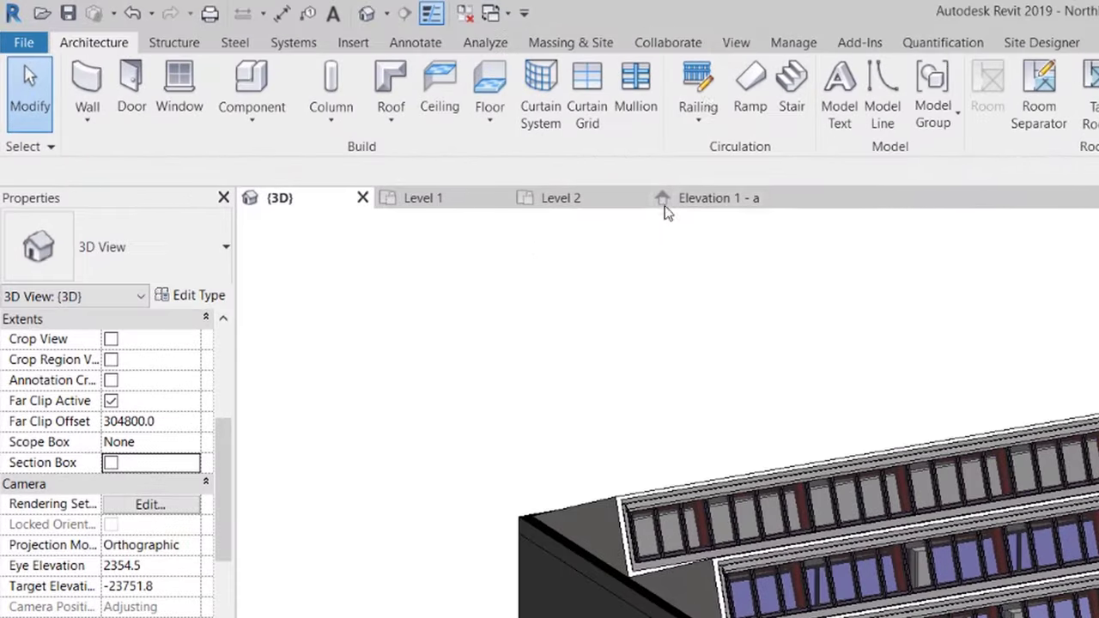
- Switch on the Mass model category in the 3D view's Visibility/Graphics overrides and apply it
{"action": "left_click", "coordinate": [736, 43]}
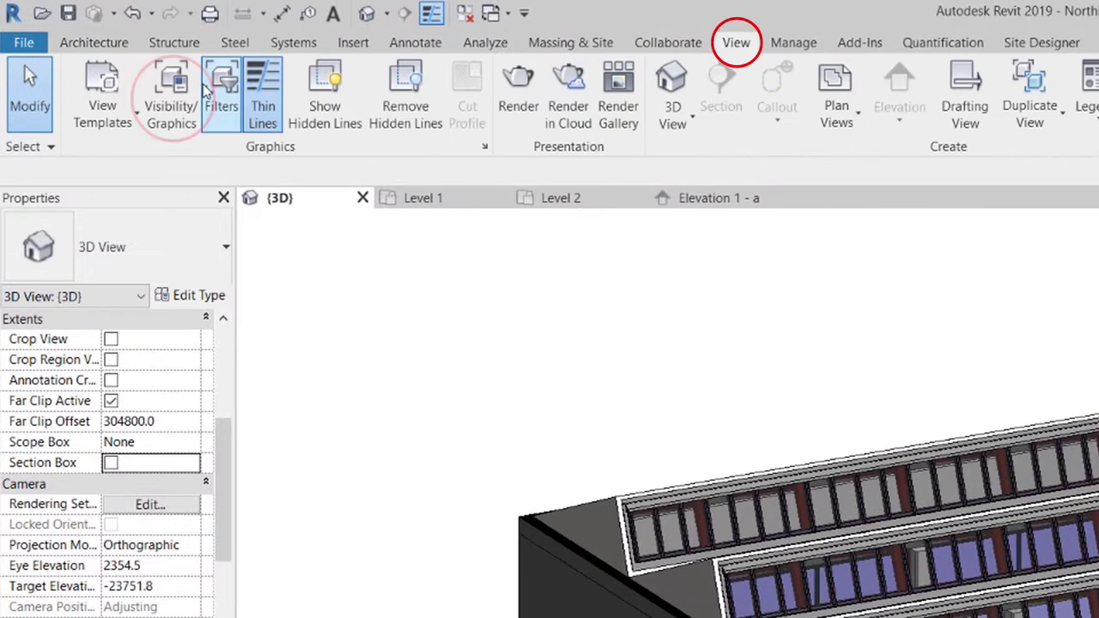
{"action": "left_click", "coordinate": [199, 90]}
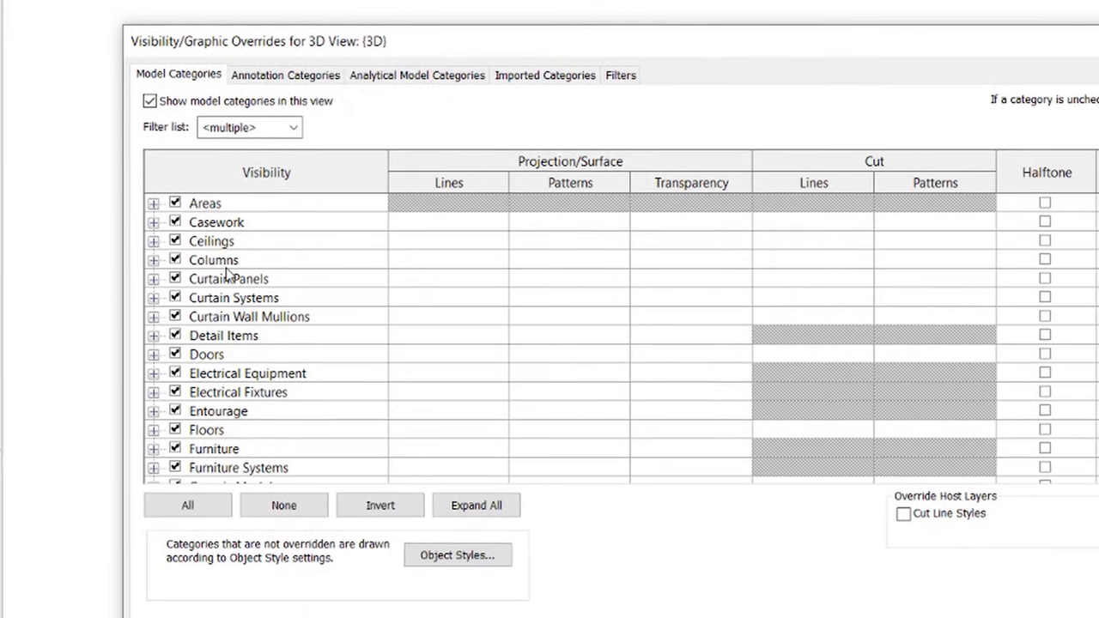
{"action": "scroll", "coordinate": [227, 273], "scroll_direction": "down", "scroll_amount": 3}
{"action": "left_click", "coordinate": [174, 374]}
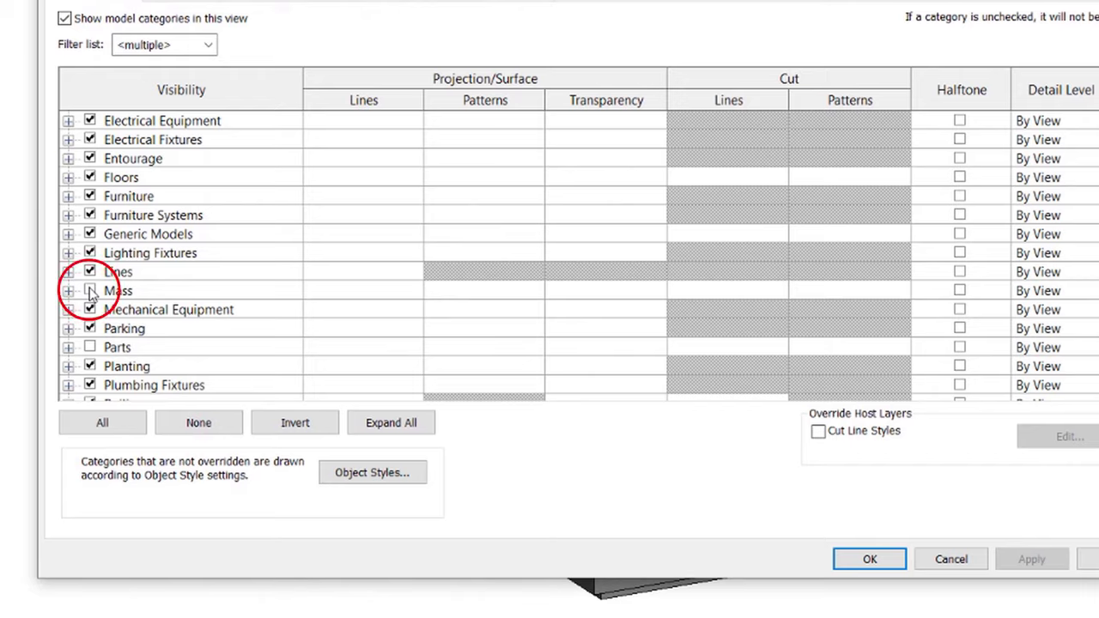
{"action": "left_click", "coordinate": [91, 291]}
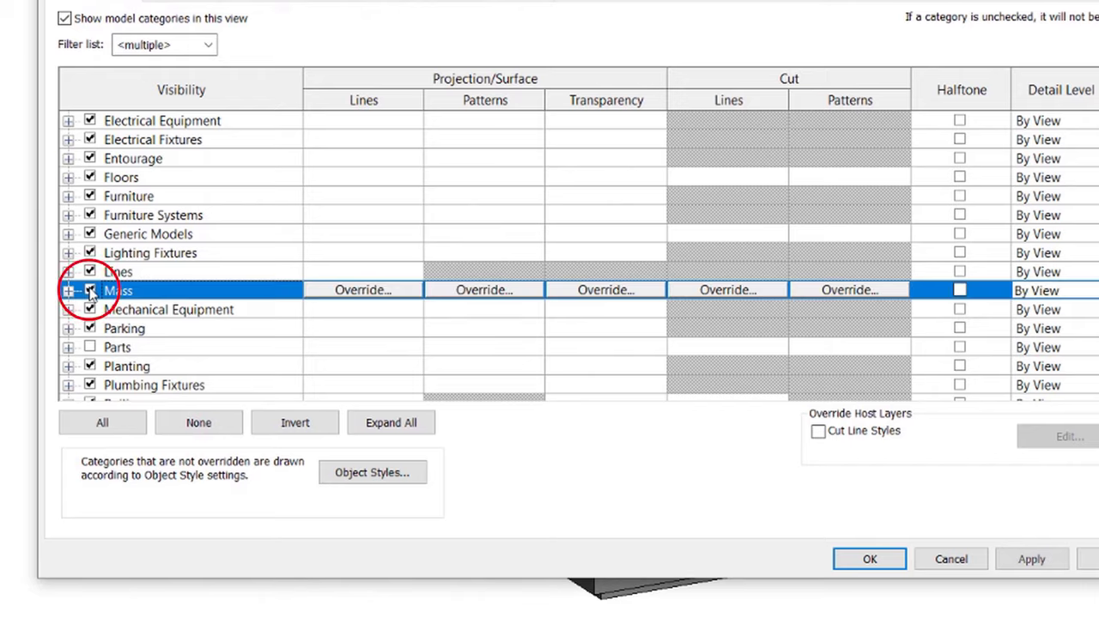
{"action": "left_click", "coordinate": [1033, 559]}
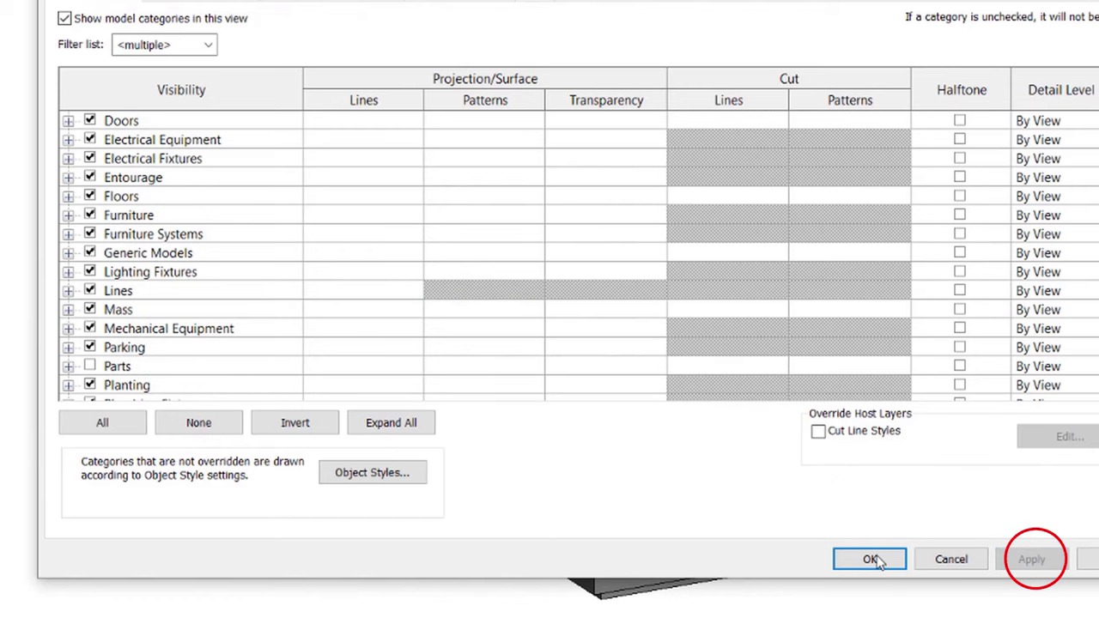
{"action": "left_click", "coordinate": [870, 559]}
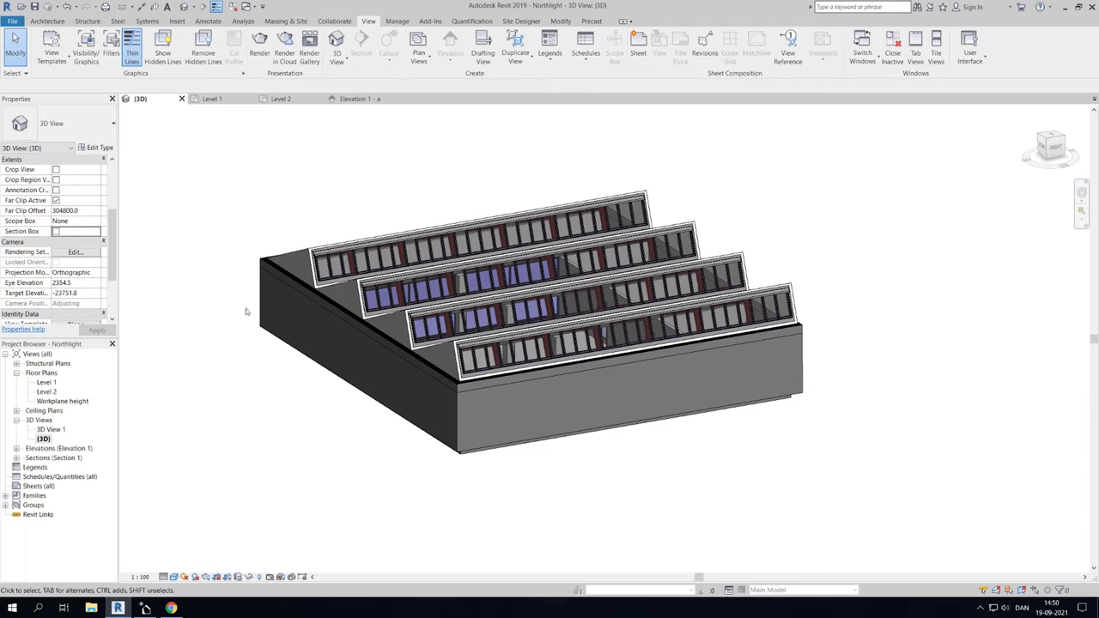
- Open the Level 1 floor plan and start a new in-place mass named 'Zone 1'
{"action": "double_click", "coordinate": [48, 383]}
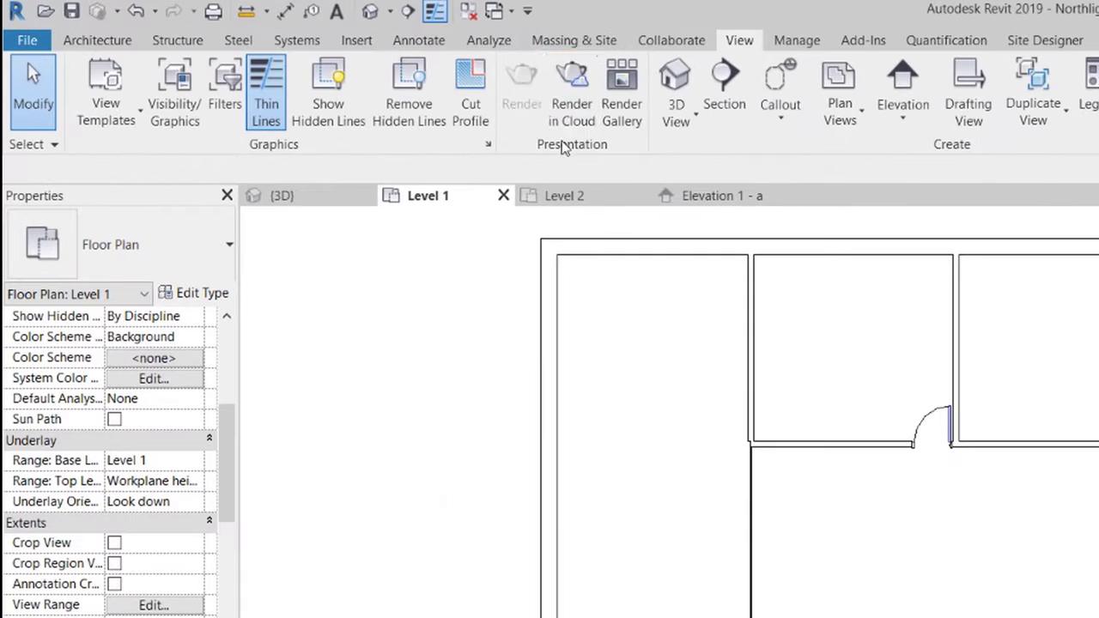
{"action": "left_click", "coordinate": [574, 40]}
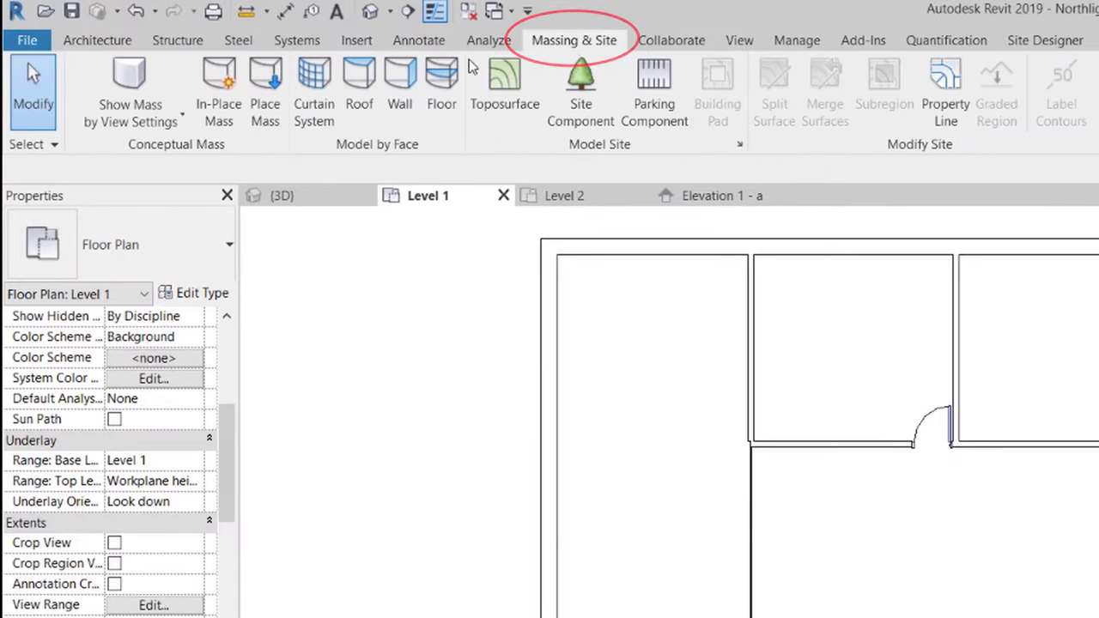
{"action": "left_click", "coordinate": [249, 110]}
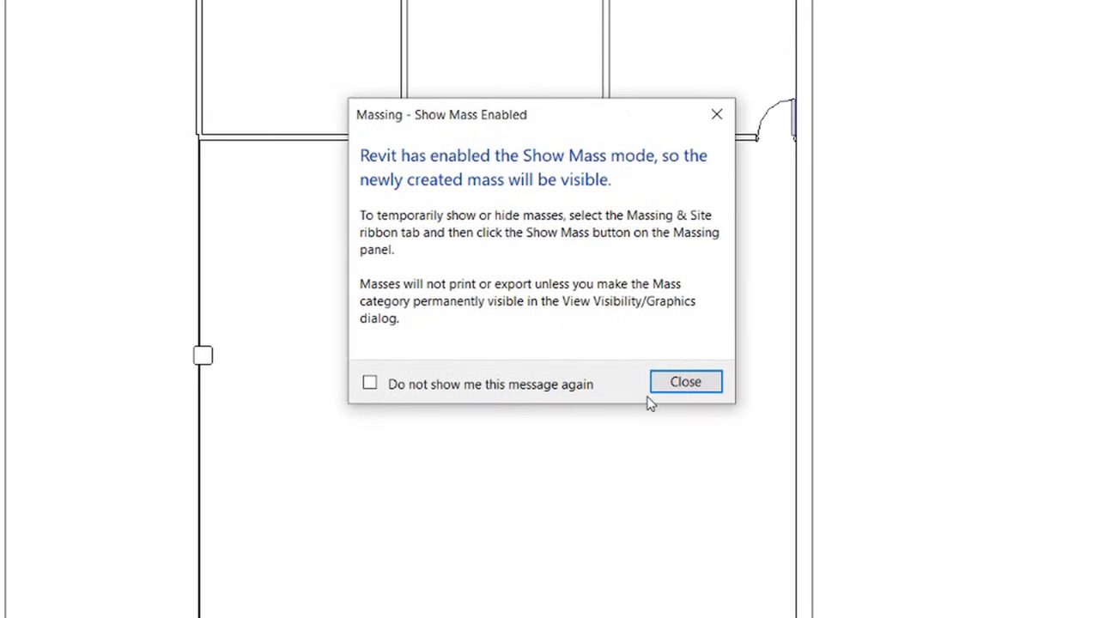
{"action": "left_click", "coordinate": [667, 388]}
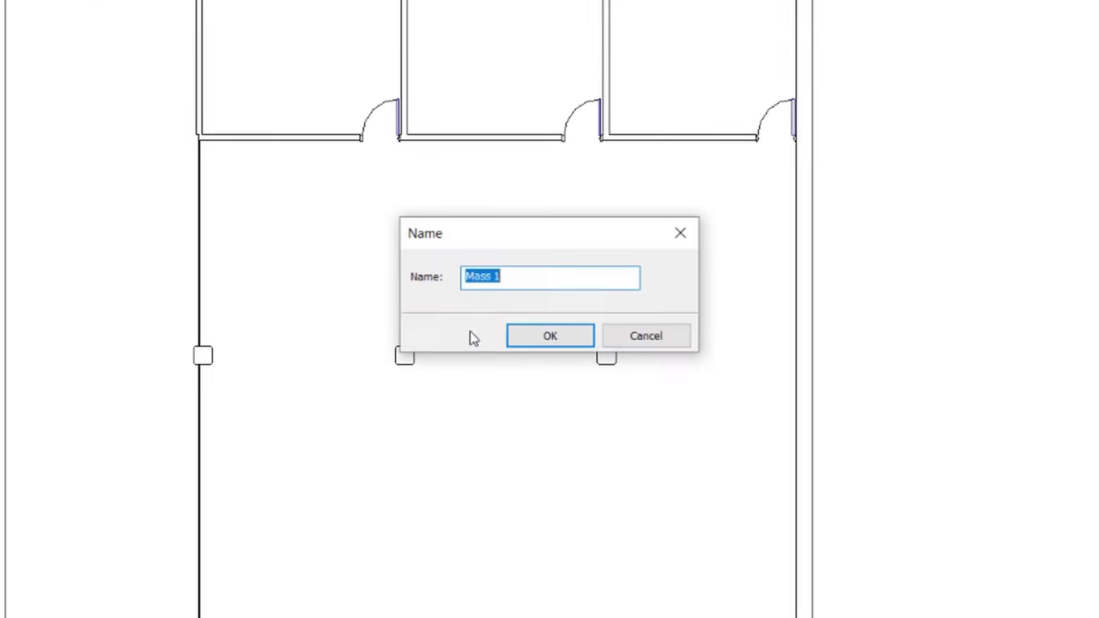
{"action": "key", "text": "BackSpace"}
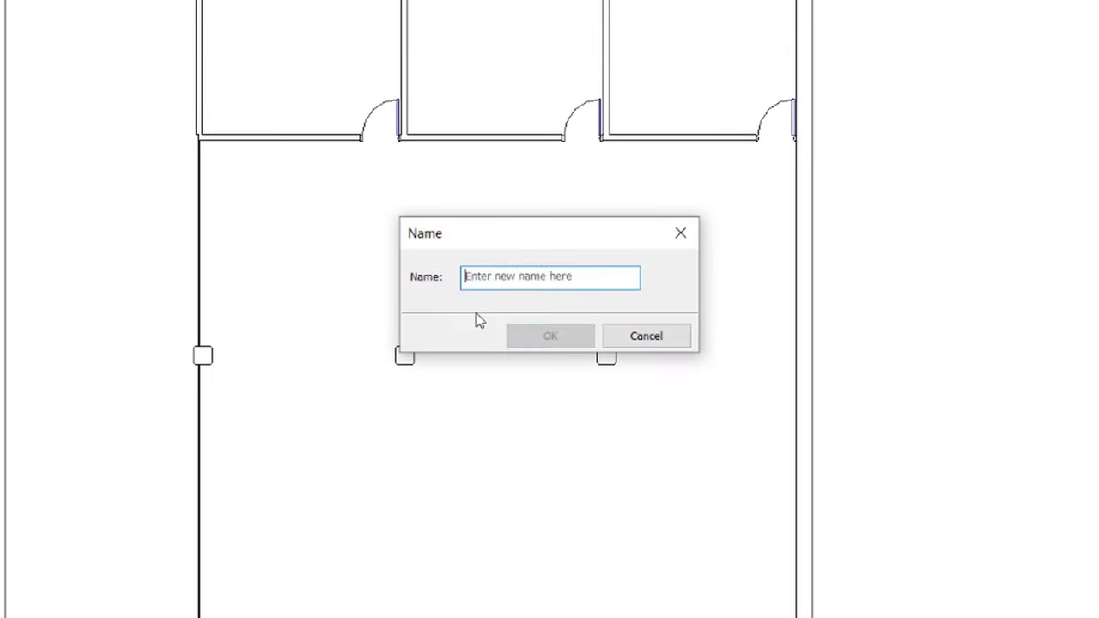
{"action": "type", "text": "Zone 1"}
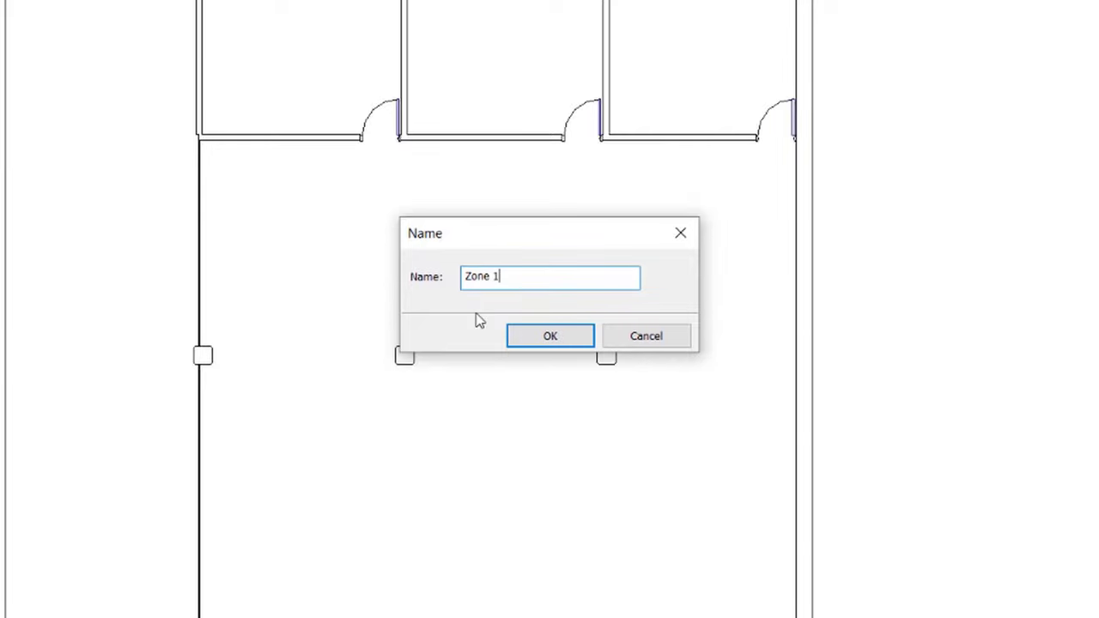
- Draw a rectangle offset 500 inside the large room's walls and make it a solid form
{"action": "left_click", "coordinate": [524, 335]}
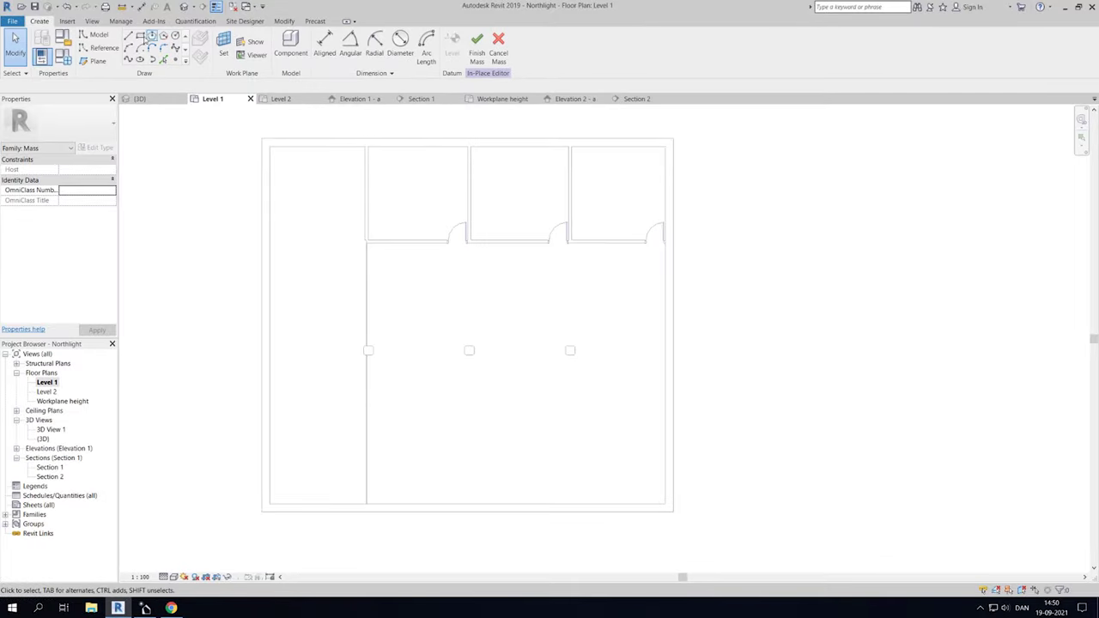
{"action": "left_click", "coordinate": [146, 36]}
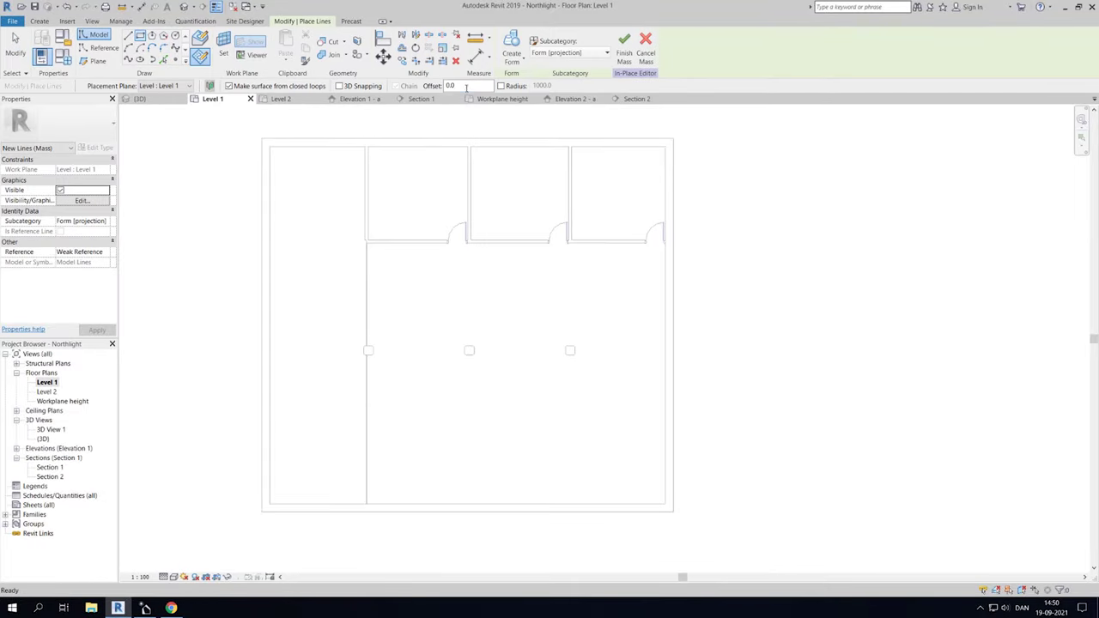
{"action": "left_click", "coordinate": [447, 86]}
{"action": "type", "text": "500"}
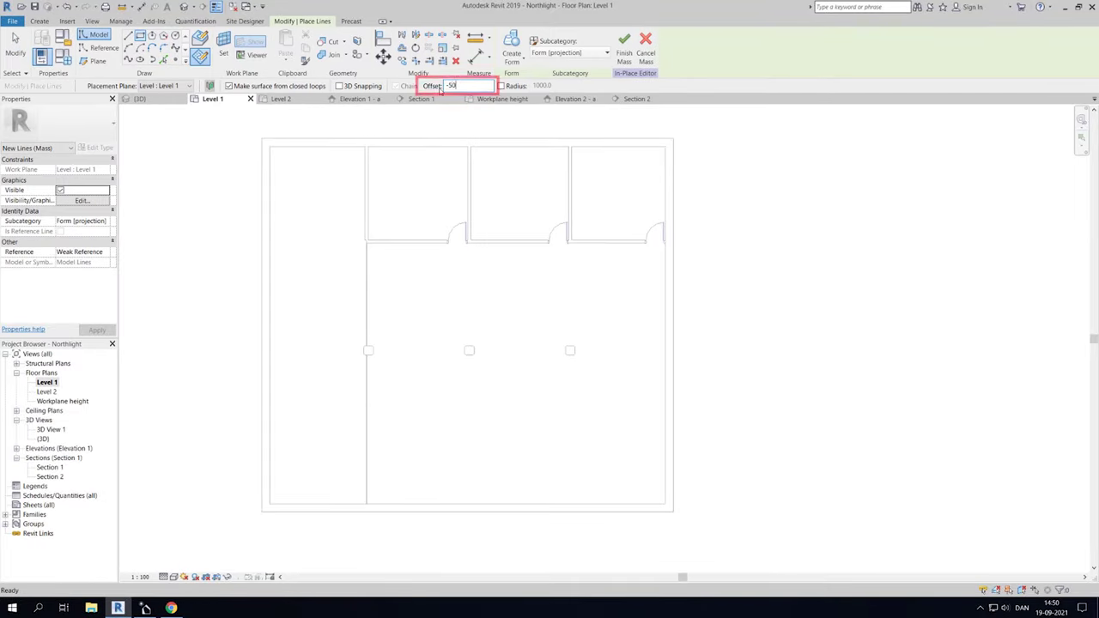
{"action": "left_click", "coordinate": [658, 506]}
{"action": "left_click", "coordinate": [365, 247]}
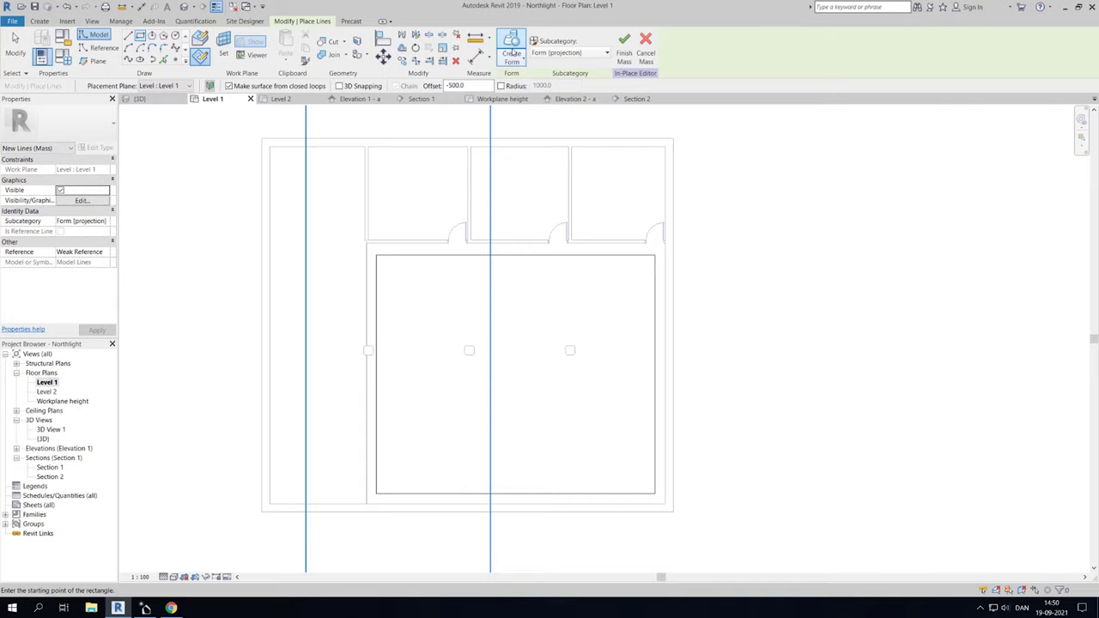
{"action": "left_click", "coordinate": [512, 53]}
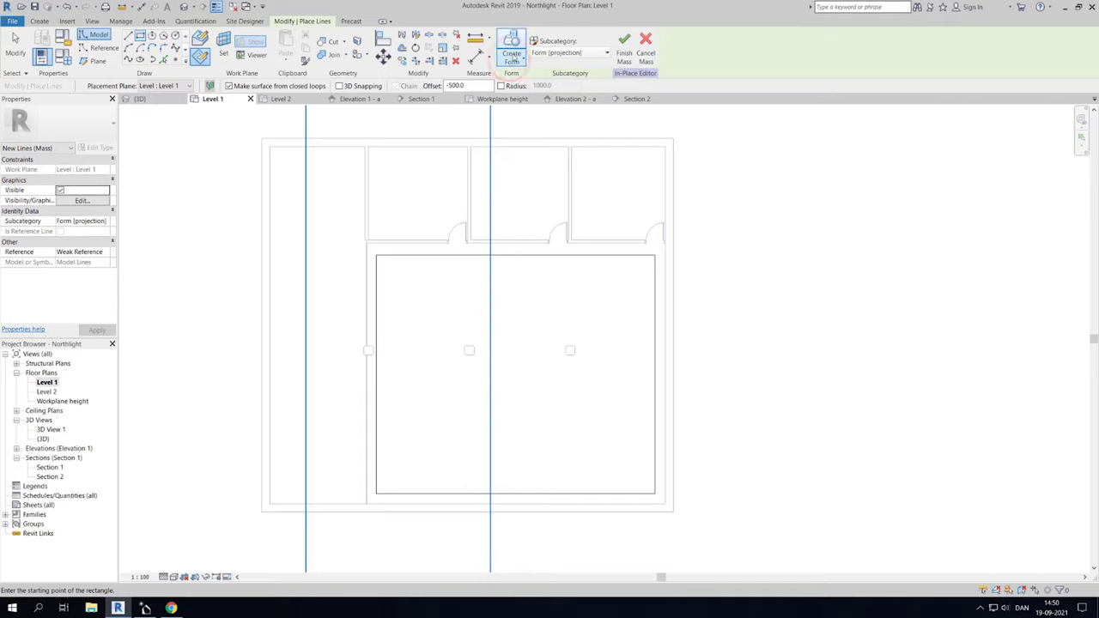
{"action": "left_click", "coordinate": [524, 82]}
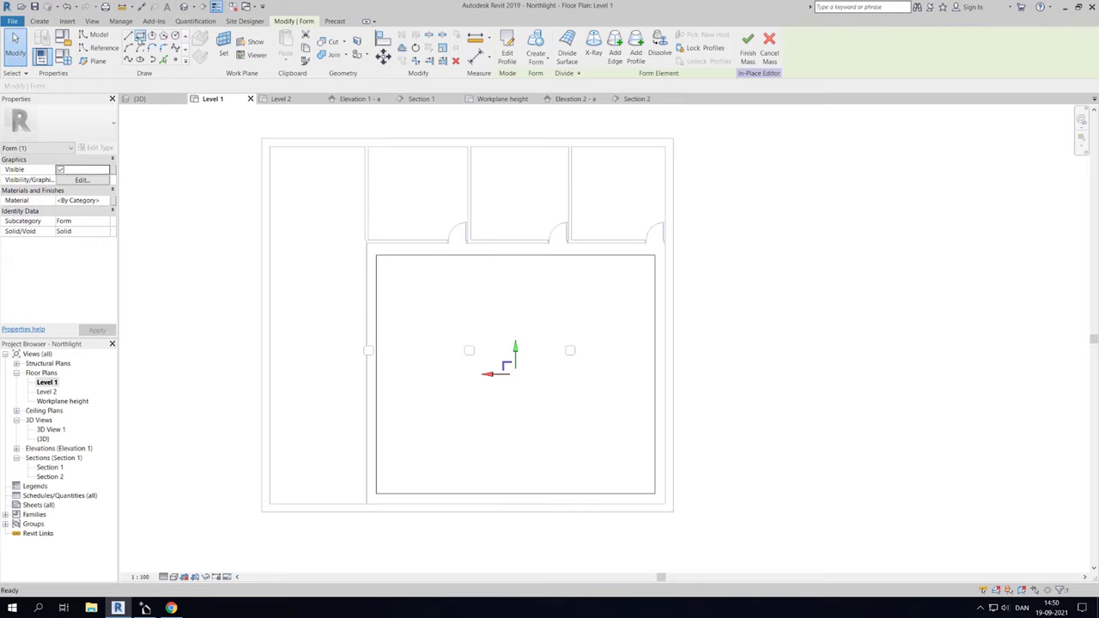
- Sketch square outlines around the two columns with a 500 offset
{"action": "left_click", "coordinate": [175, 58]}
{"action": "double_click", "coordinate": [448, 85]}
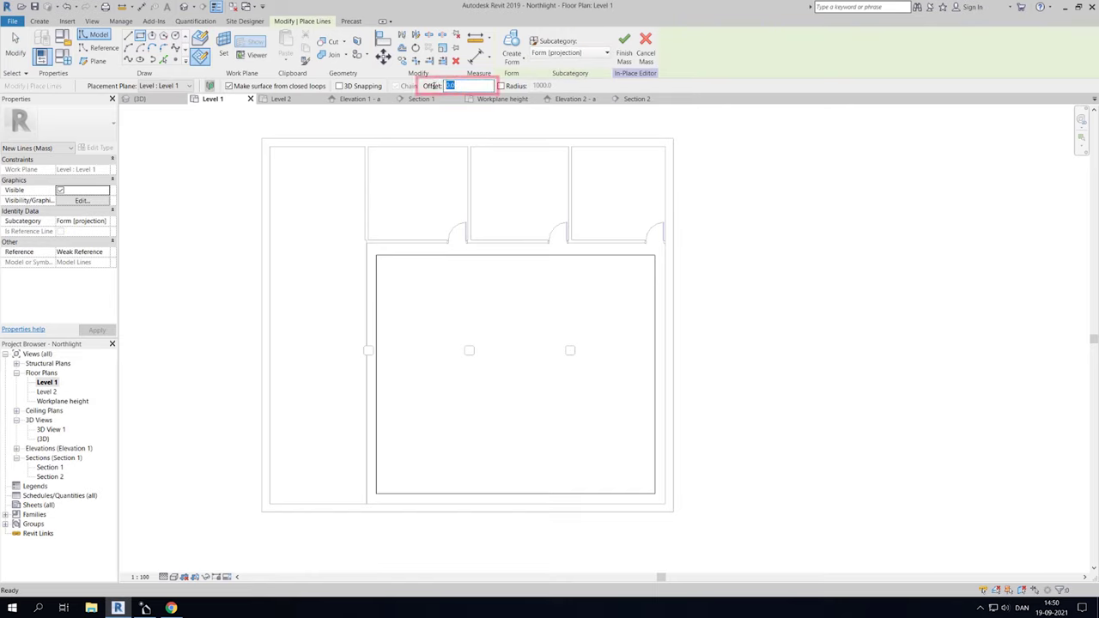
{"action": "type", "text": "500"}
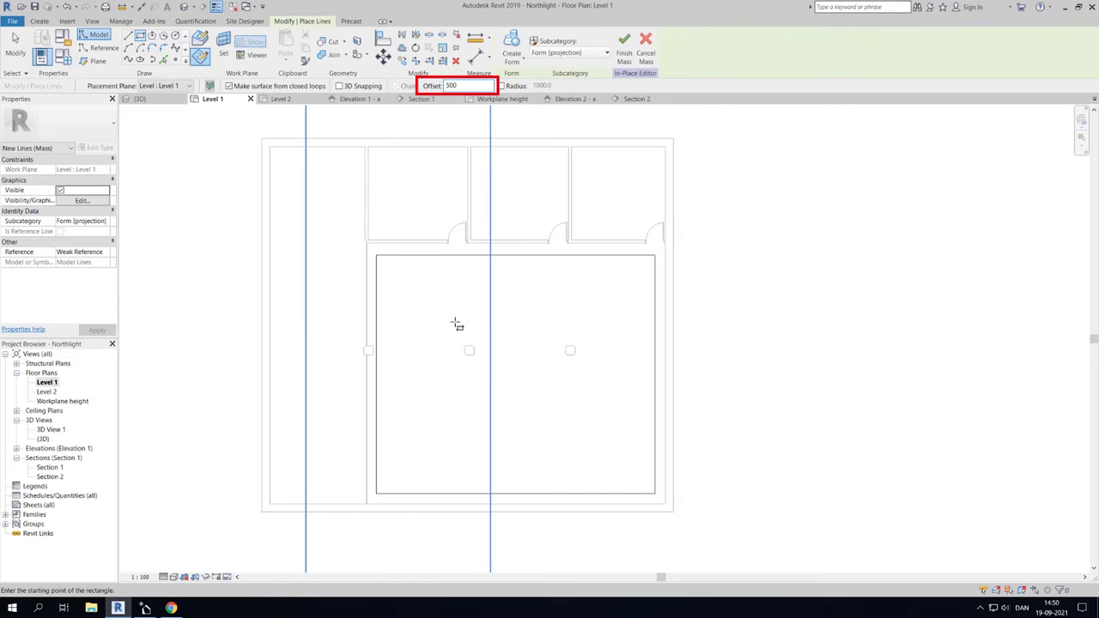
{"action": "left_click", "coordinate": [474, 353]}
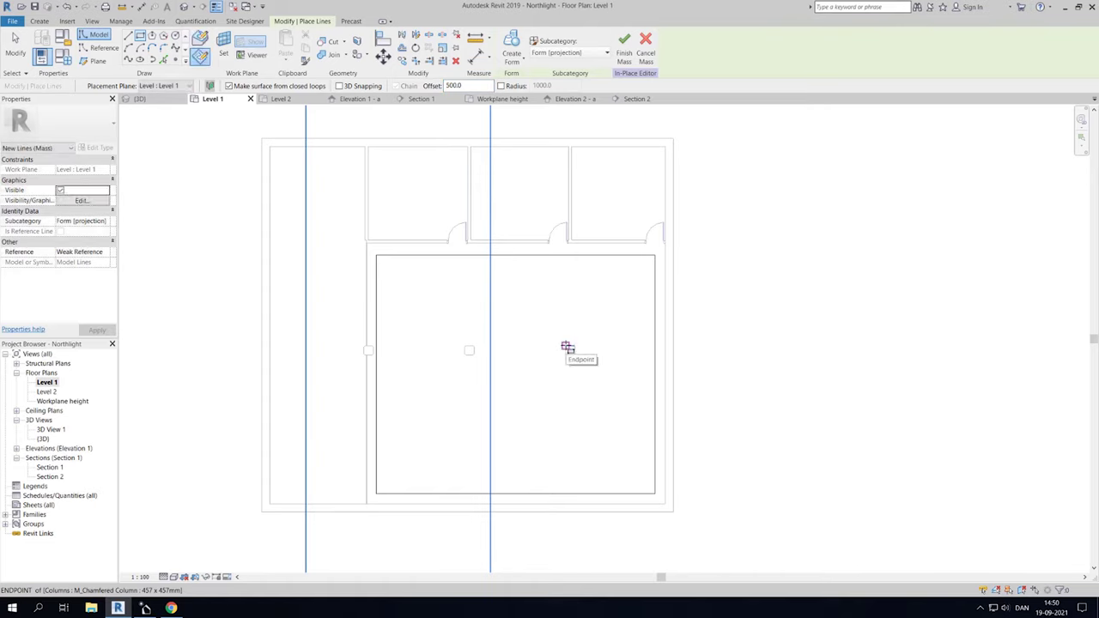
{"action": "left_click", "coordinate": [570, 350]}
{"action": "key", "text": "Escape"}
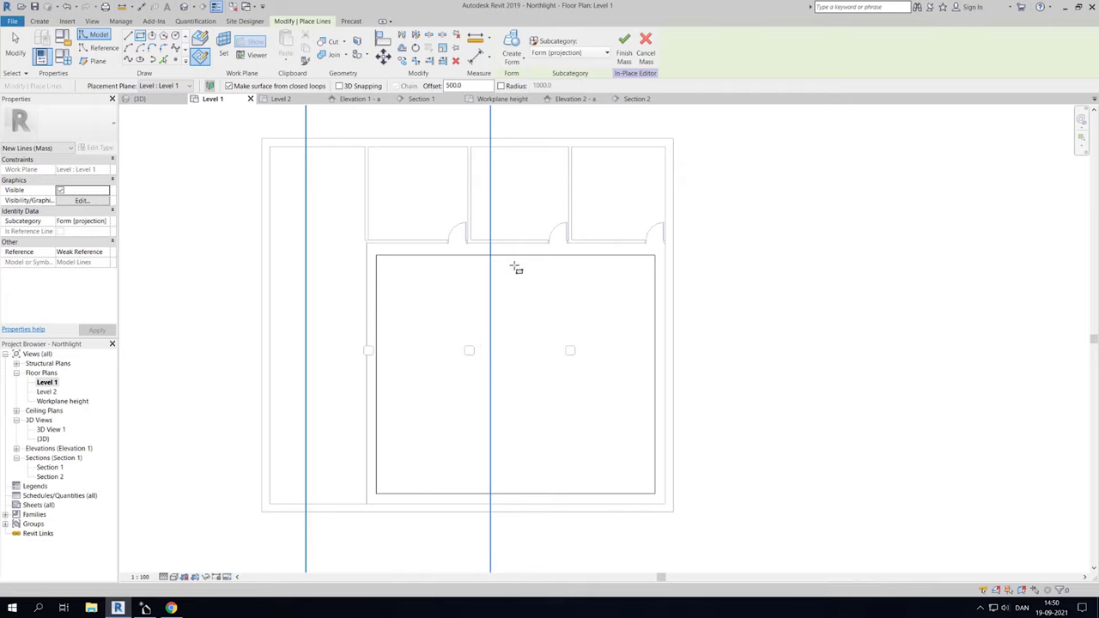
{"action": "key", "text": "Escape"}
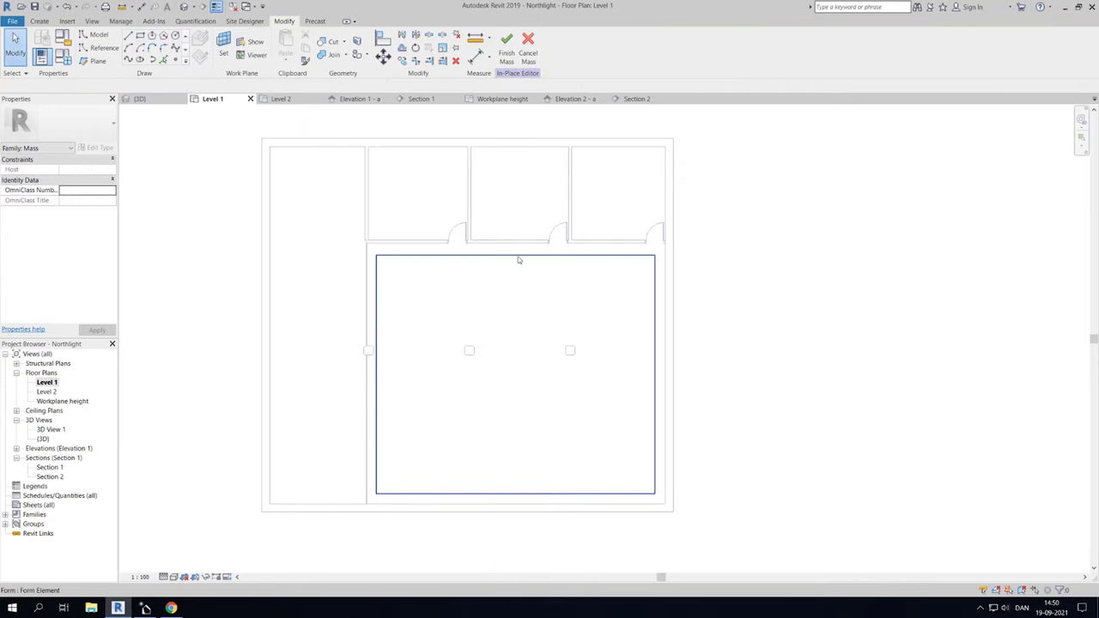
- Select the Zone 1 form, toggle X-Ray, and switch to the {3D} view
{"action": "left_click", "coordinate": [519, 259]}
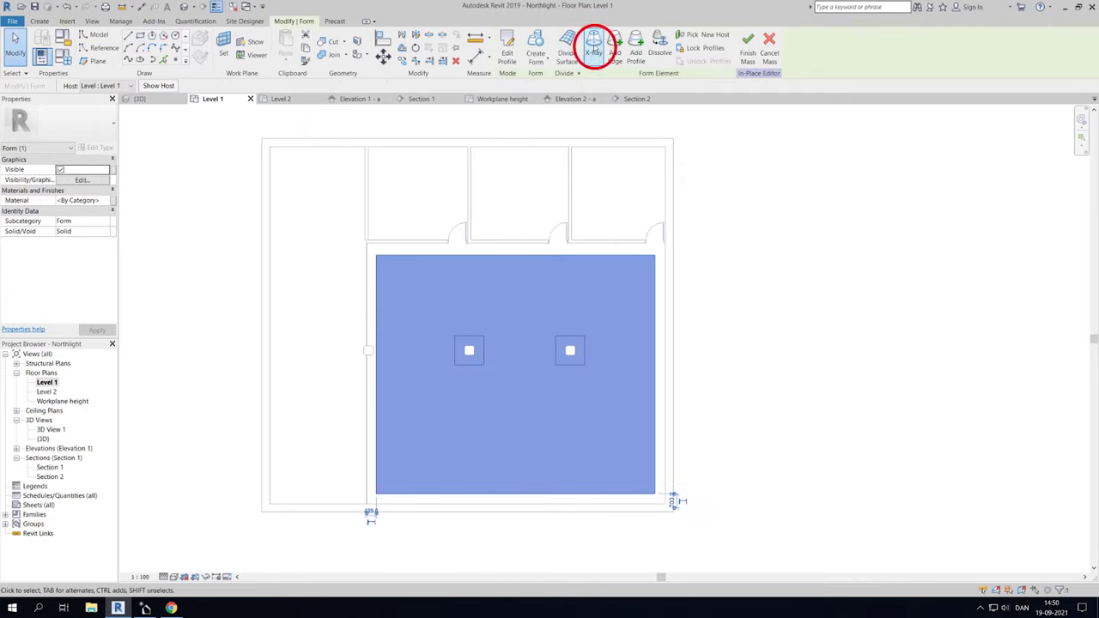
{"action": "left_click", "coordinate": [593, 50]}
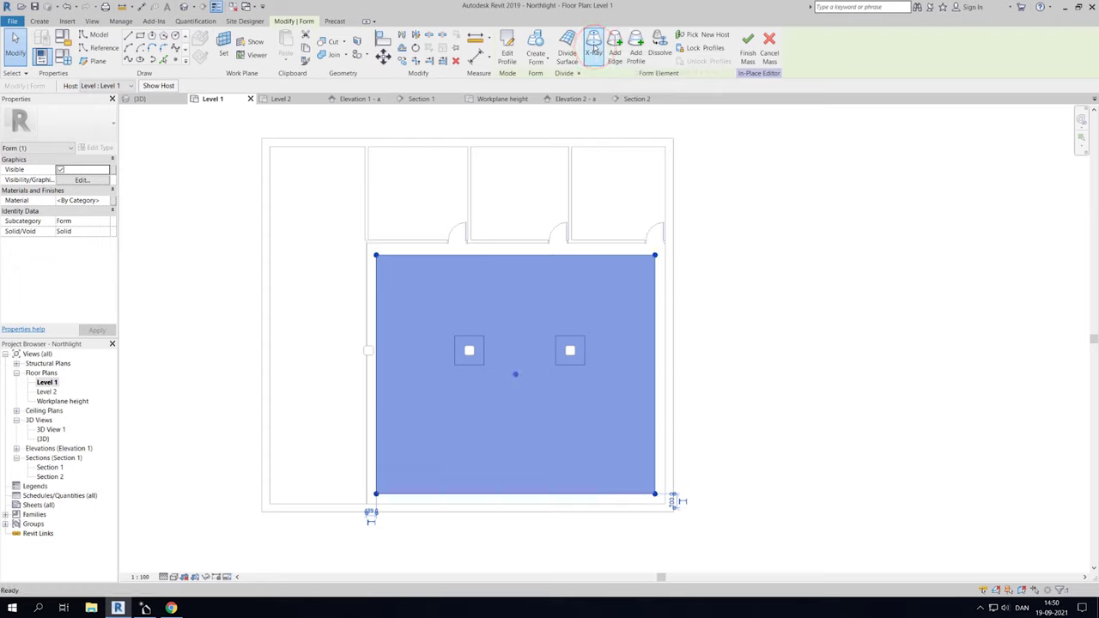
{"action": "double_click", "coordinate": [43, 439]}
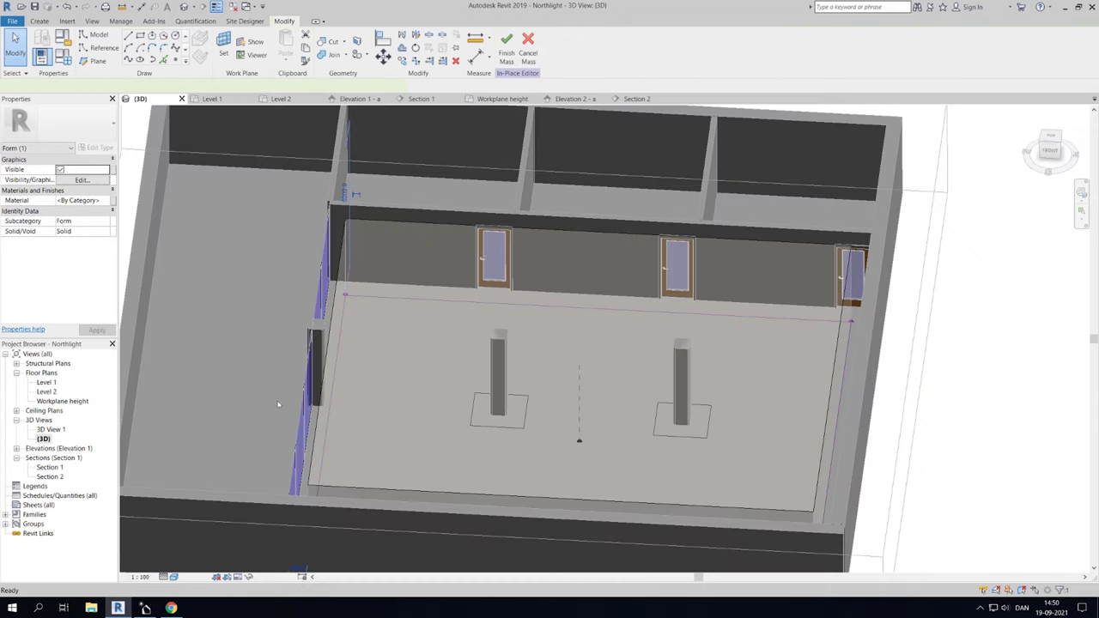
- Turn both column outlines into void forms stretched up through the floor, then finish the mass
{"action": "left_click", "coordinate": [496, 428]}
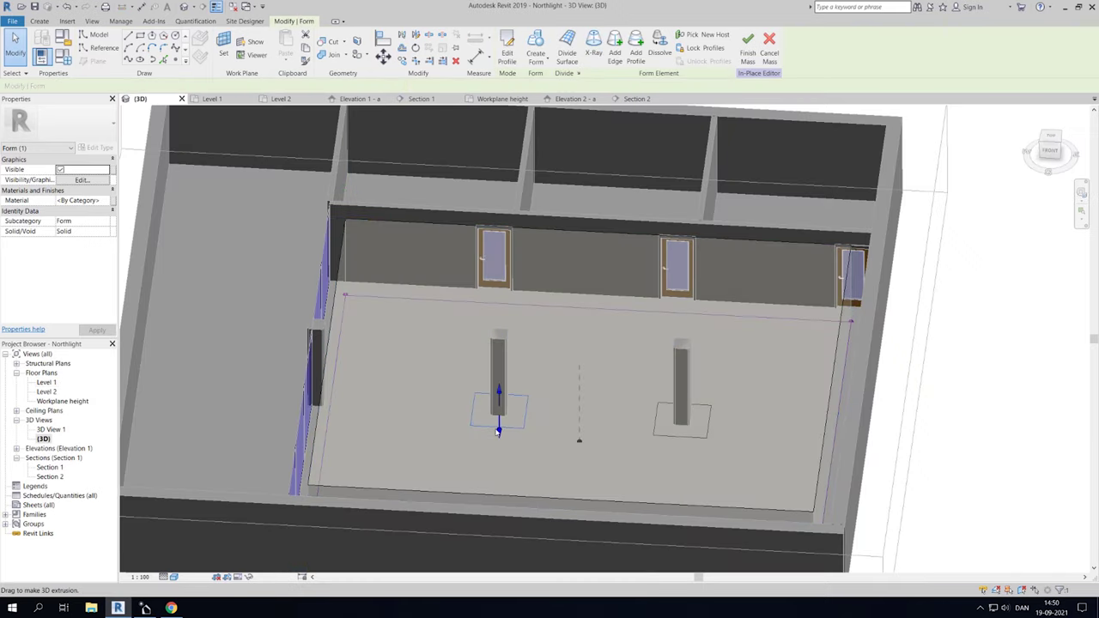
{"action": "left_click", "coordinate": [536, 59]}
{"action": "left_click", "coordinate": [548, 100]}
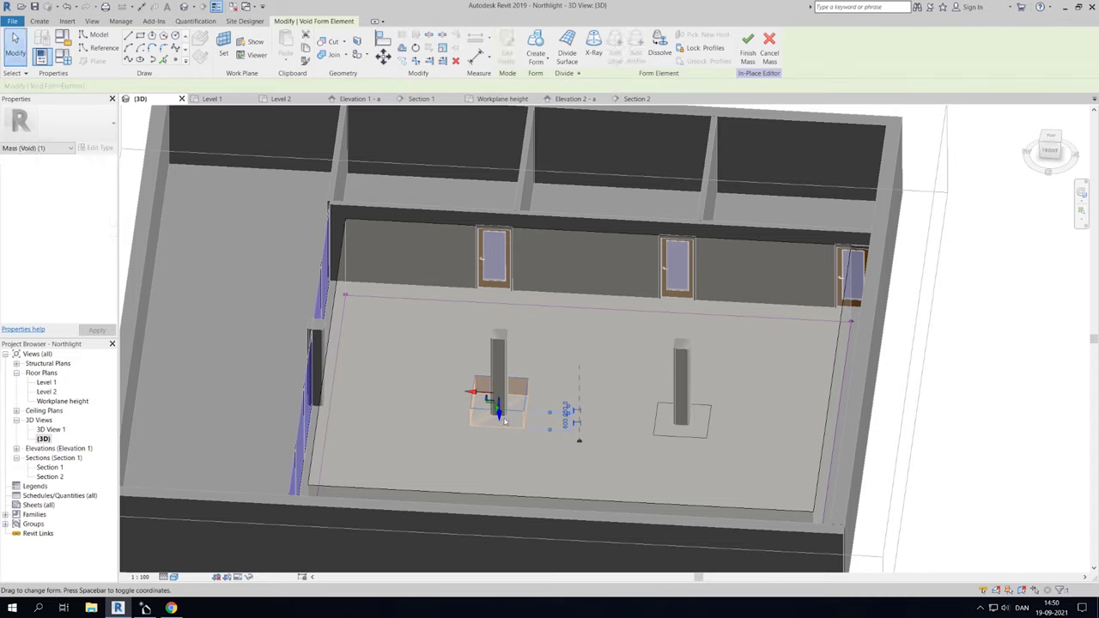
{"action": "left_click_drag", "start_coordinate": [498, 410], "coordinate": [494, 271]}
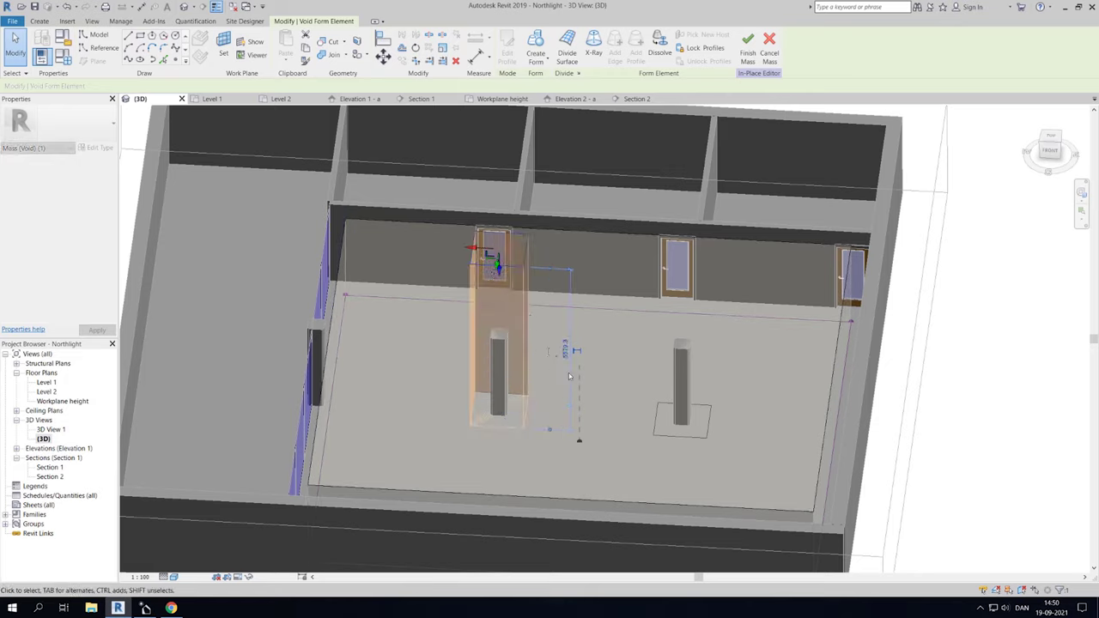
{"action": "left_click", "coordinate": [685, 439]}
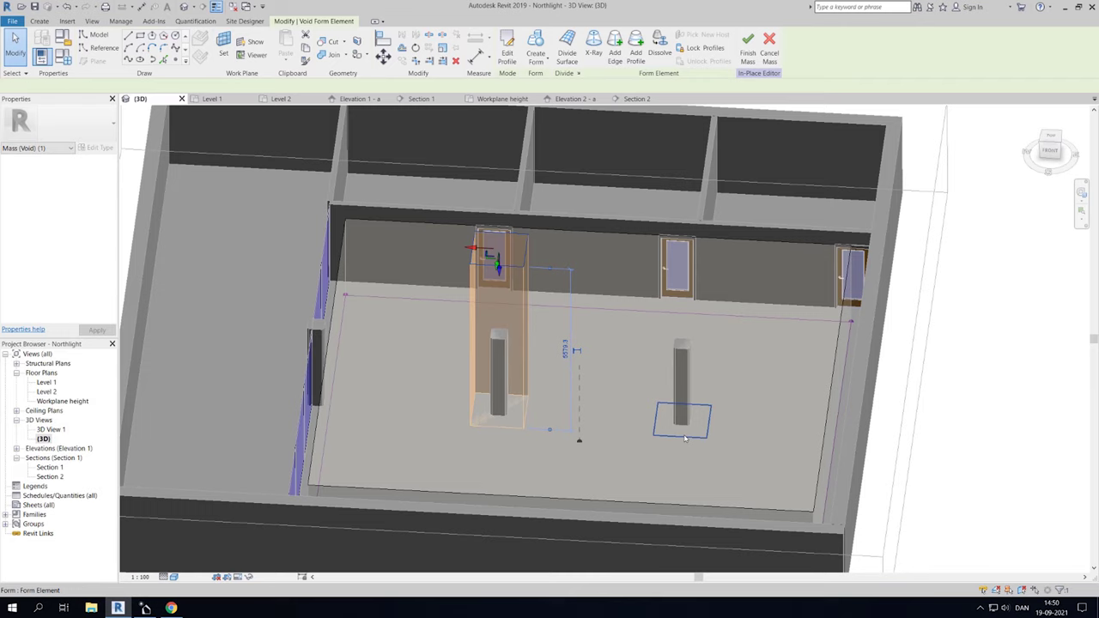
{"action": "left_click", "coordinate": [535, 62]}
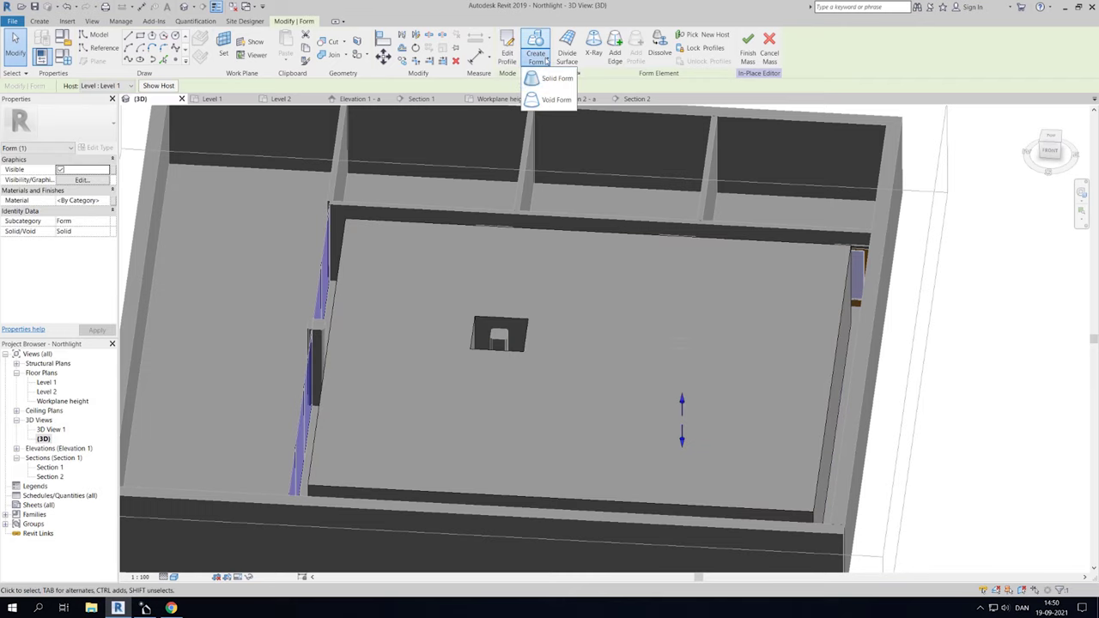
{"action": "left_click", "coordinate": [546, 80]}
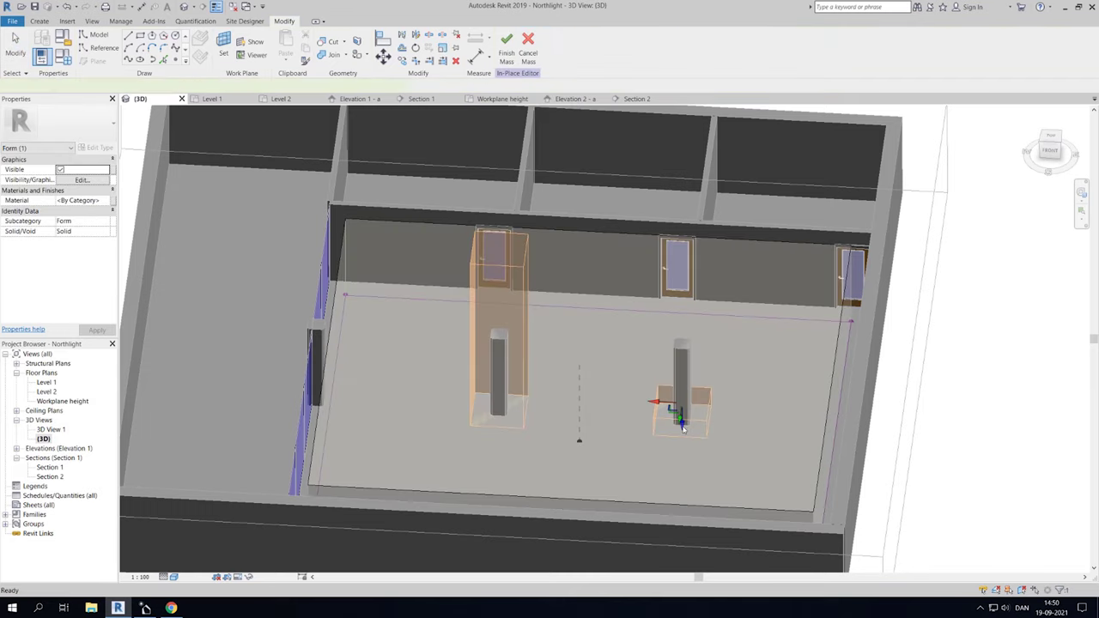
{"action": "left_click_drag", "start_coordinate": [684, 430], "coordinate": [659, 259]}
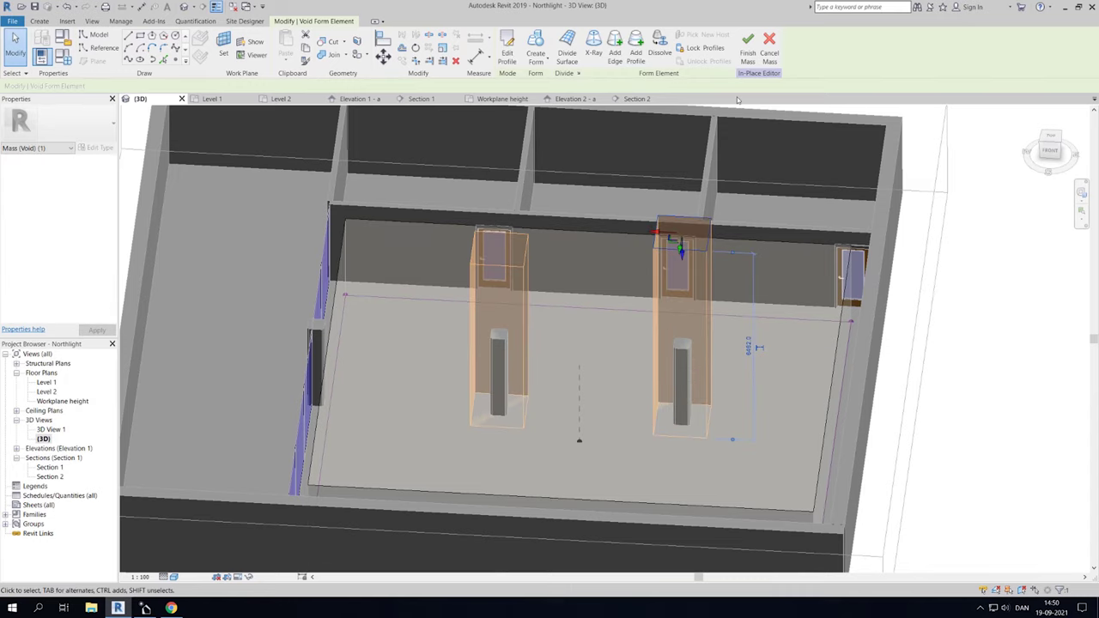
{"action": "left_click", "coordinate": [745, 54]}
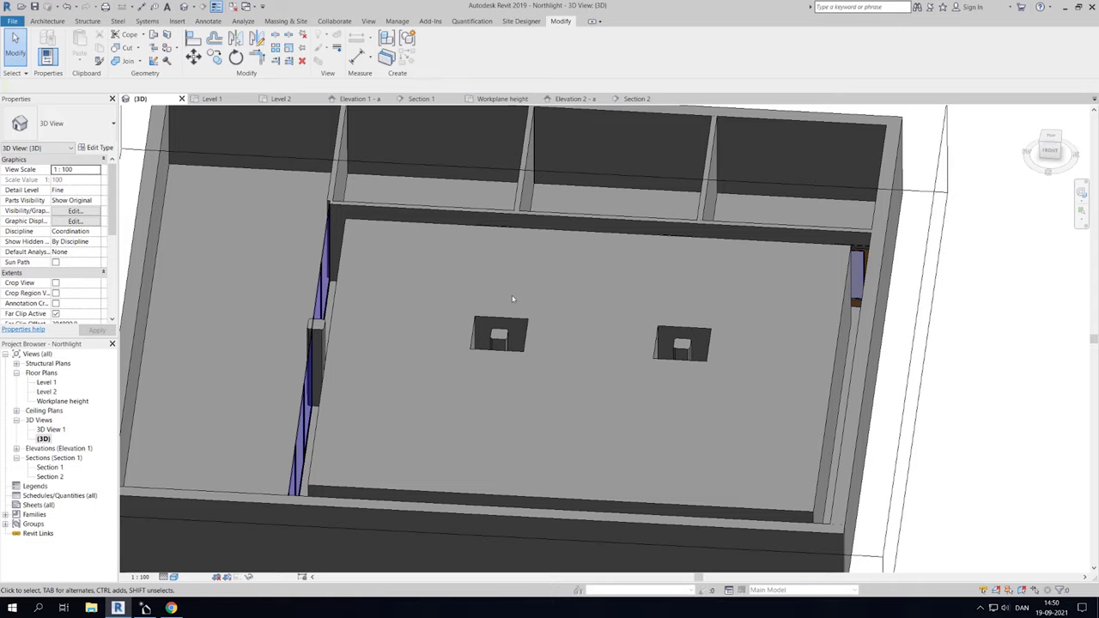
- In Section 1, drag the mass's top face down and its bottom face up
{"action": "double_click", "coordinate": [50, 467]}
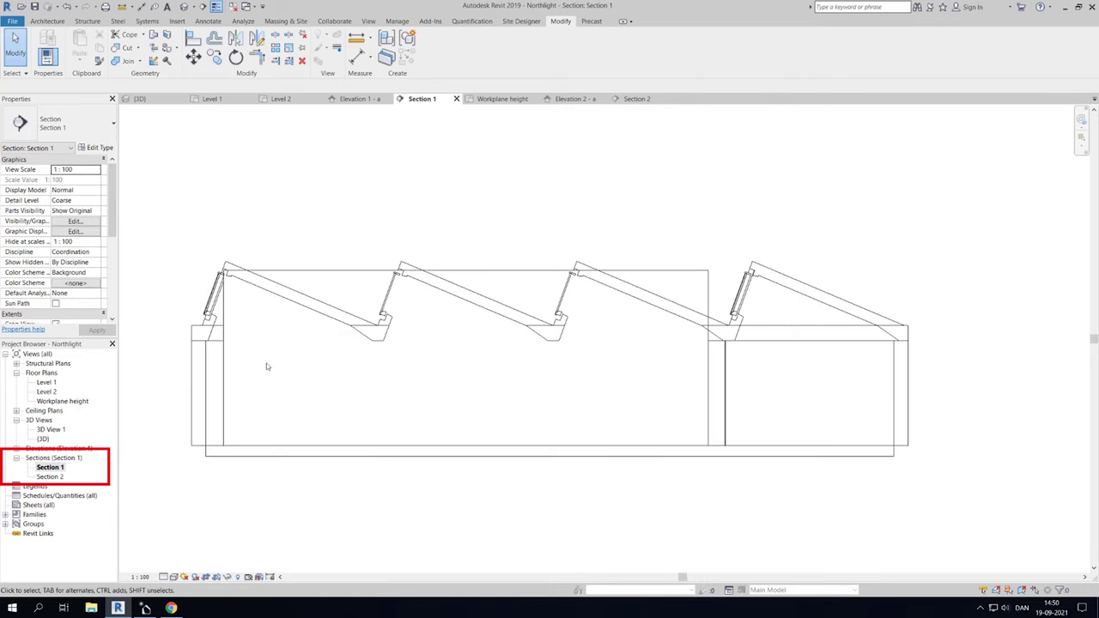
{"action": "left_click", "coordinate": [346, 275]}
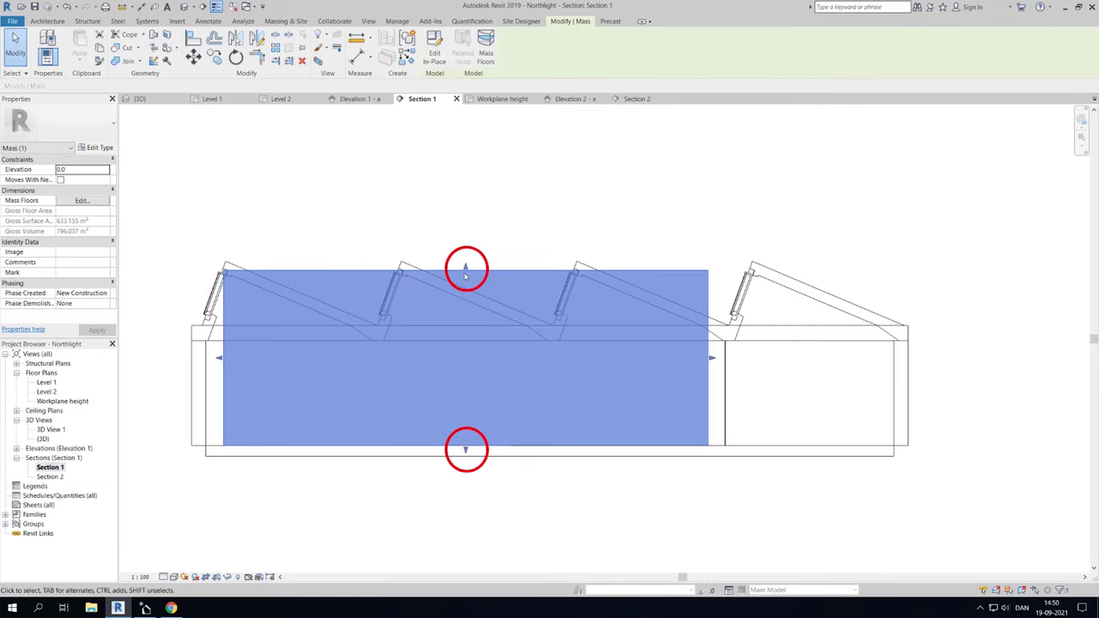
{"action": "left_click_drag", "start_coordinate": [474, 303], "coordinate": [473, 350]}
{"action": "left_click_drag", "start_coordinate": [466, 450], "coordinate": [468, 408]}
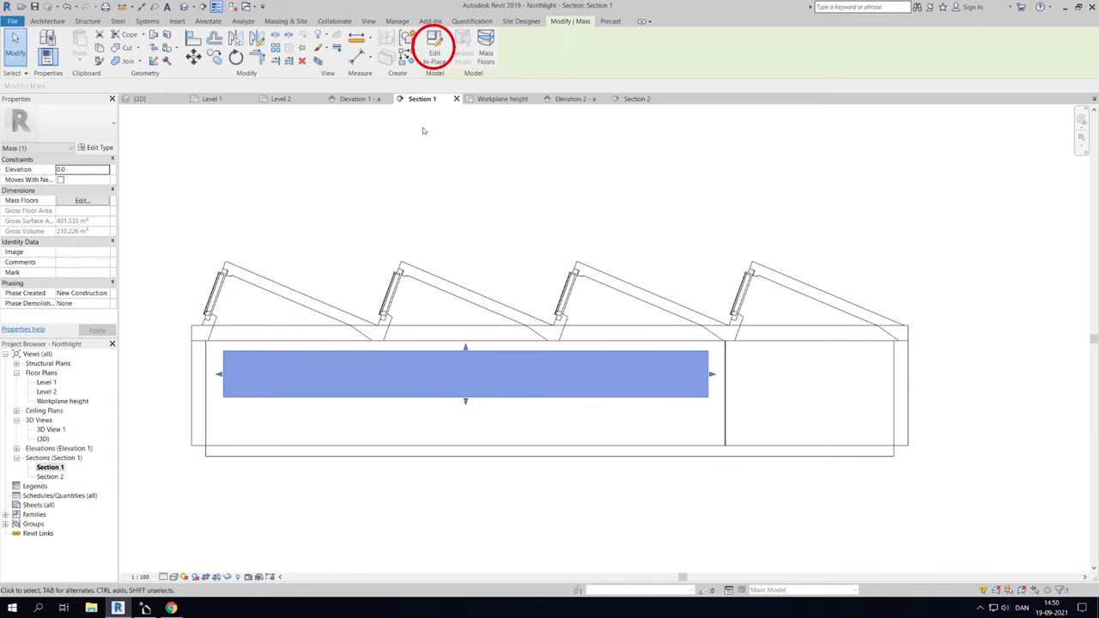
- Edit the mass in place, flatten its thickness and set its height to 850 above the floor
{"action": "left_click", "coordinate": [435, 53]}
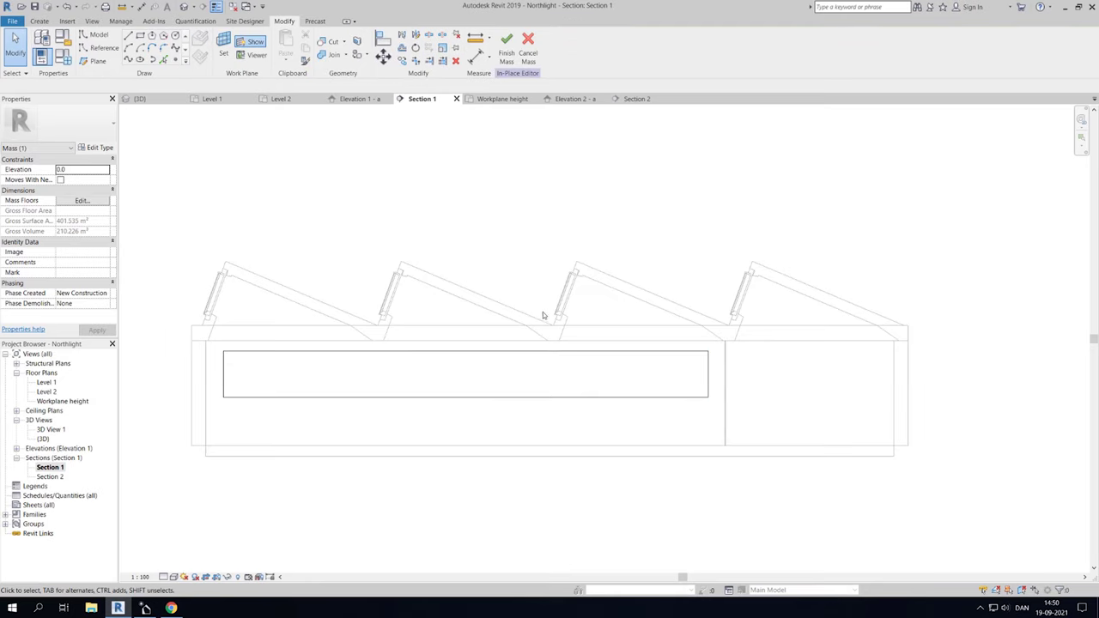
{"action": "left_click", "coordinate": [529, 352]}
{"action": "left_click", "coordinate": [536, 353]}
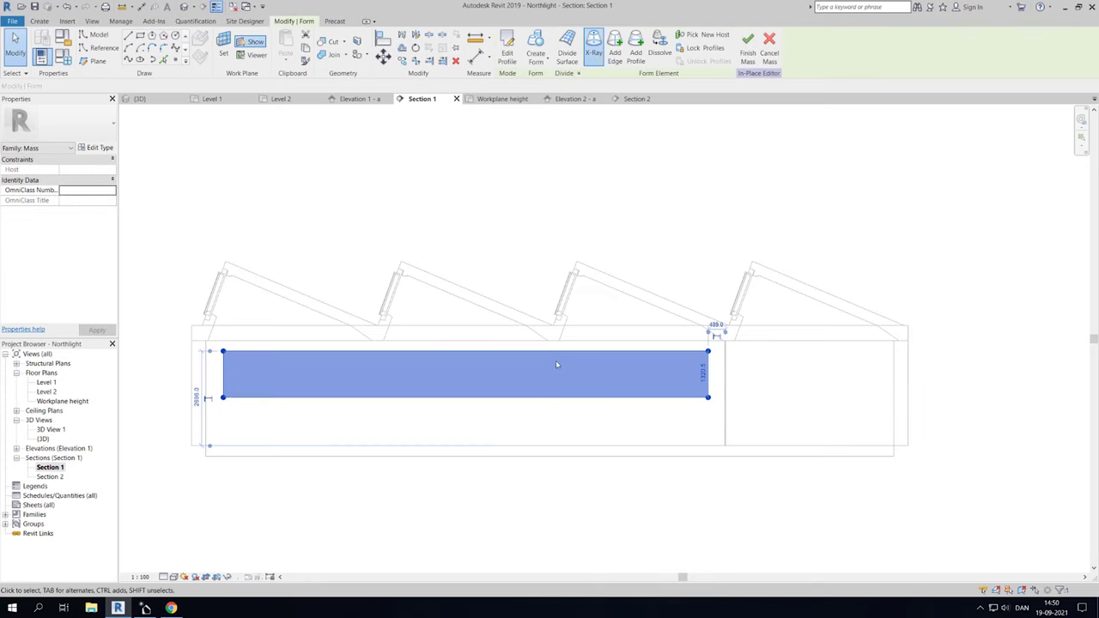
{"action": "left_click", "coordinate": [704, 374]}
{"action": "key", "text": "Return"}
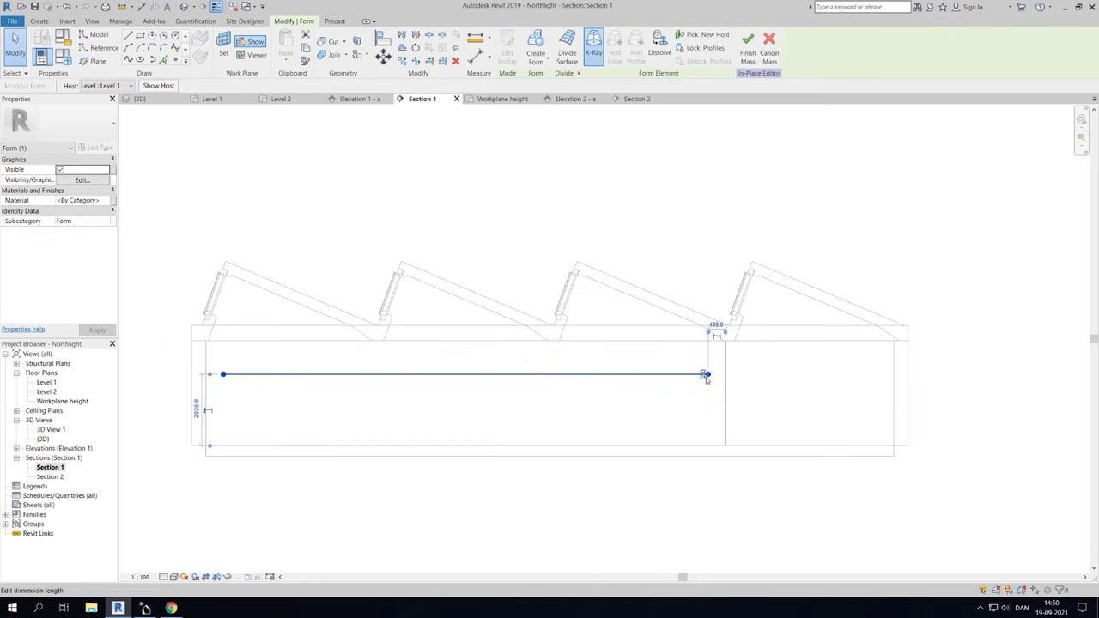
{"action": "left_click", "coordinate": [196, 411]}
{"action": "type", "text": "850"}
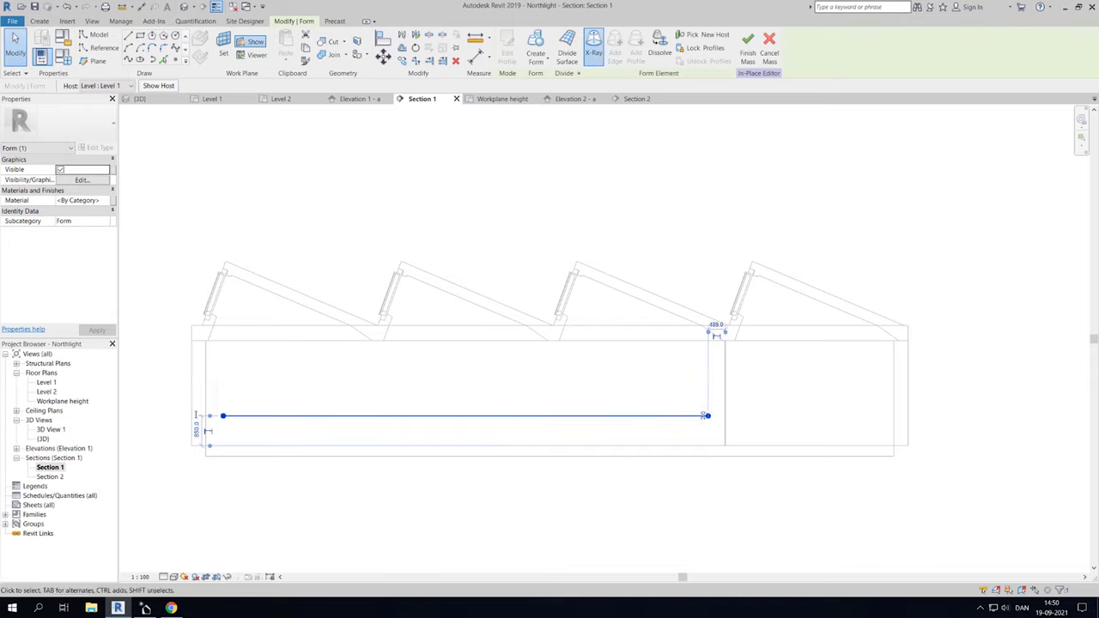
{"action": "key", "text": "Return"}
{"action": "left_click", "coordinate": [749, 55]}
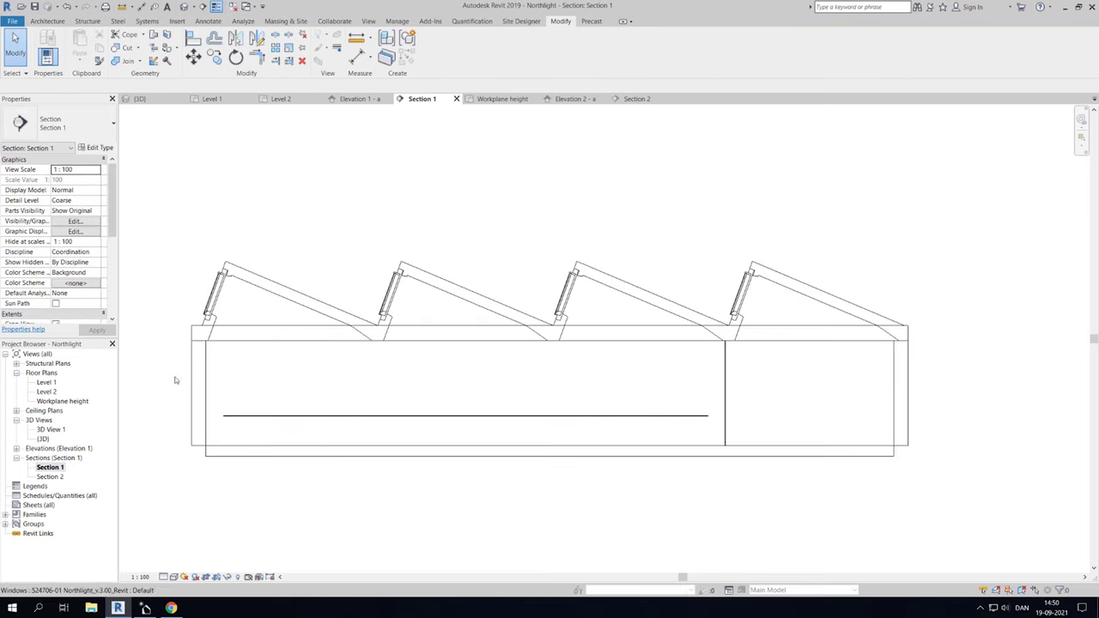
- Check the flattened mass in the 3D view, then return to the Level 1 floor plan
{"action": "double_click", "coordinate": [43, 439]}
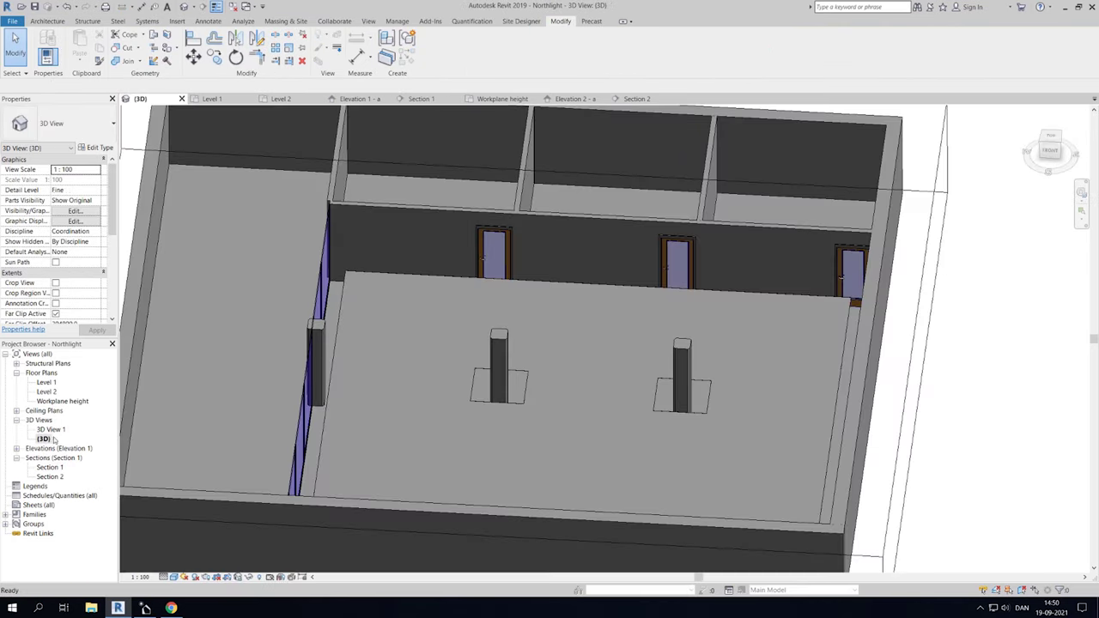
{"action": "middle_click_drag", "start_coordinate": [438, 404], "coordinate": [413, 376]}
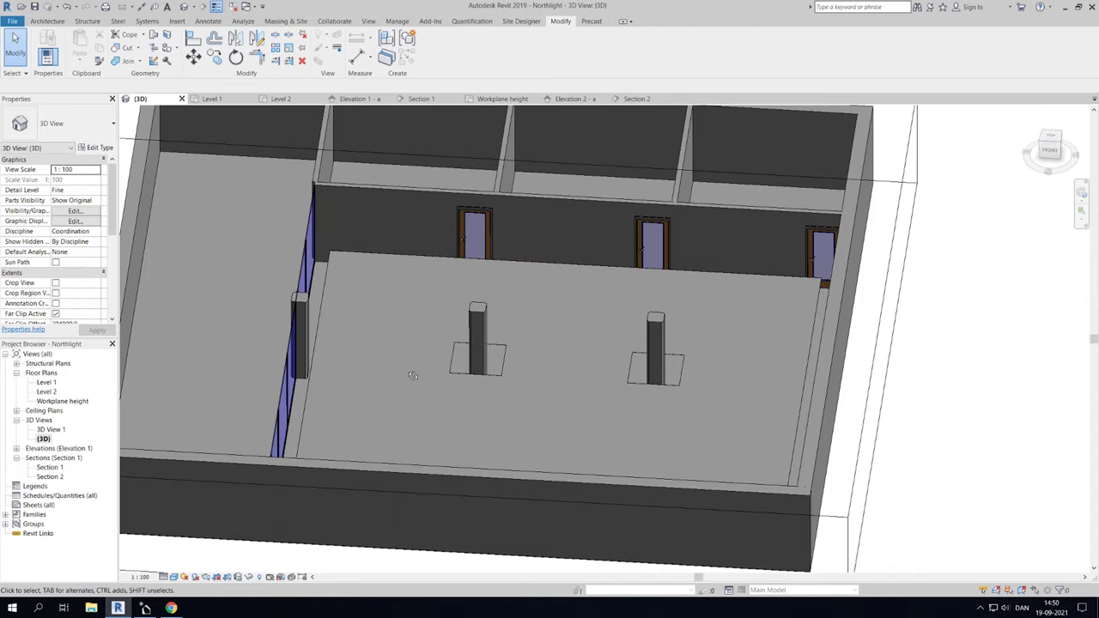
{"action": "double_click", "coordinate": [46, 383]}
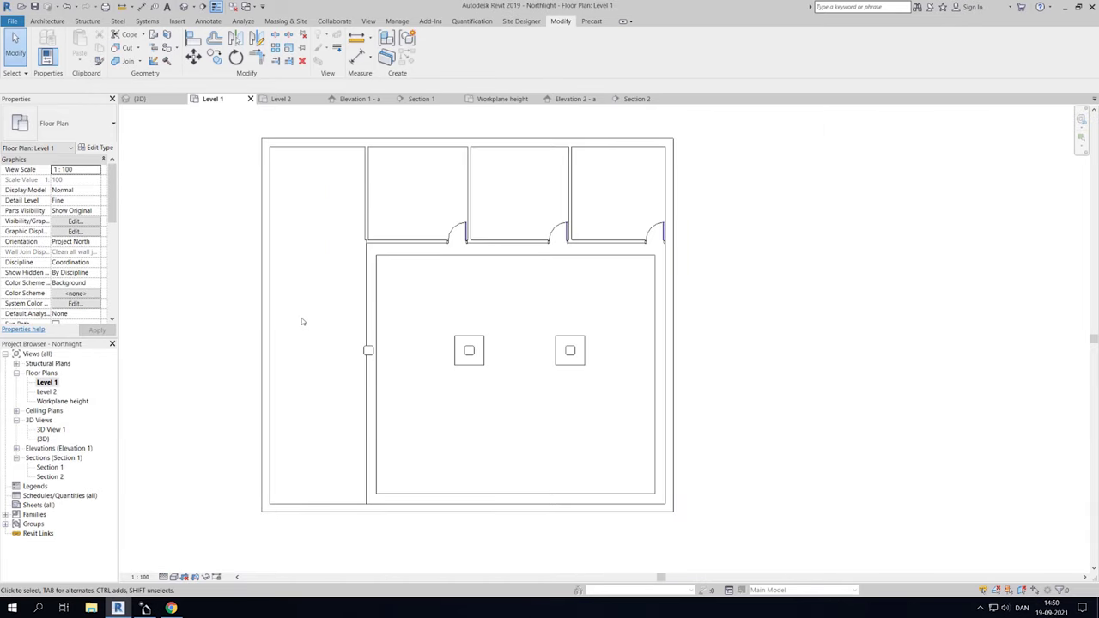
- Create an in-place mass named 'Zone' from a rectangle drawn across the large room as a solid form
{"action": "left_click", "coordinate": [285, 20]}
{"action": "left_click", "coordinate": [109, 44]}
{"action": "left_click", "coordinate": [478, 280]}
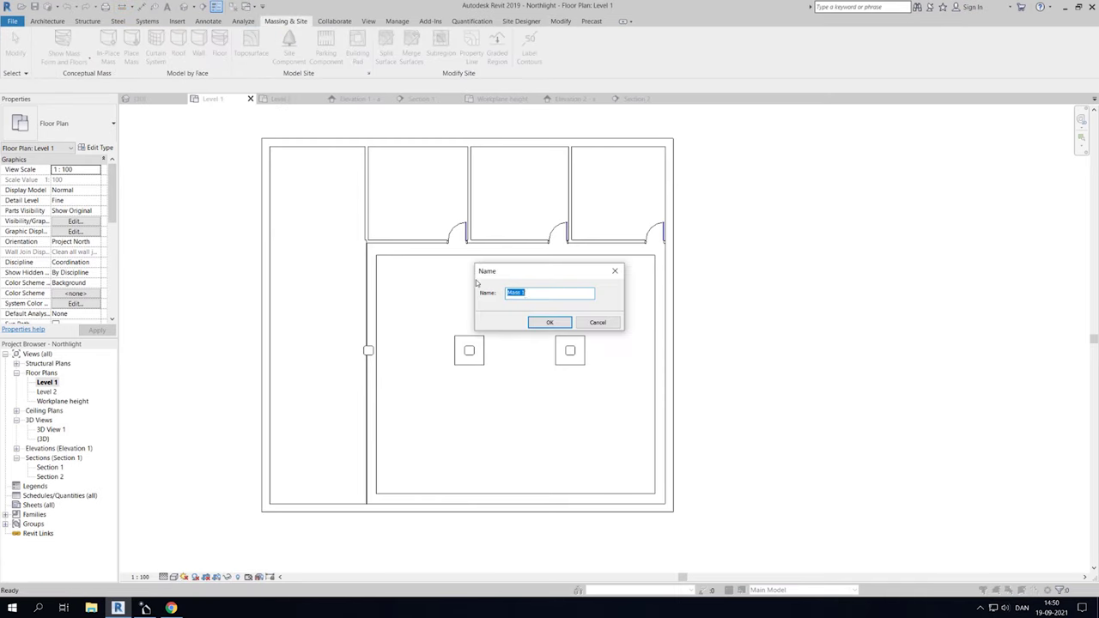
{"action": "type", "text": "Zone"}
{"action": "key", "text": "Return"}
{"action": "left_click", "coordinate": [251, 41]}
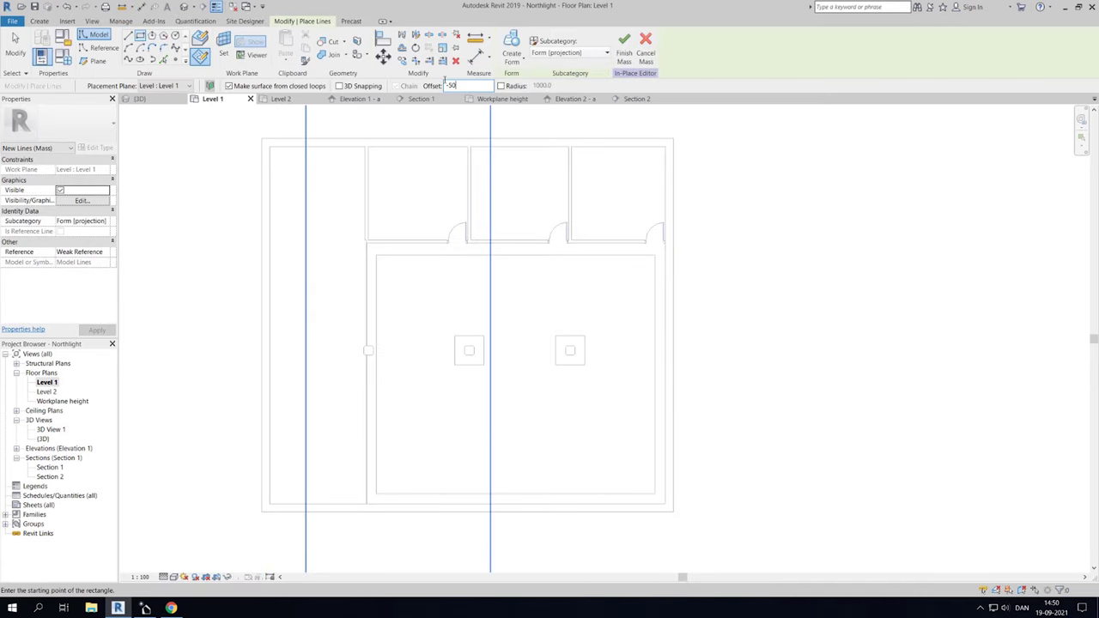
{"action": "left_click", "coordinate": [271, 148]}
{"action": "left_click", "coordinate": [367, 503]}
{"action": "left_click", "coordinate": [511, 57]}
{"action": "left_click", "coordinate": [526, 79]}
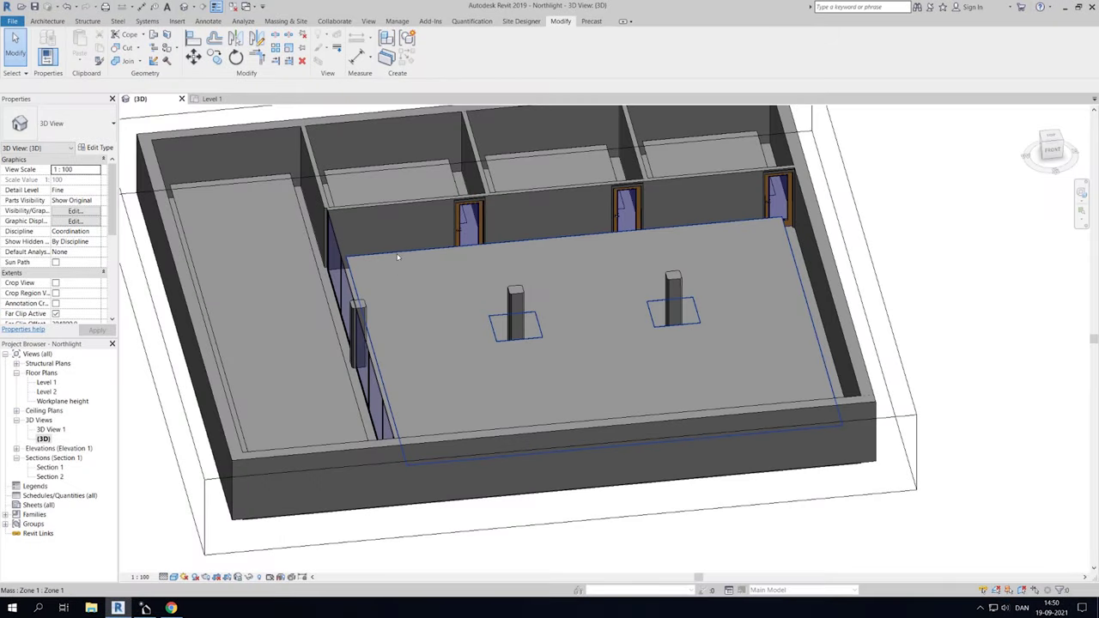
- Edit the Zone 1 mass in place and open the Material Browser for its floor form
{"action": "left_click", "coordinate": [398, 257]}
{"action": "left_click", "coordinate": [435, 58]}
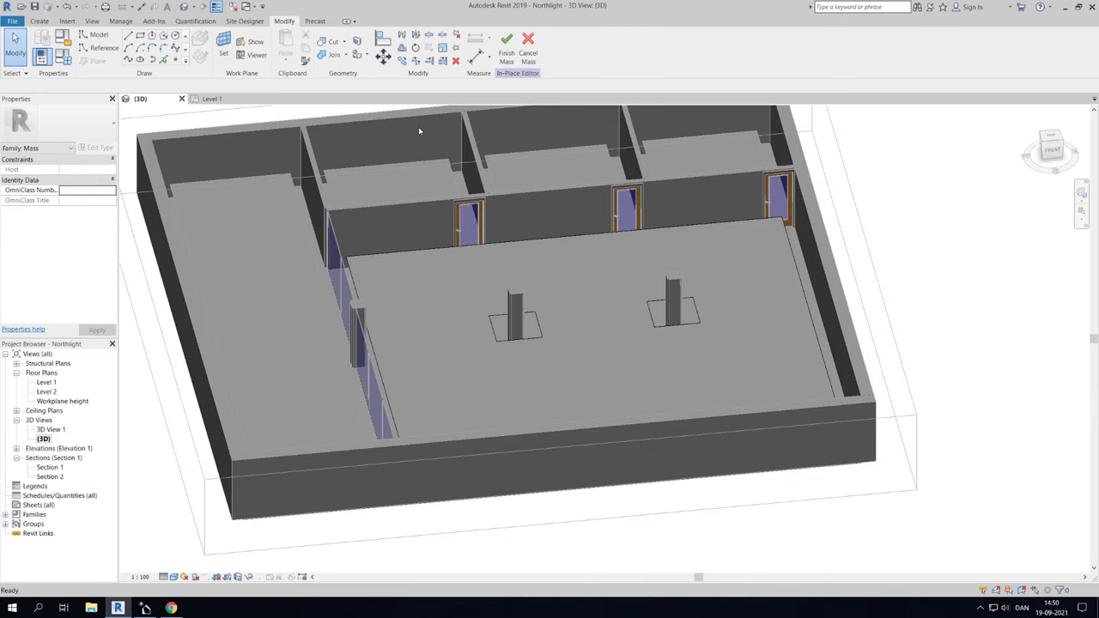
{"action": "left_click", "coordinate": [387, 258]}
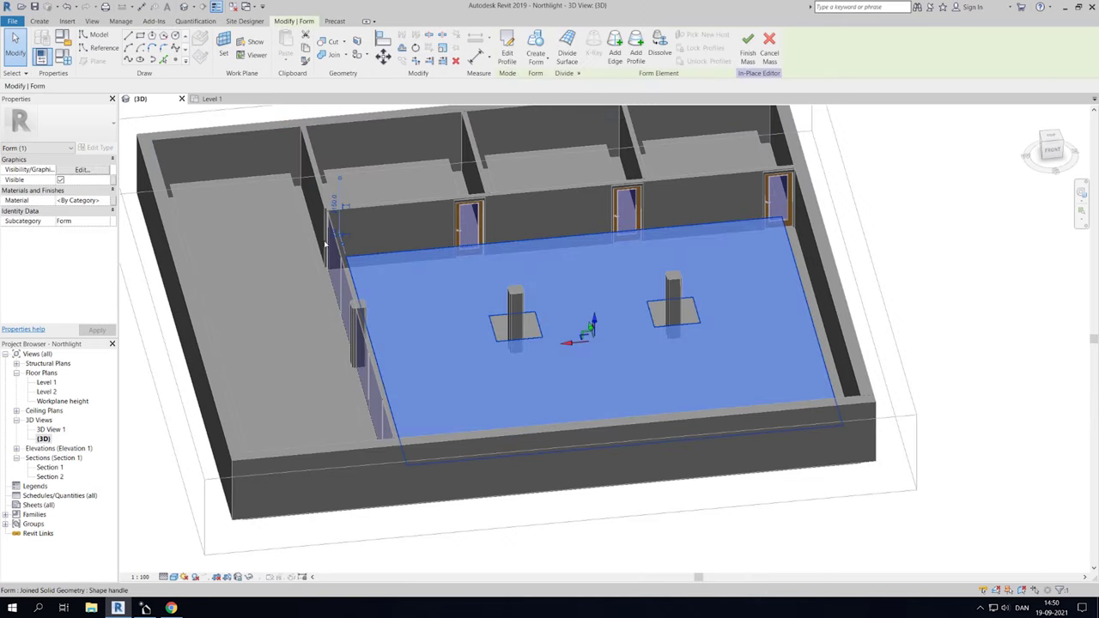
{"action": "left_click", "coordinate": [100, 202]}
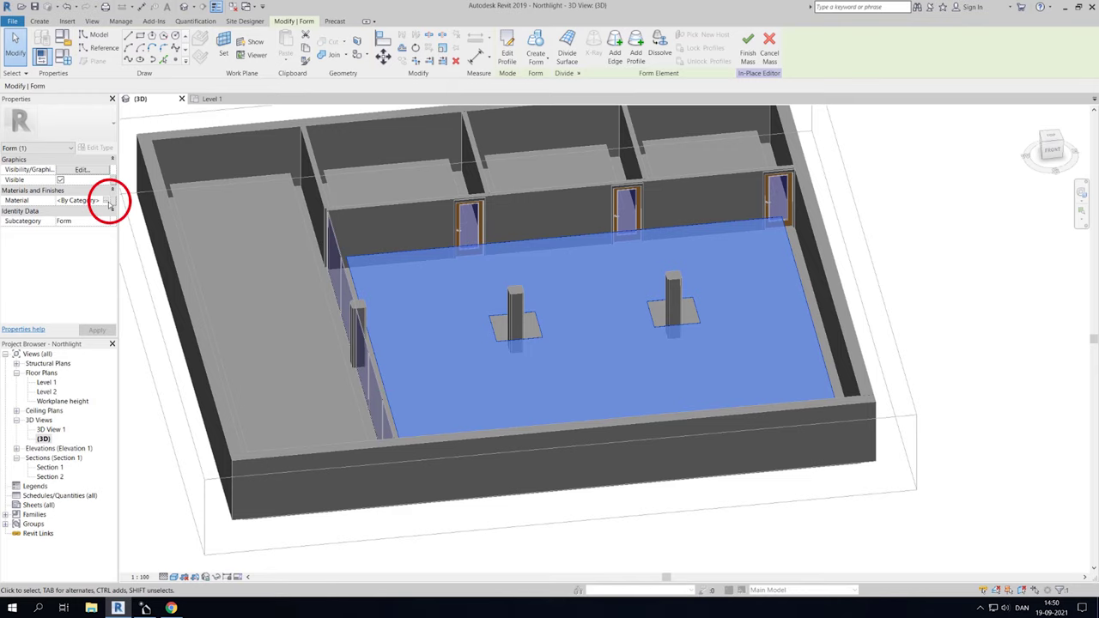
{"action": "left_click", "coordinate": [107, 200]}
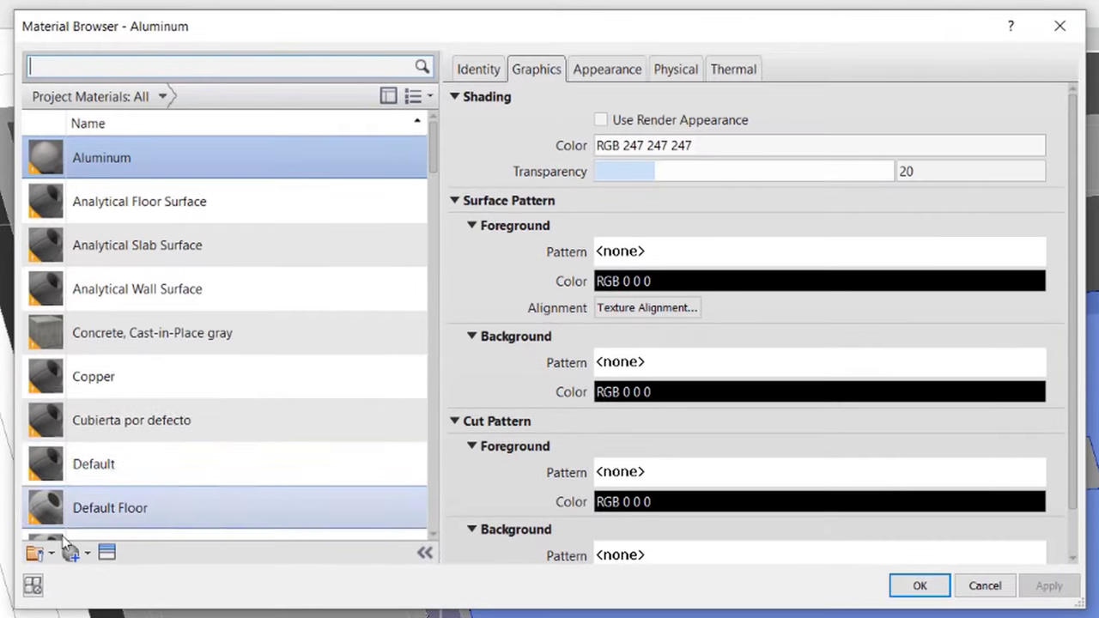
- Create a new material and rename it Zone_1
{"action": "scroll", "coordinate": [138, 435], "scroll_direction": "down", "scroll_amount": 1}
{"action": "left_click", "coordinate": [77, 557]}
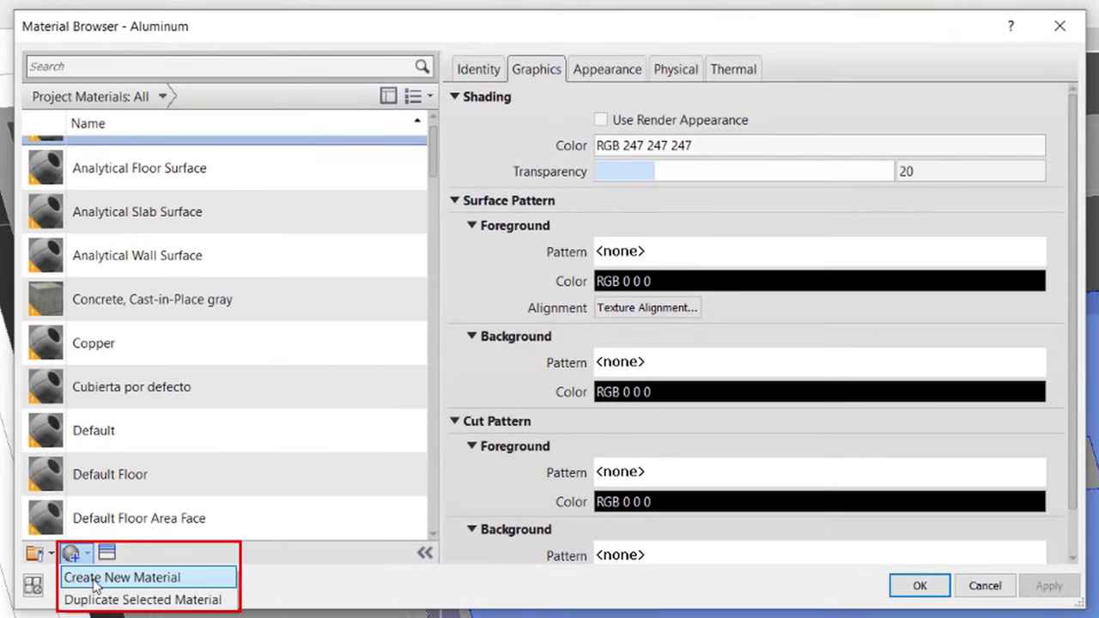
{"action": "left_click", "coordinate": [95, 578]}
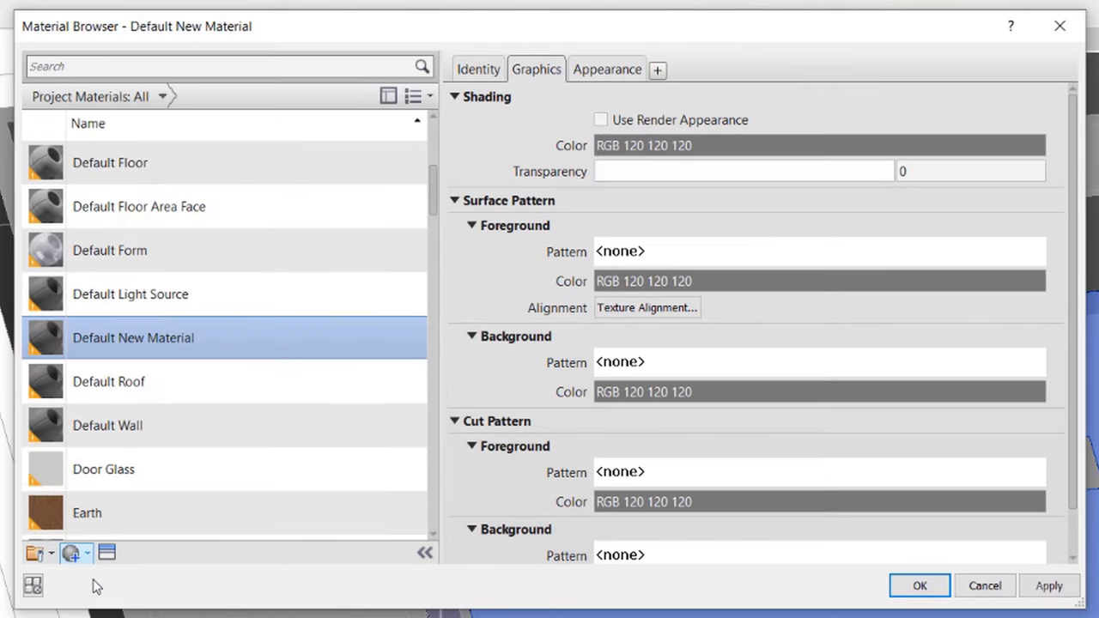
{"action": "scroll", "coordinate": [109, 528], "scroll_direction": "down", "scroll_amount": 1}
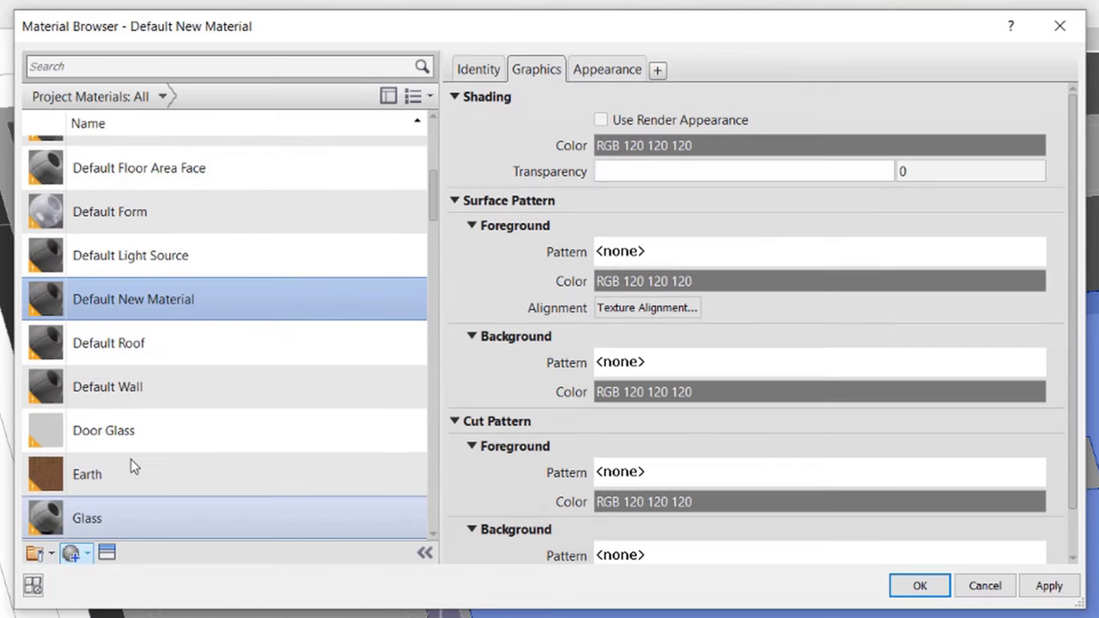
{"action": "right_click", "coordinate": [151, 305]}
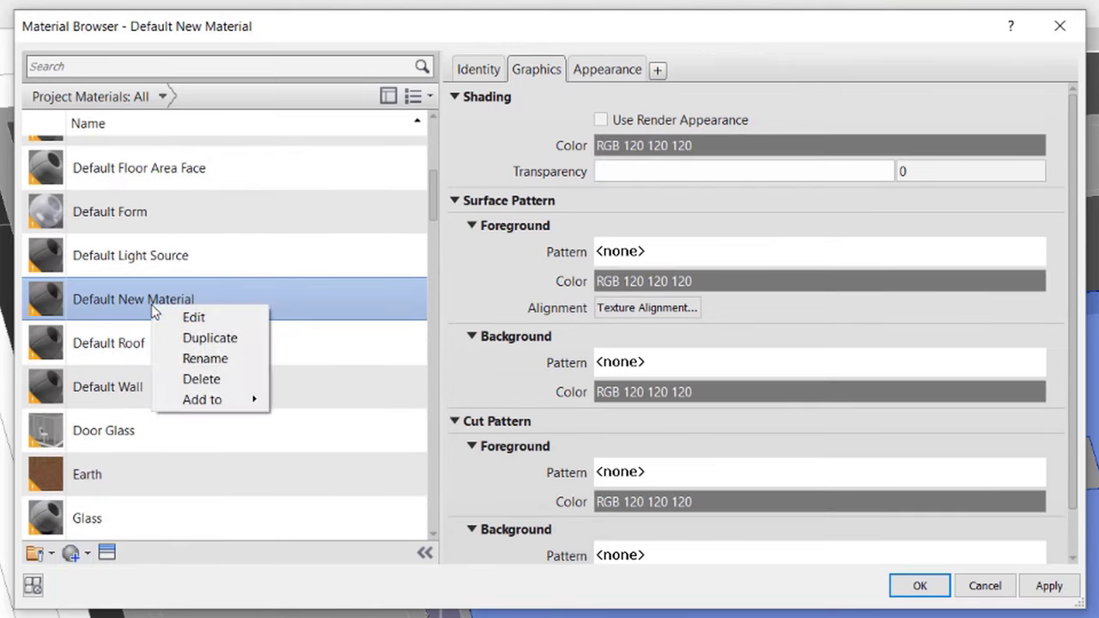
{"action": "left_click", "coordinate": [182, 364]}
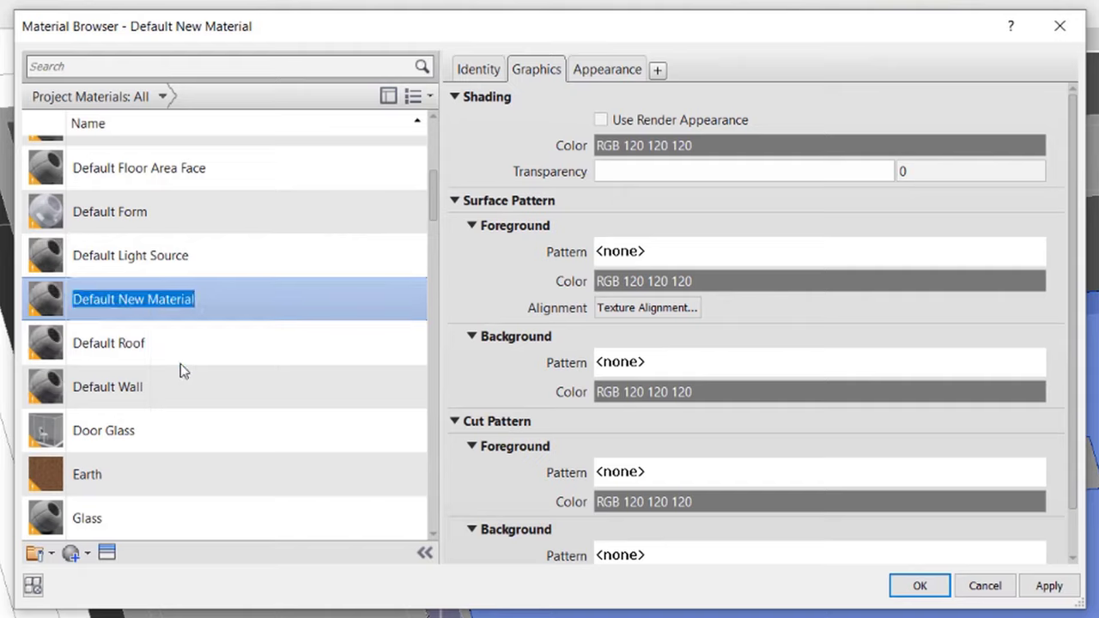
{"action": "type", "text": "Zone_1"}
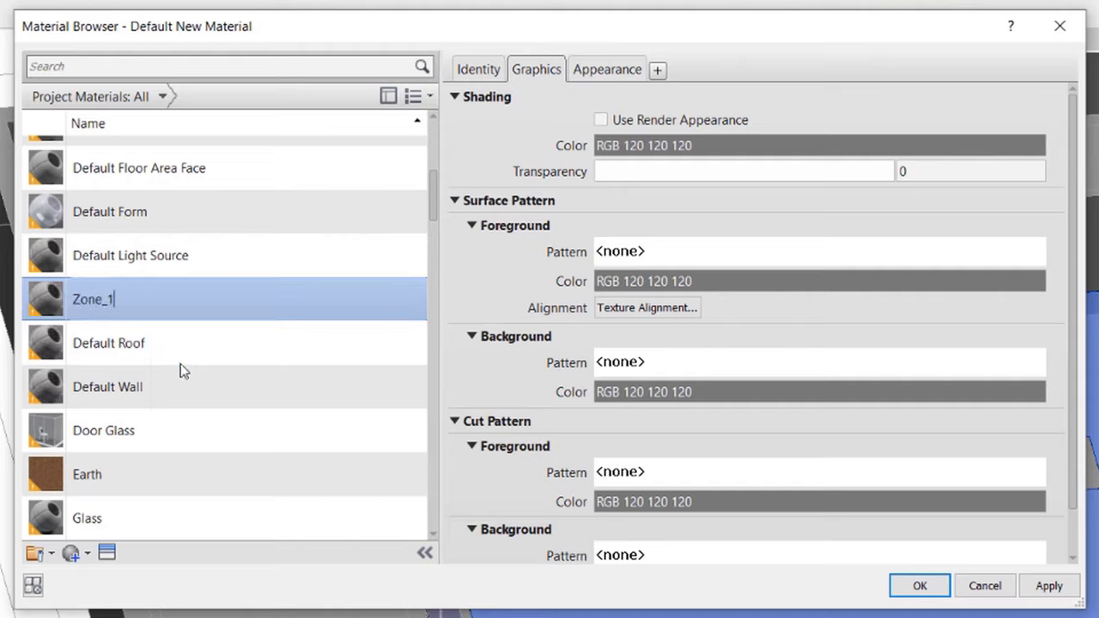
{"action": "key", "text": "Return"}
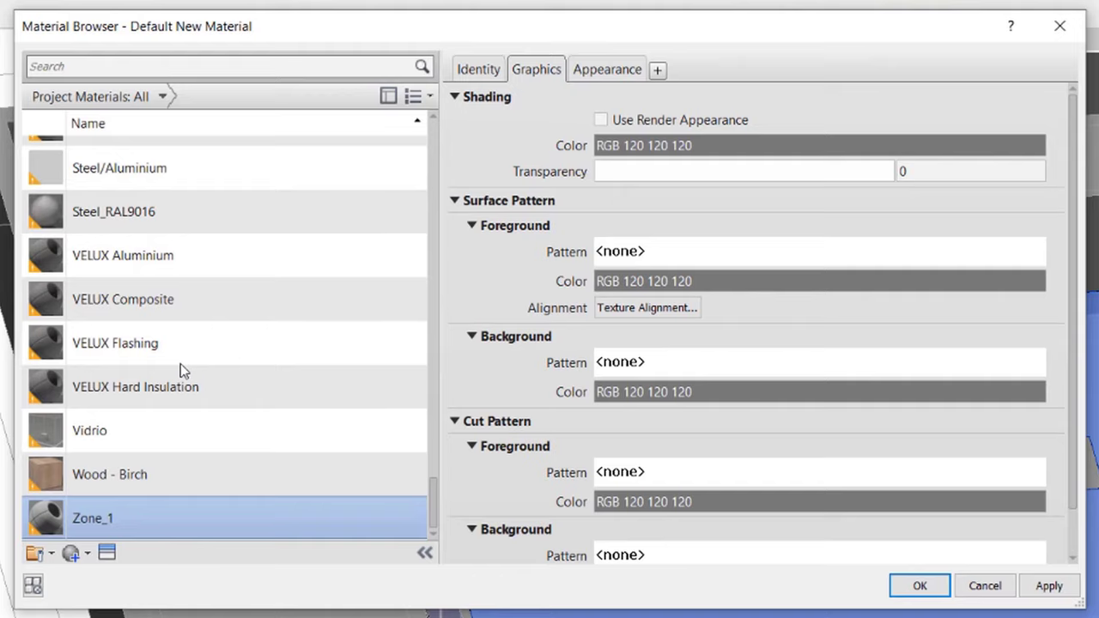
- Set the Zone_1 material's graphics transparency to 10 and apply it
{"action": "left_click", "coordinate": [867, 171]}
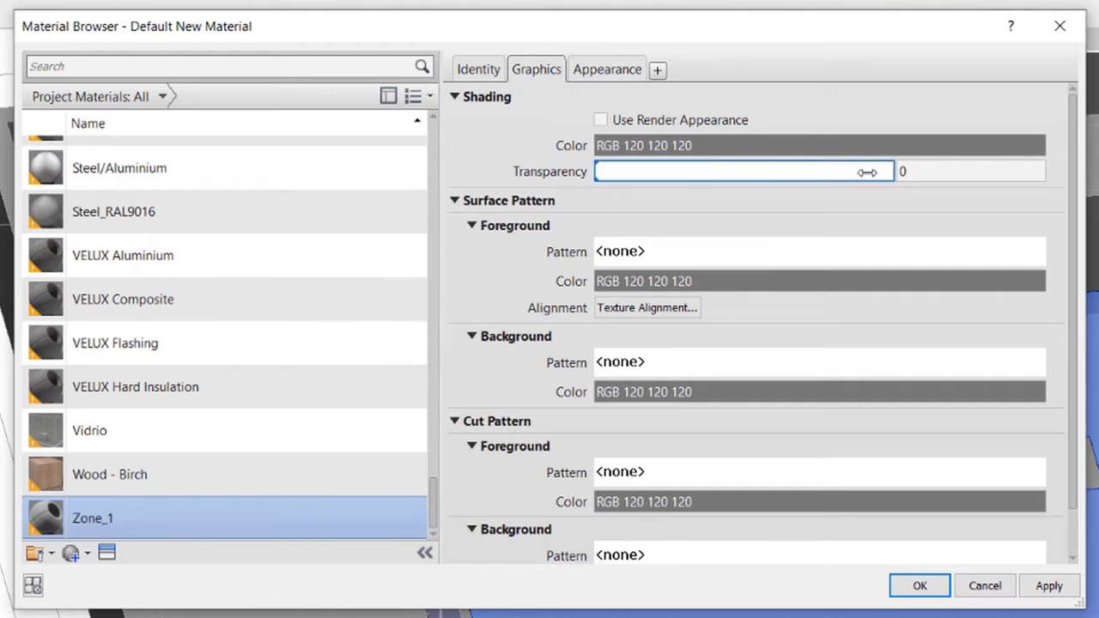
{"action": "double_click", "coordinate": [923, 176]}
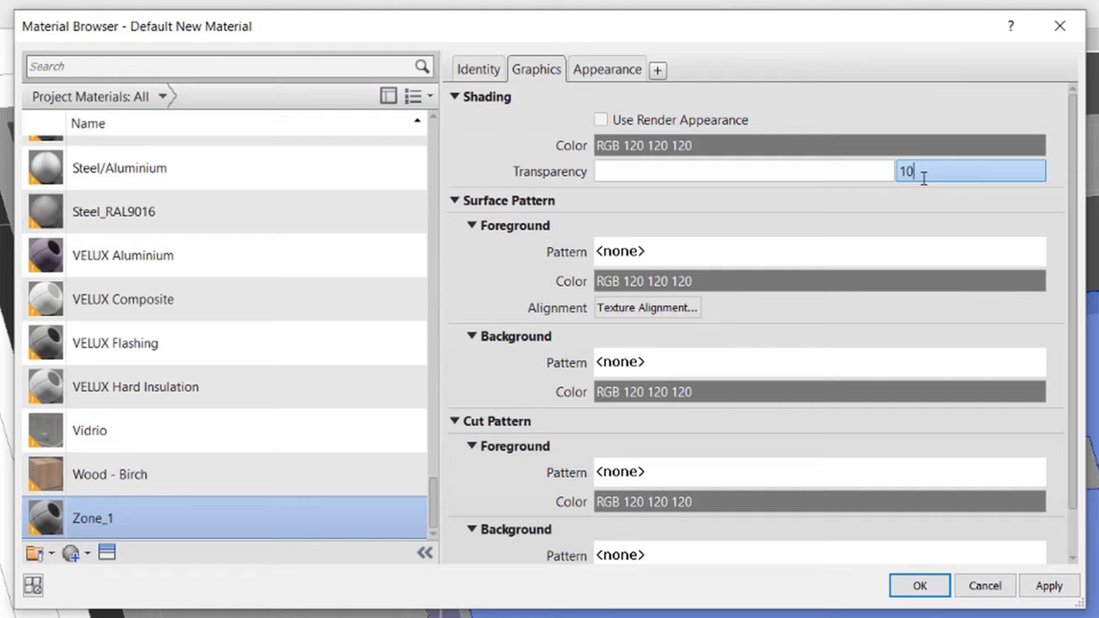
{"action": "type", "text": "10"}
{"action": "key", "text": "Tab"}
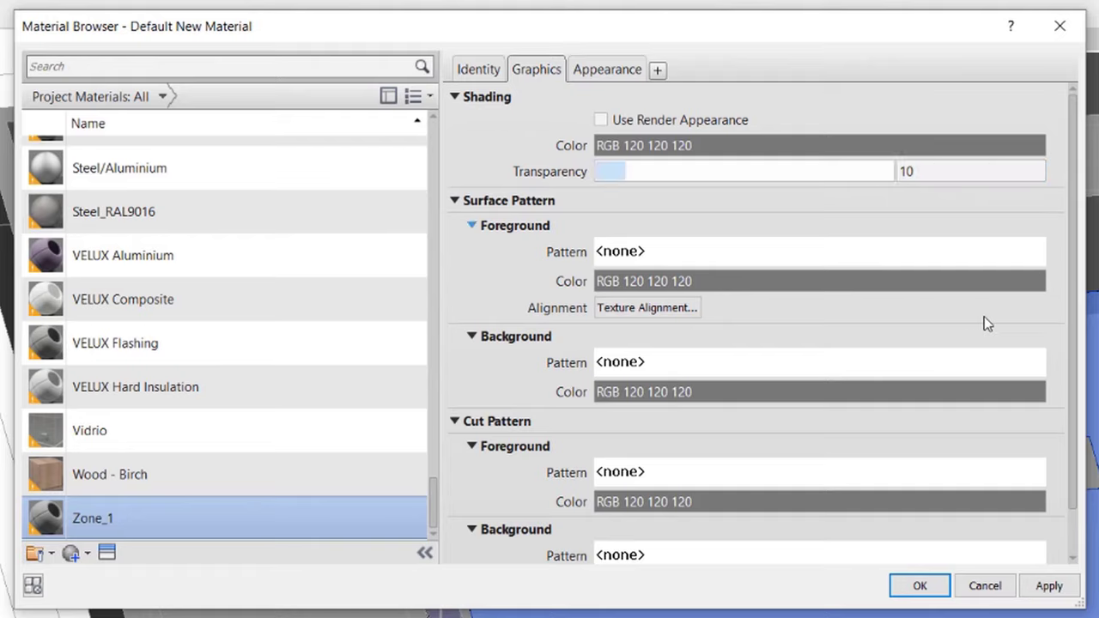
{"action": "left_click", "coordinate": [1046, 588]}
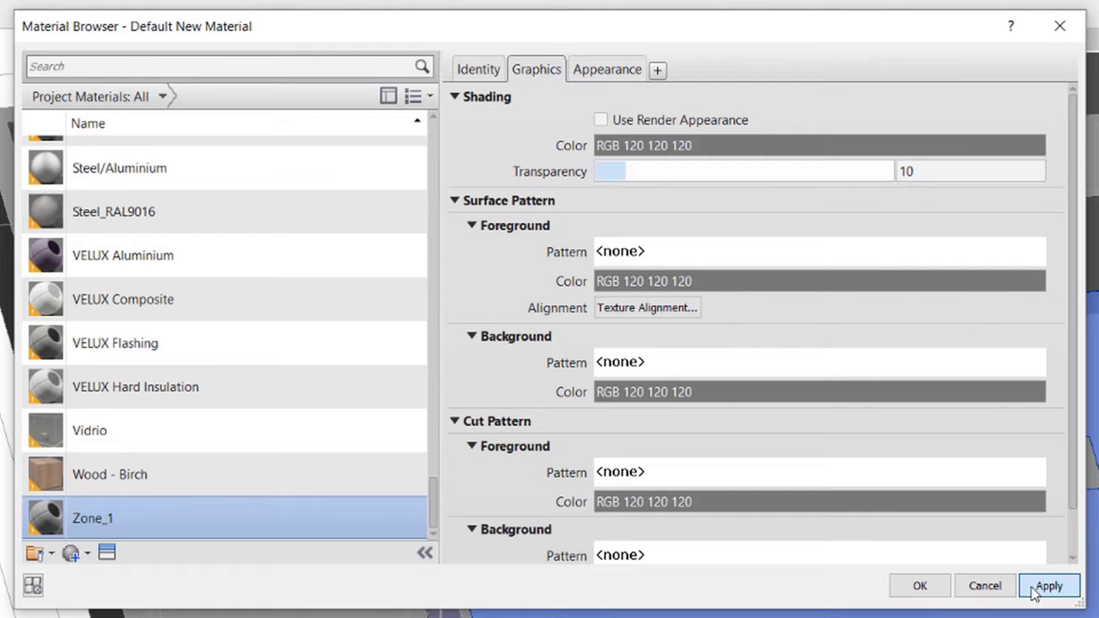
{"action": "left_click", "coordinate": [935, 592]}
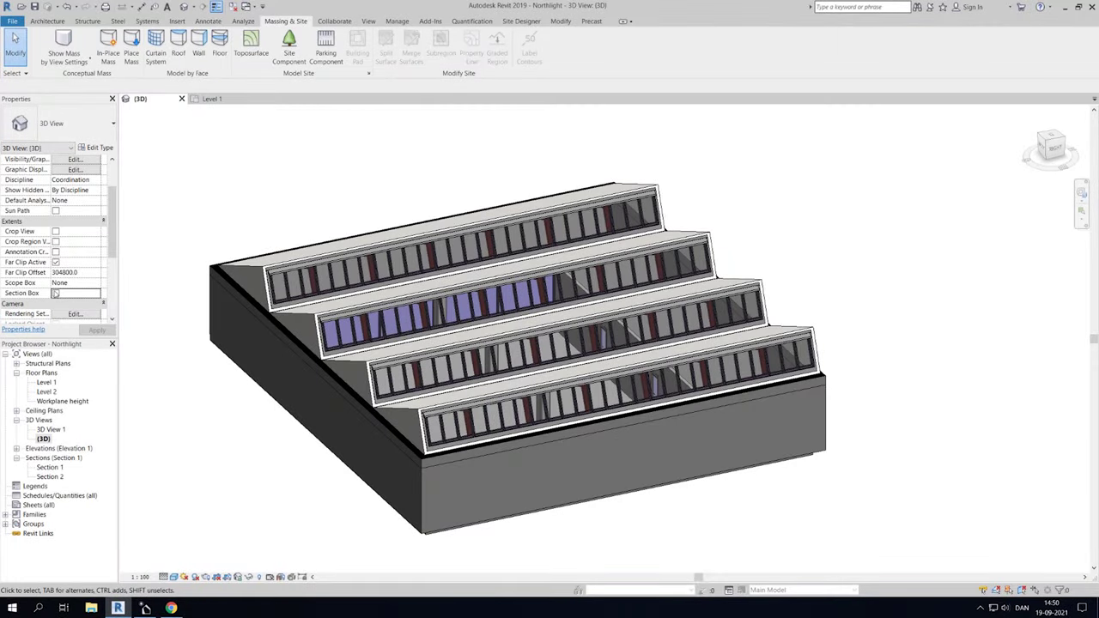
- Enable the 3D view's section box and drag its top down below the roof
{"action": "left_click", "coordinate": [55, 293]}
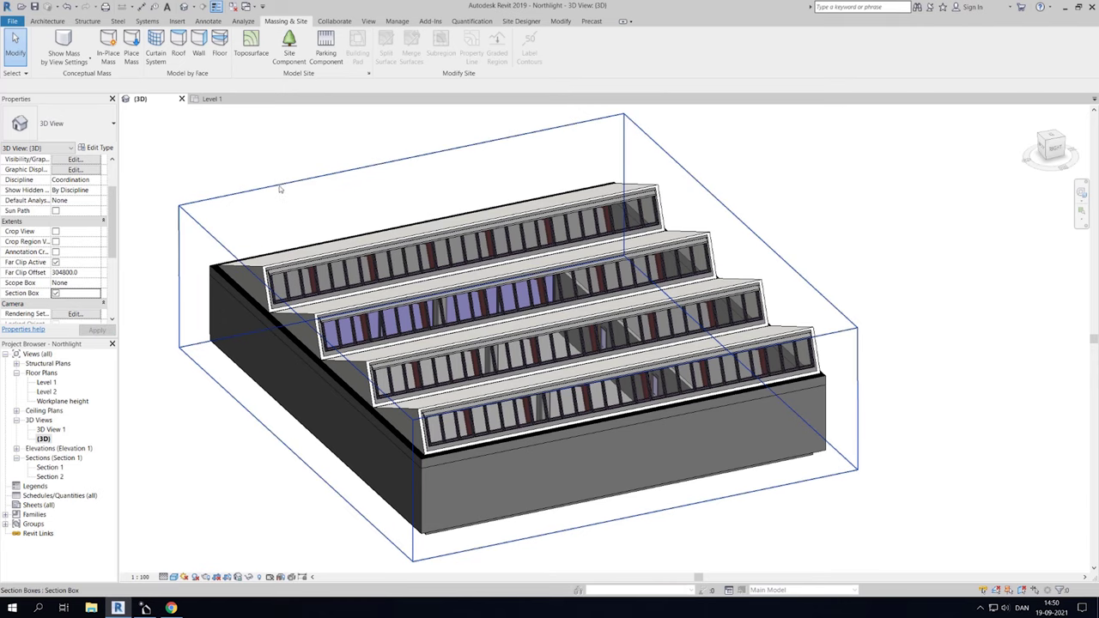
{"action": "left_click", "coordinate": [278, 189]}
{"action": "left_click_drag", "start_coordinate": [518, 267], "coordinate": [515, 352]}
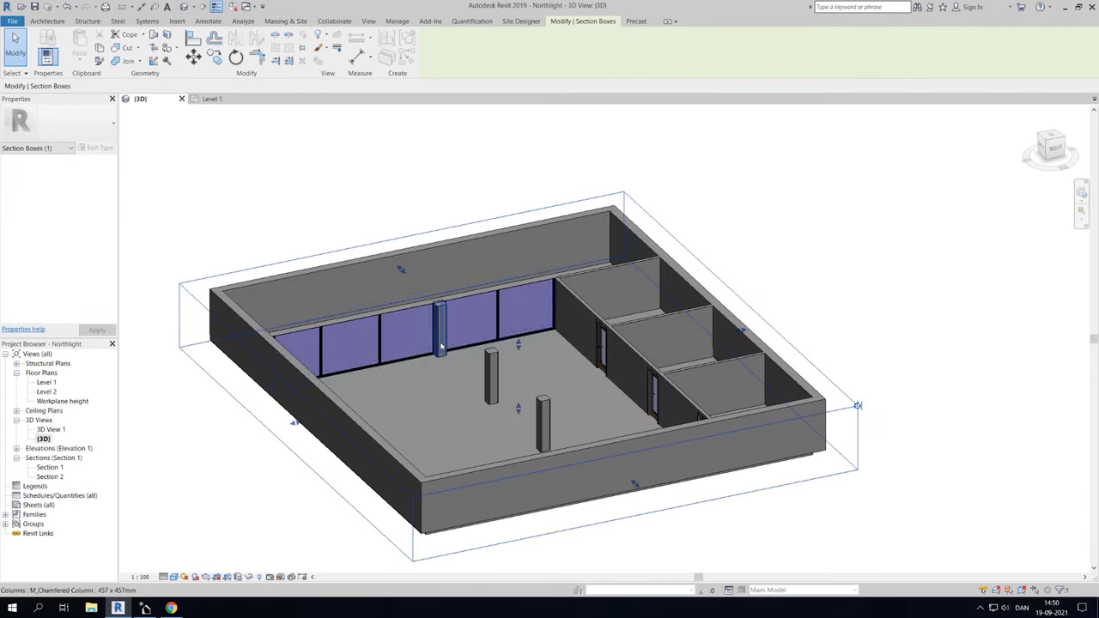
{"action": "middle_click_drag", "start_coordinate": [524, 378], "coordinate": [490, 344], "text": "shift"}
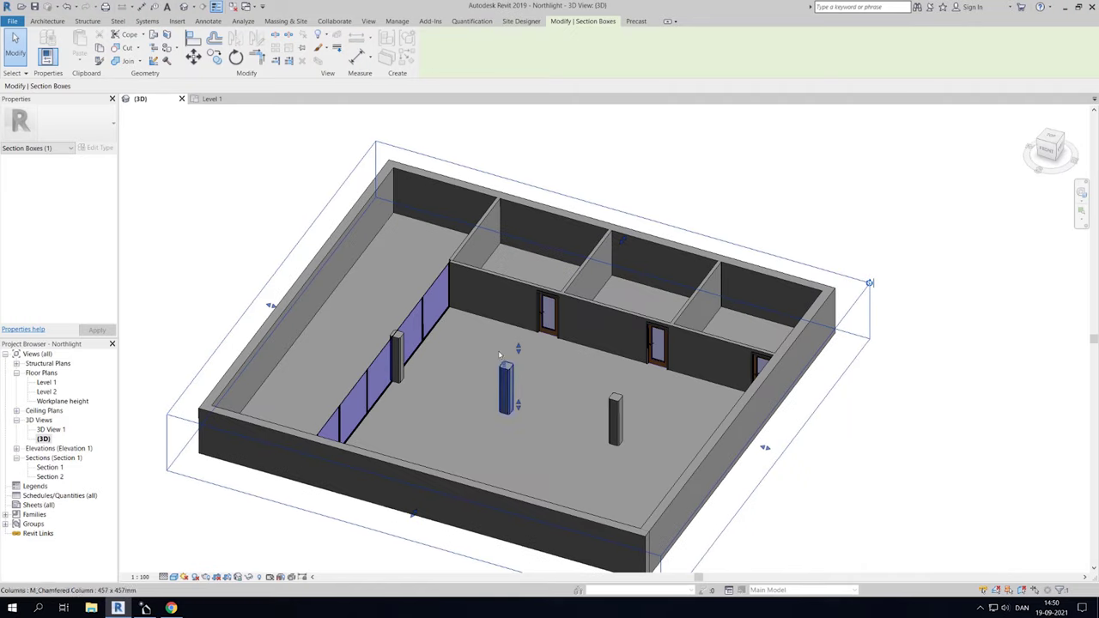
- Duplicate the glazed-wall floor's type as a new type named Floor 2
{"action": "left_click", "coordinate": [424, 226]}
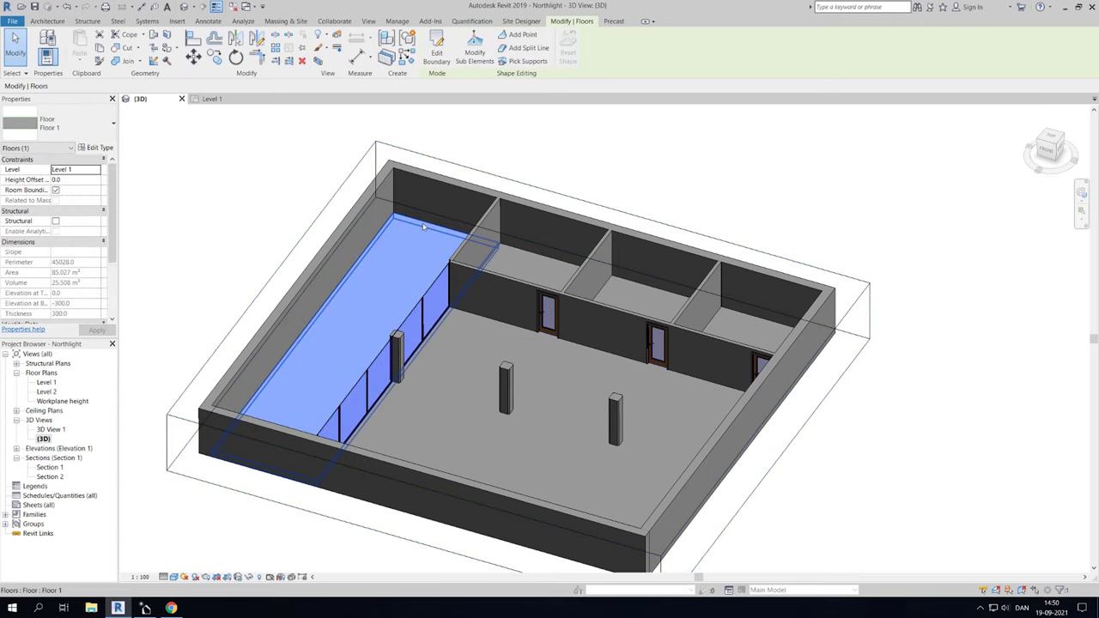
{"action": "left_click", "coordinate": [108, 149]}
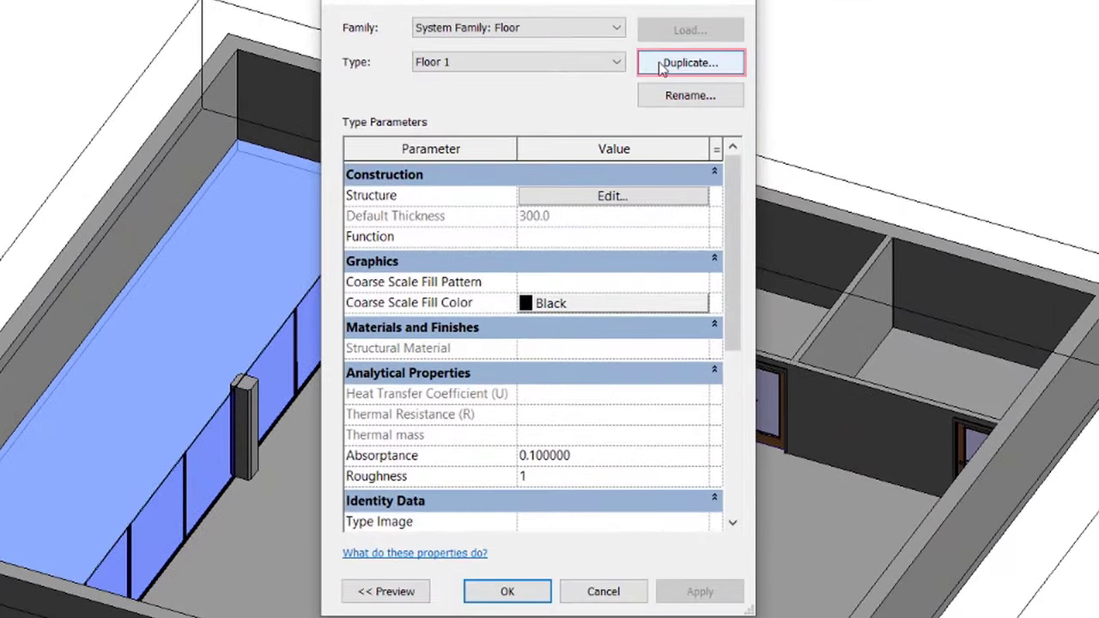
{"action": "left_click", "coordinate": [643, 100]}
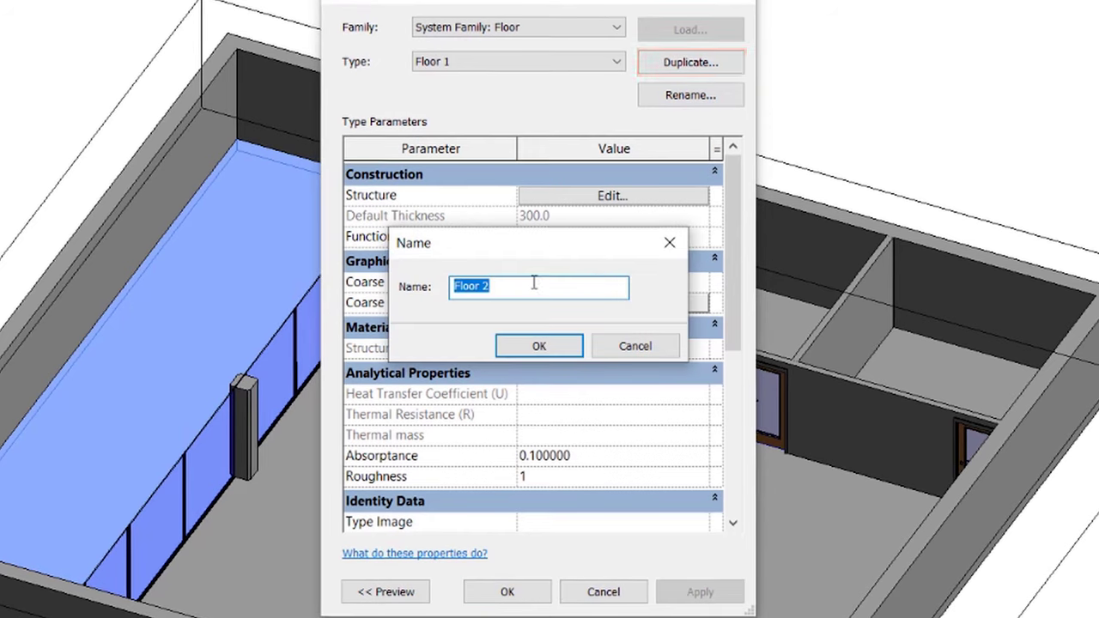
{"action": "left_click", "coordinate": [532, 285]}
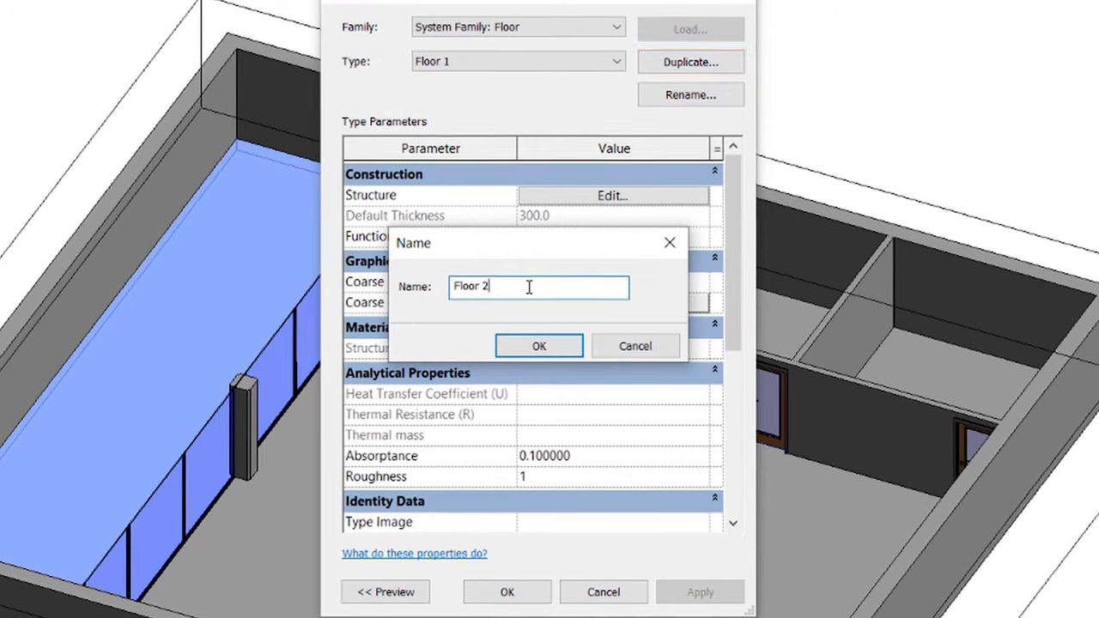
{"action": "left_click", "coordinate": [539, 346]}
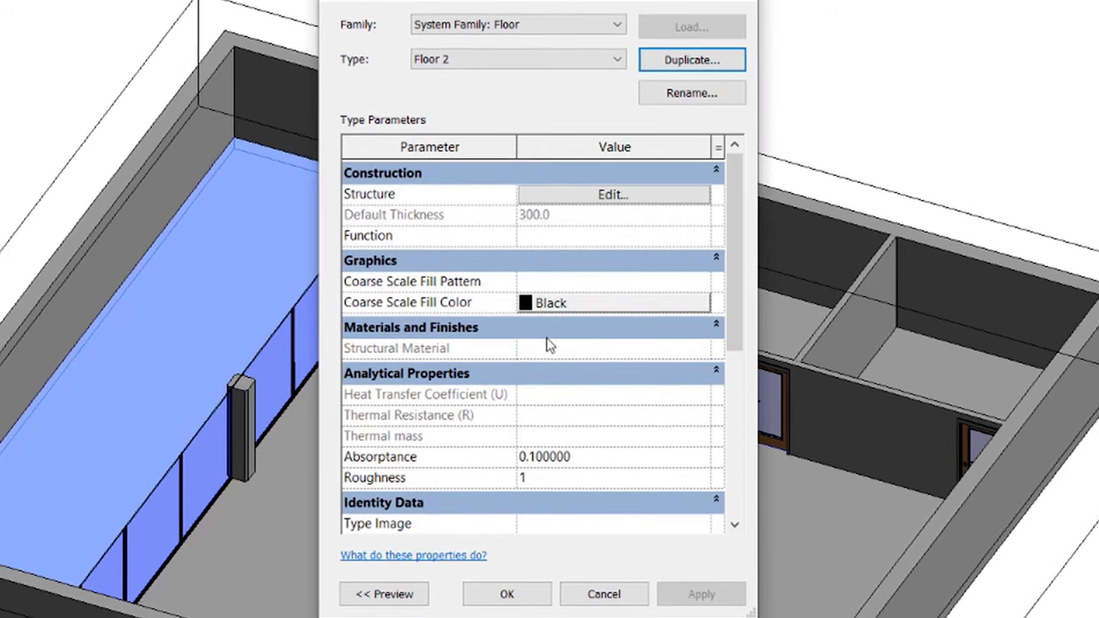
- Create a new material named Floor_2 for the Structure layer of Floor 2
{"action": "left_click", "coordinate": [614, 196]}
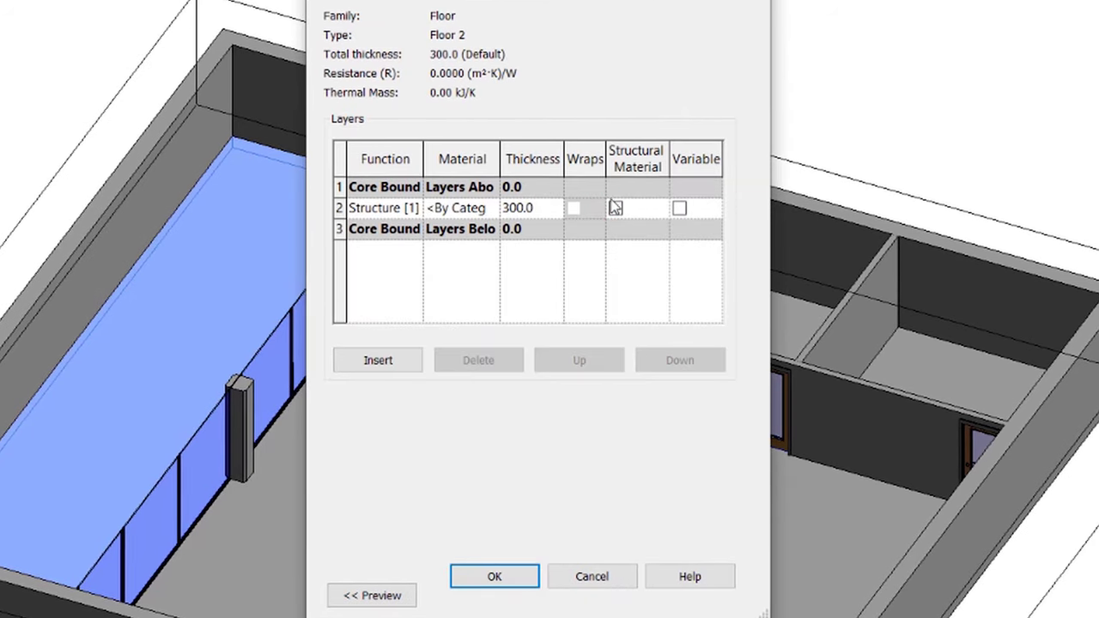
{"action": "left_click", "coordinate": [482, 210]}
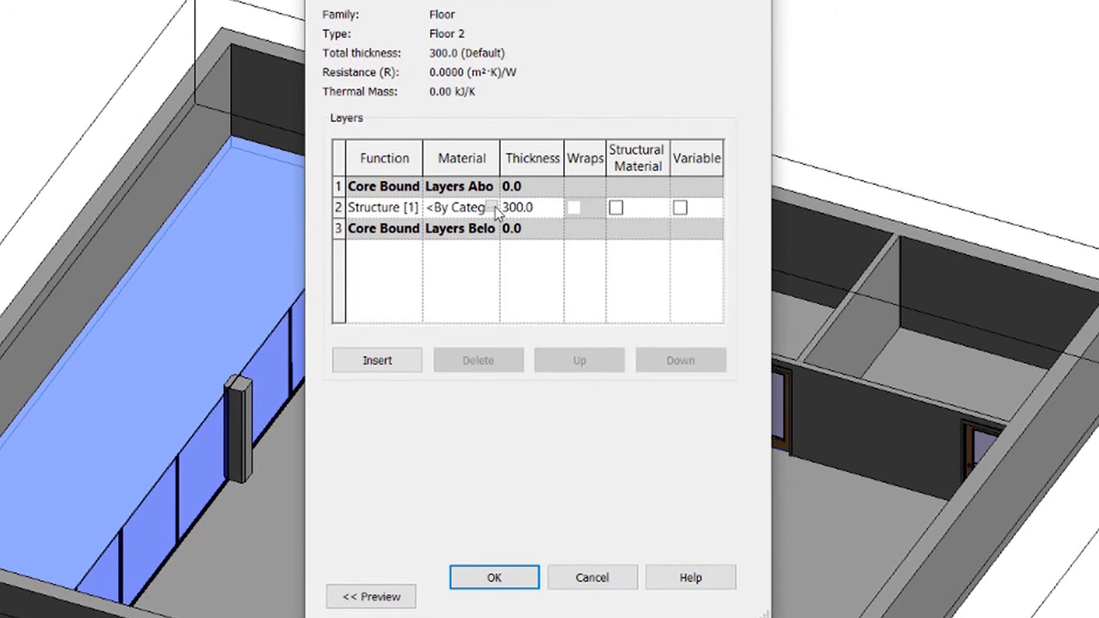
{"action": "left_click", "coordinate": [492, 209]}
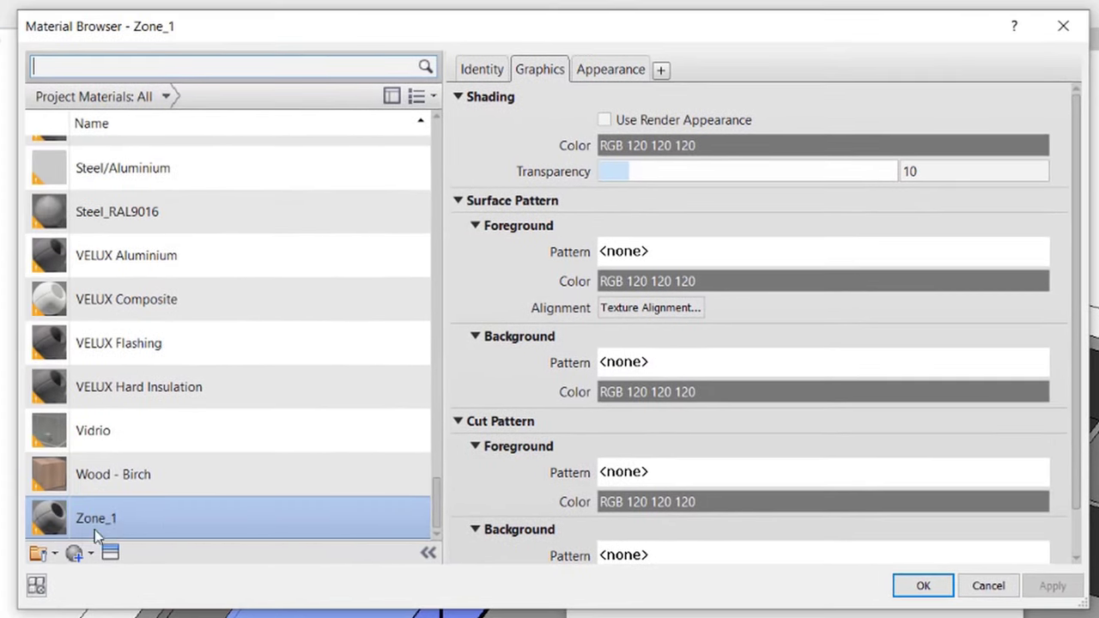
{"action": "left_click", "coordinate": [91, 555]}
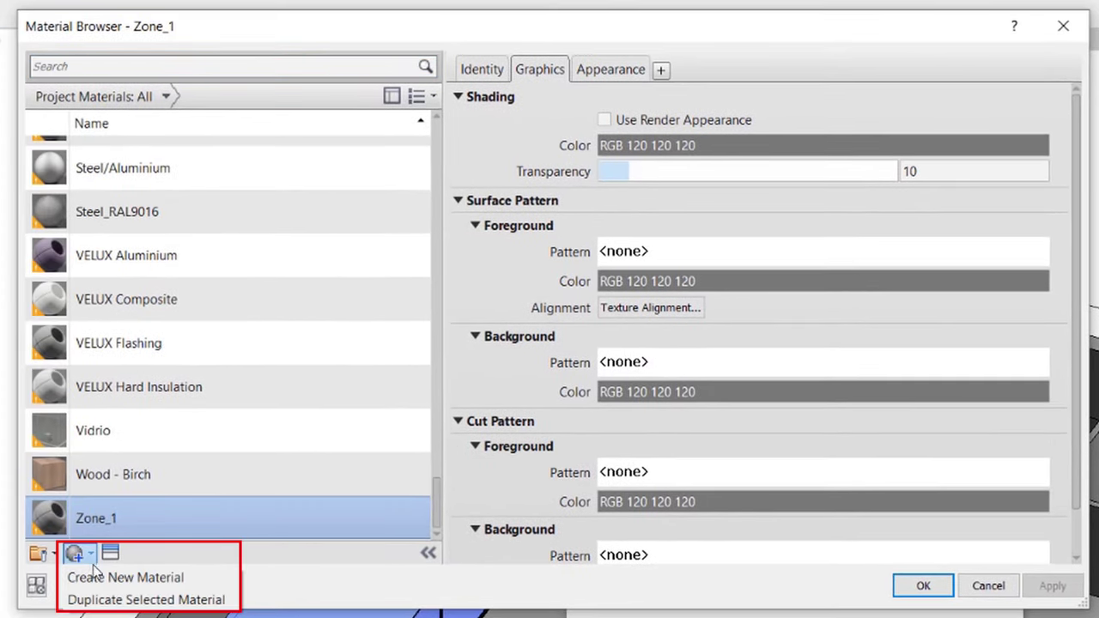
{"action": "left_click", "coordinate": [112, 578]}
{"action": "scroll", "coordinate": [208, 524], "scroll_direction": "down", "scroll_amount": 1}
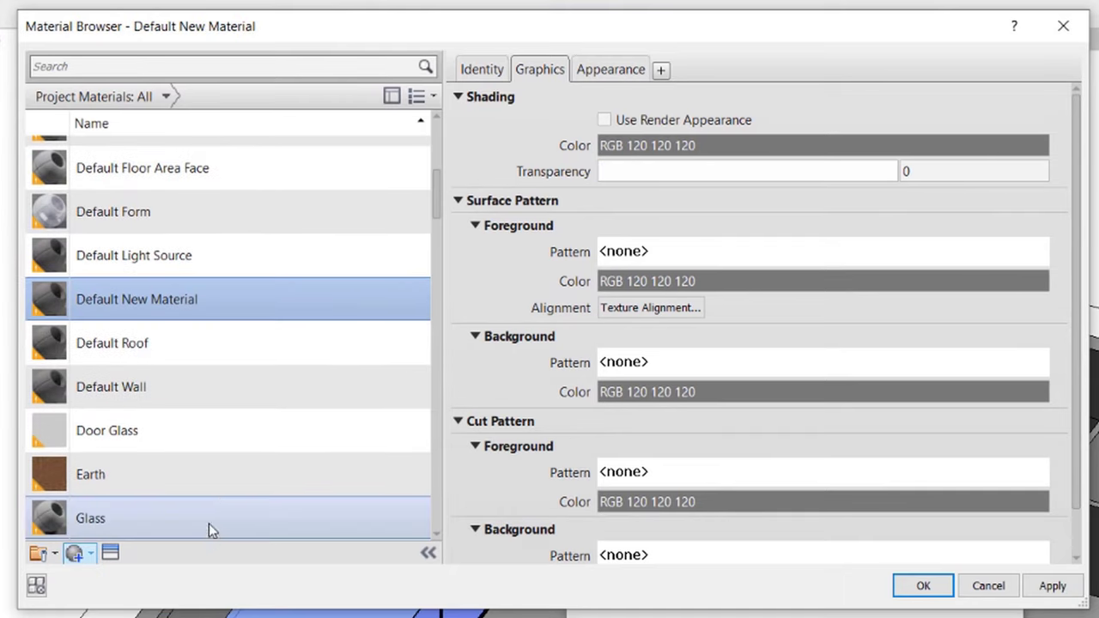
{"action": "right_click", "coordinate": [152, 309]}
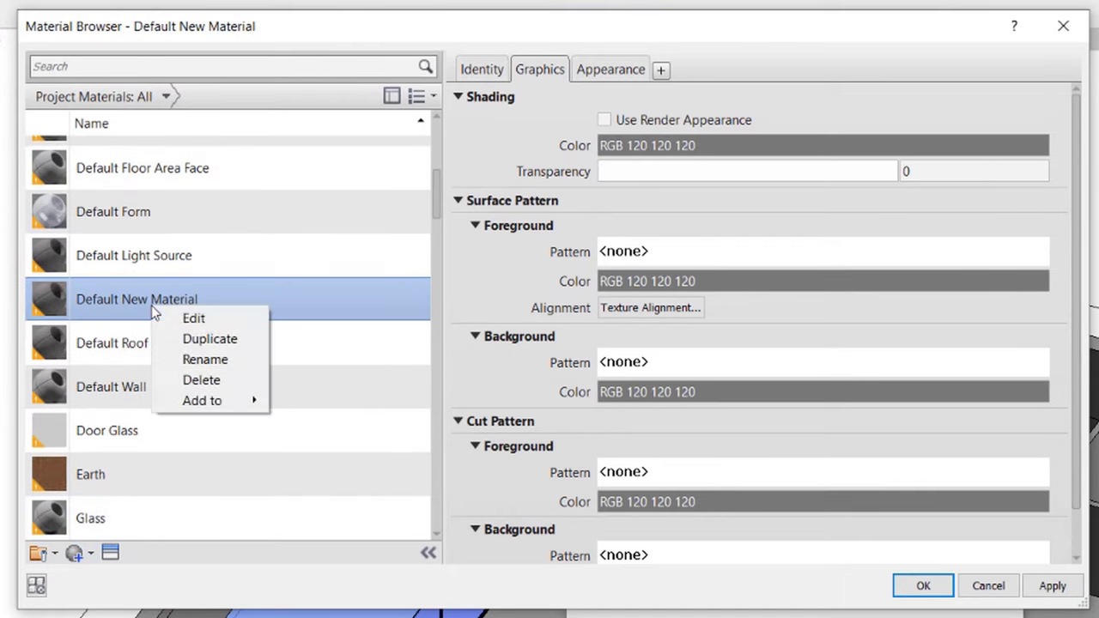
{"action": "left_click", "coordinate": [186, 360]}
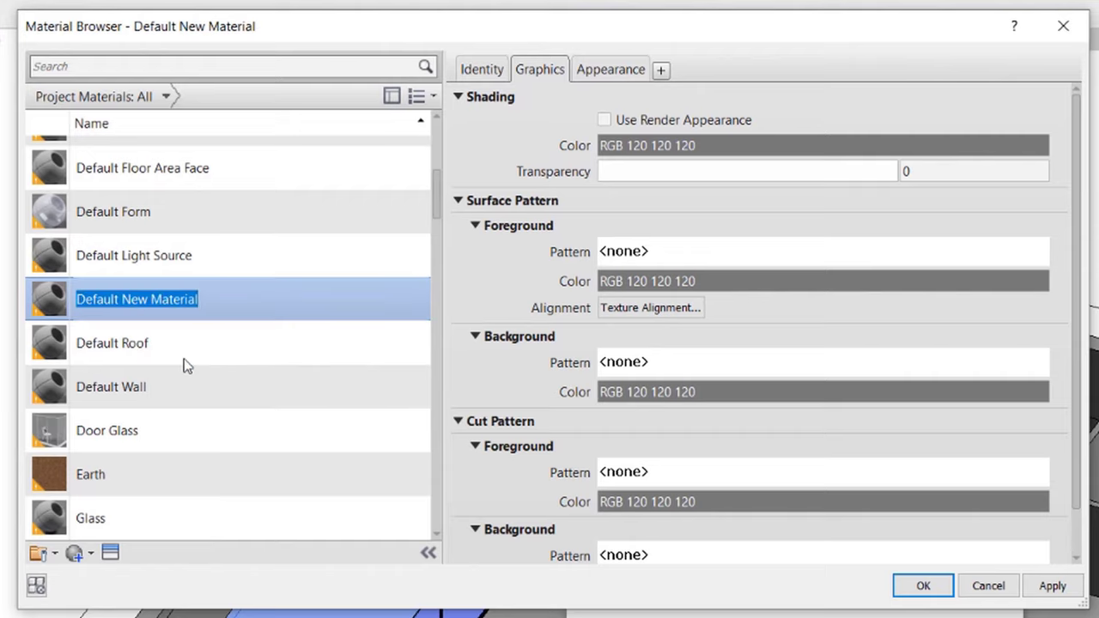
{"action": "type", "text": "Floor_2"}
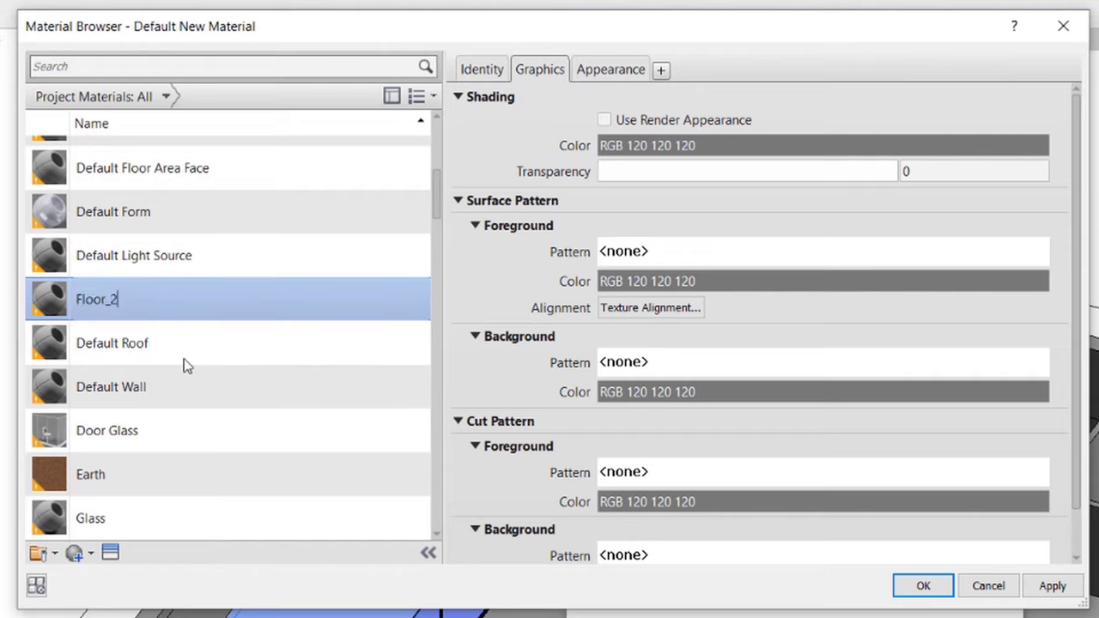
{"action": "key", "text": "Return"}
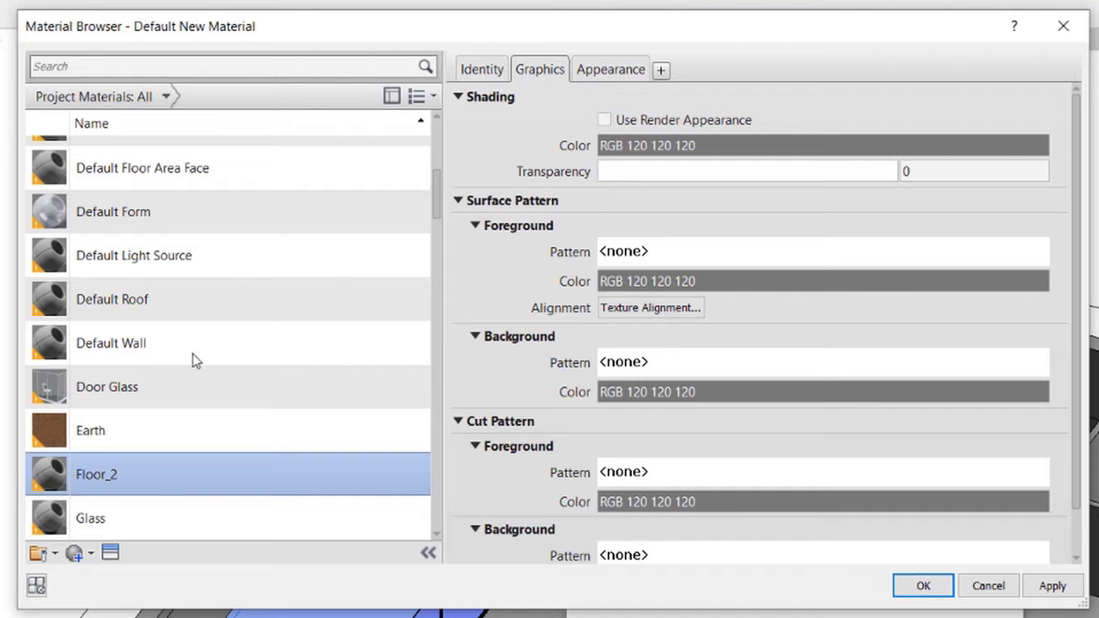
- Set Floor_2's transparency to 10 and assign it to the Structure layer
{"action": "left_click", "coordinate": [859, 170]}
{"action": "left_click", "coordinate": [925, 177]}
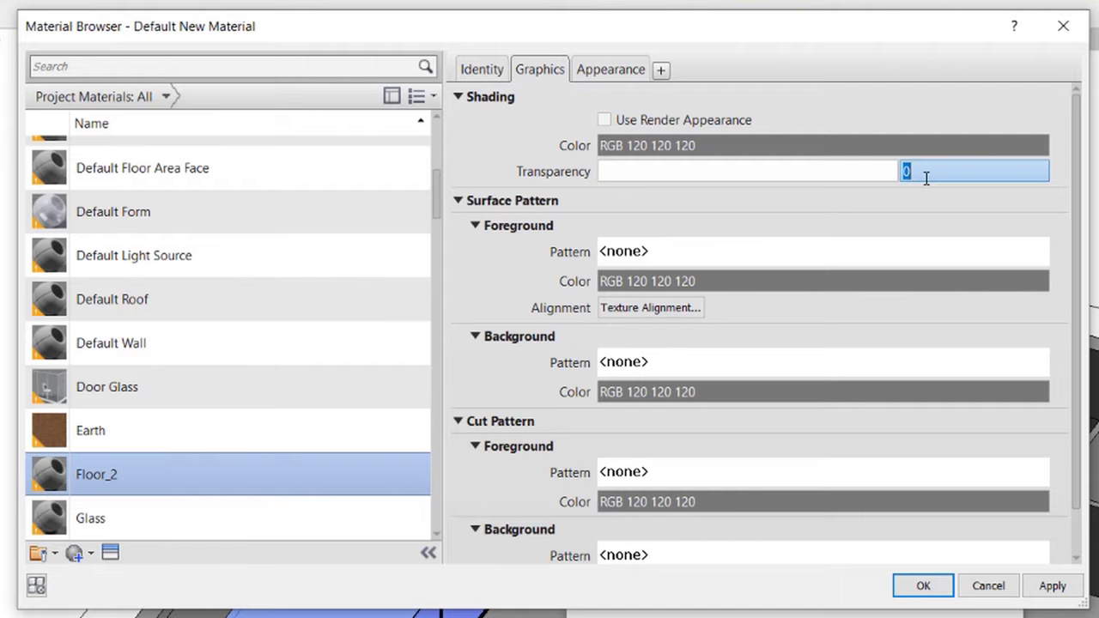
{"action": "type", "text": "10"}
{"action": "key", "text": "Tab"}
{"action": "left_click", "coordinate": [1053, 586]}
{"action": "left_click", "coordinate": [923, 585]}
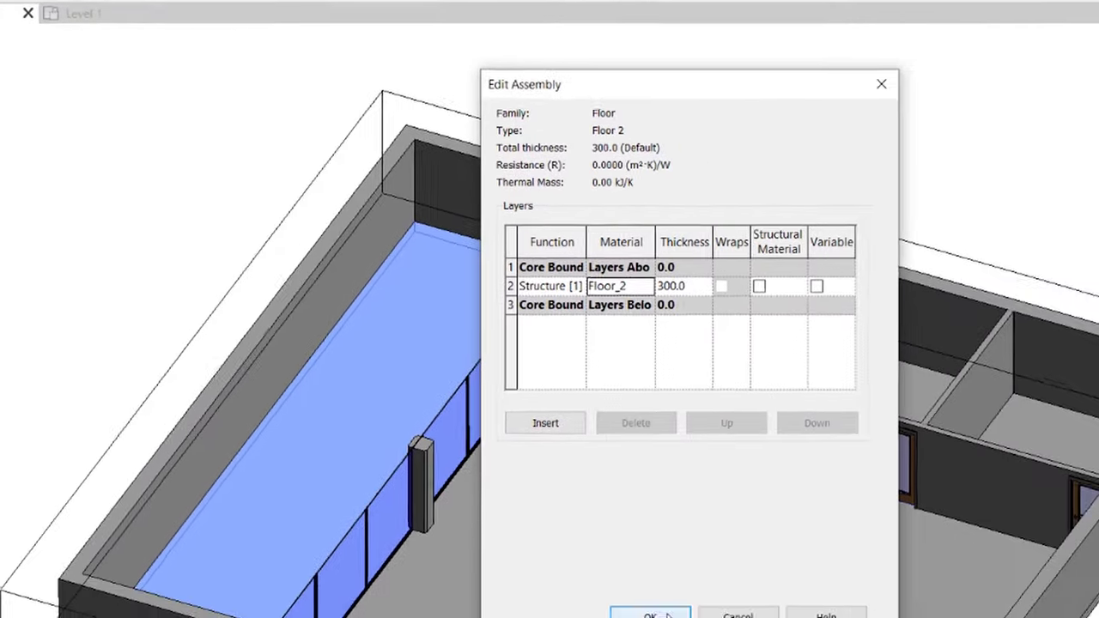
{"action": "left_click", "coordinate": [646, 610]}
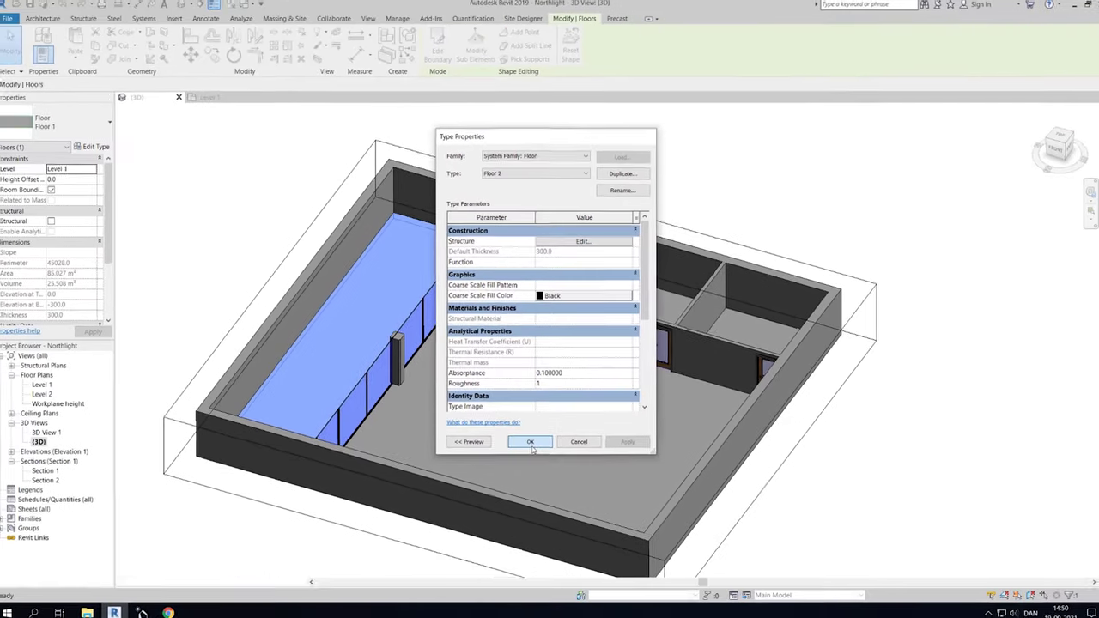
- Confirm the Floor 2 type properties, deselect the floor and orbit the 3D view
{"action": "left_click", "coordinate": [576, 516]}
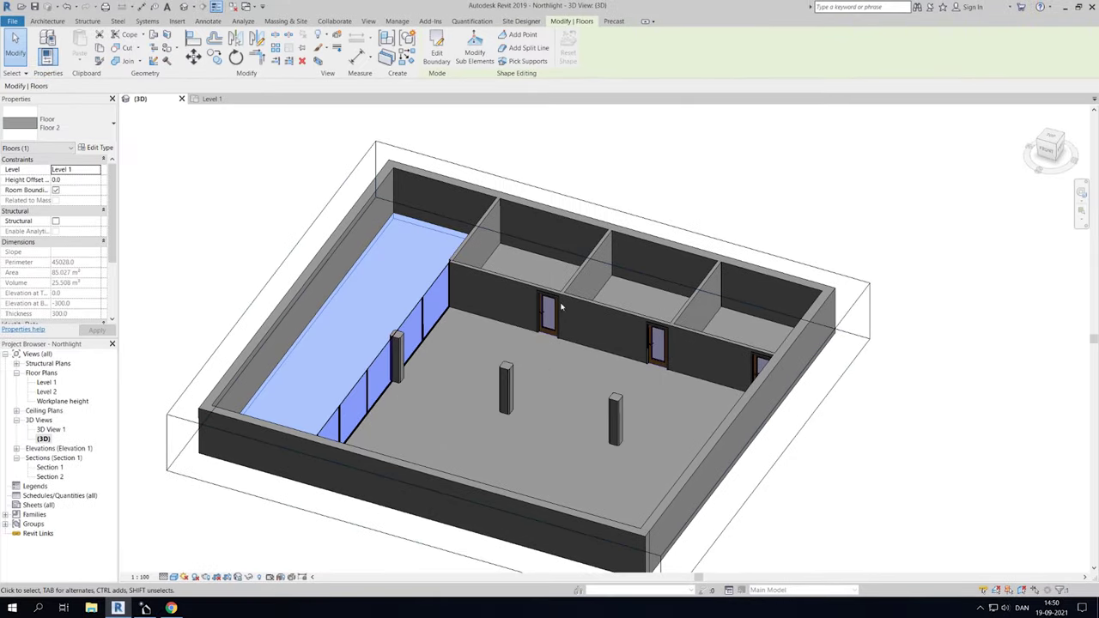
{"action": "left_click", "coordinate": [586, 181]}
{"action": "mouse_move", "coordinate": [584, 179]}
{"action": "middle_mouse_down", "text": "shift"}
{"action": "mouse_move", "coordinate": [645, 169]}
{"action": "mouse_move", "coordinate": [589, 166]}
{"action": "middle_mouse_up", "text": "shift"}
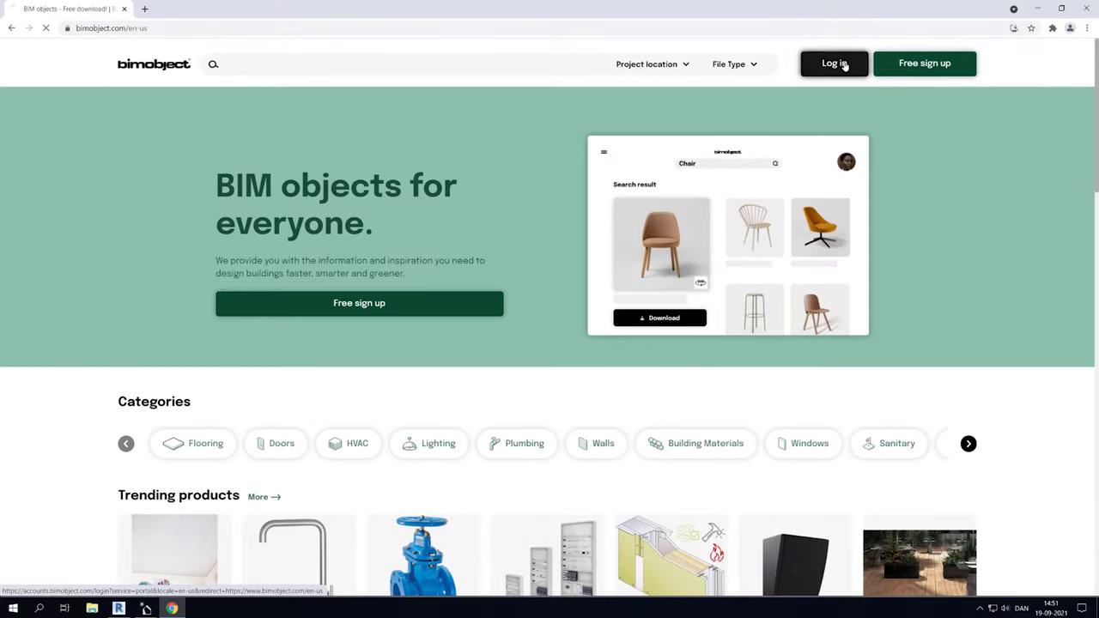
- Log in to BIMobject and search for VELUX products
{"action": "left_click", "coordinate": [845, 66]}
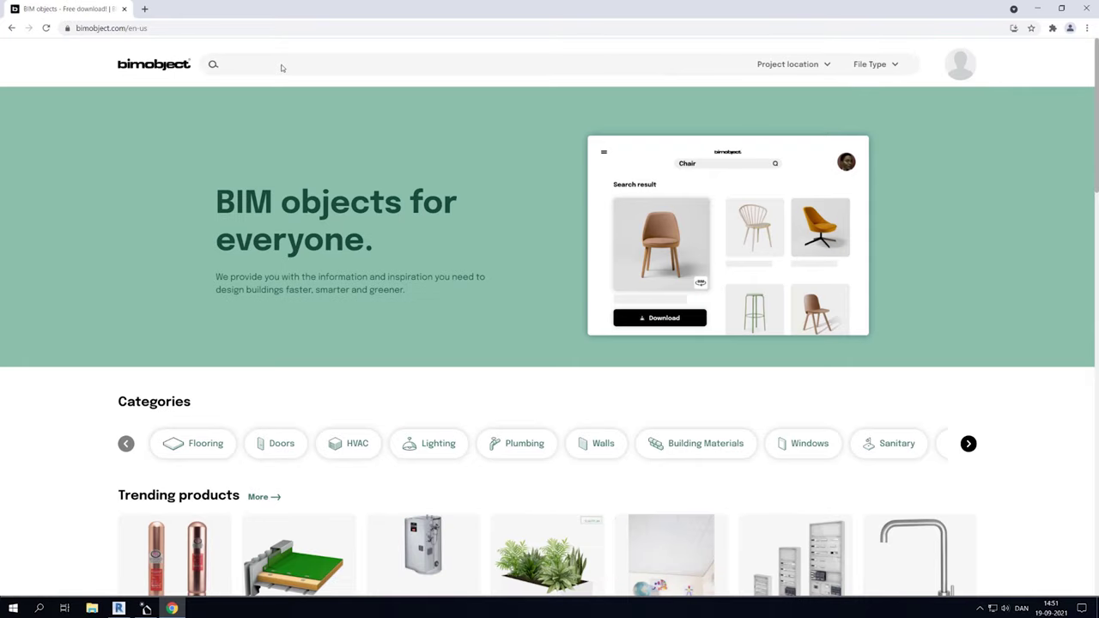
{"action": "left_click", "coordinate": [282, 65]}
{"action": "type", "text": "VELUX"}
{"action": "key", "text": "Return"}
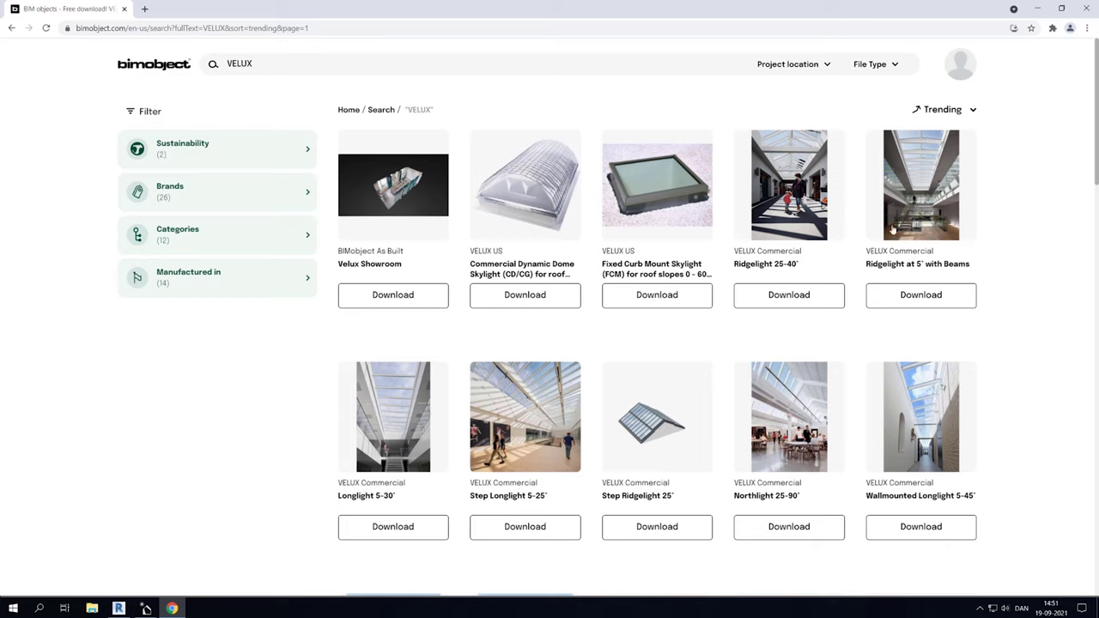
- Download the Northlight 25-90° Revit In-Roof family file, then return to the Revit model
{"action": "left_click", "coordinate": [788, 529]}
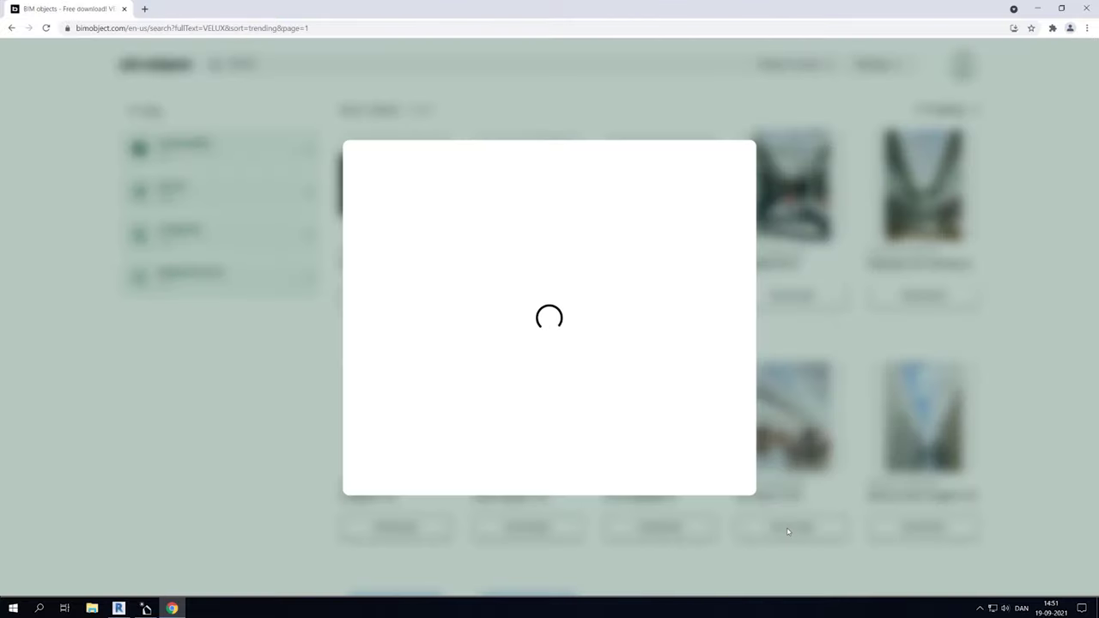
{"action": "scroll", "coordinate": [473, 369], "scroll_direction": "down", "scroll_amount": 8}
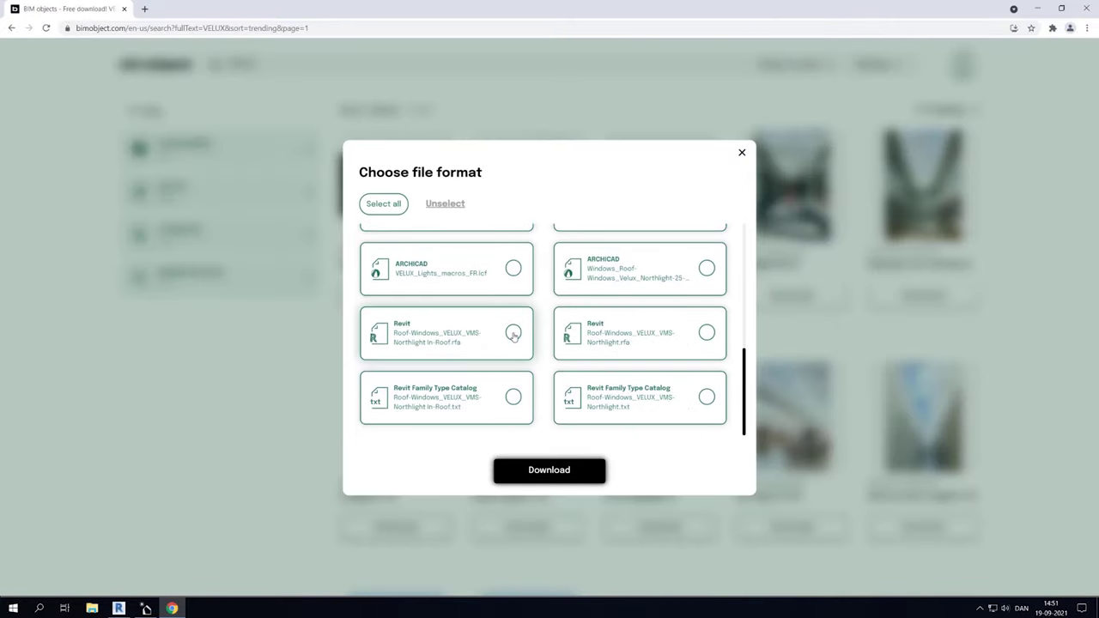
{"action": "left_click", "coordinate": [513, 334]}
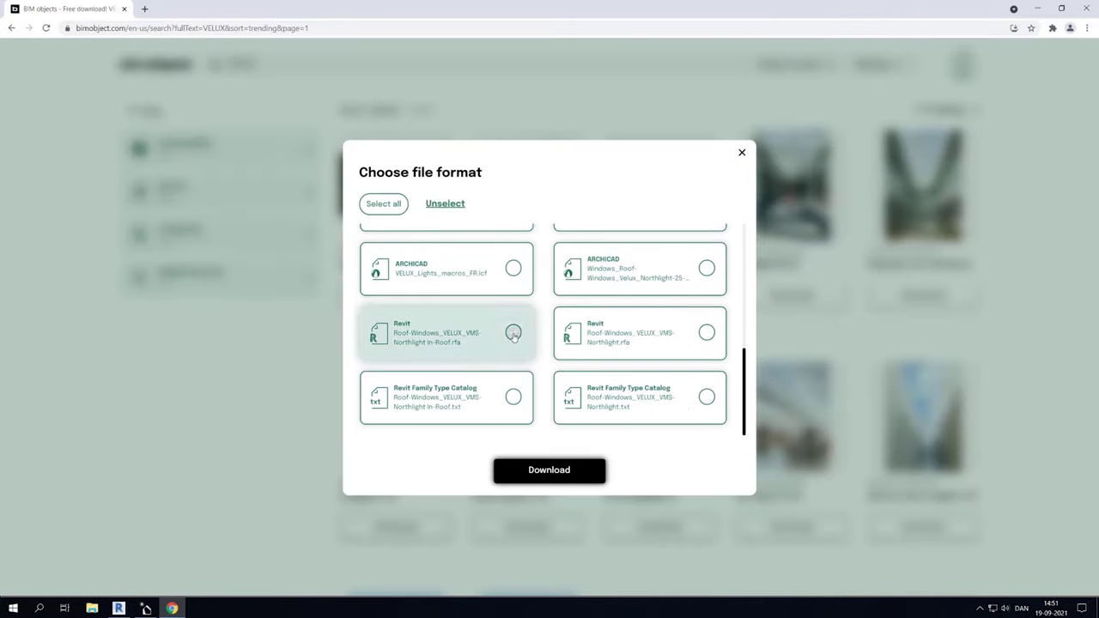
{"action": "left_click", "coordinate": [551, 471]}
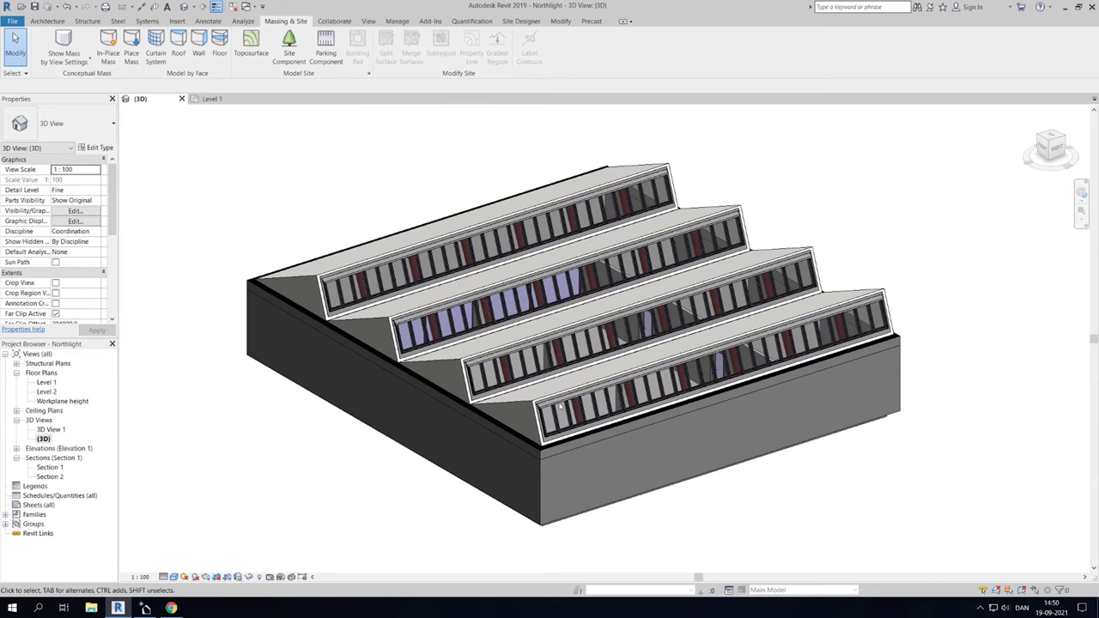
{"action": "left_click", "coordinate": [560, 408]}
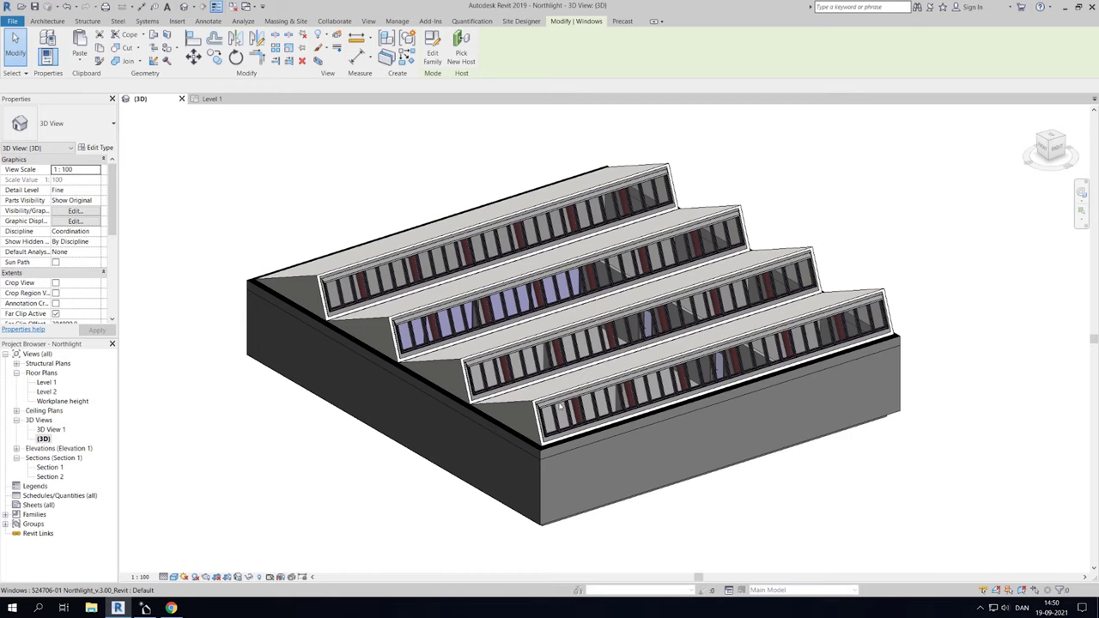
- Tick Roller Blind in the Northlight skylight's type properties, then deselect the skylights
{"action": "left_click", "coordinate": [560, 406]}
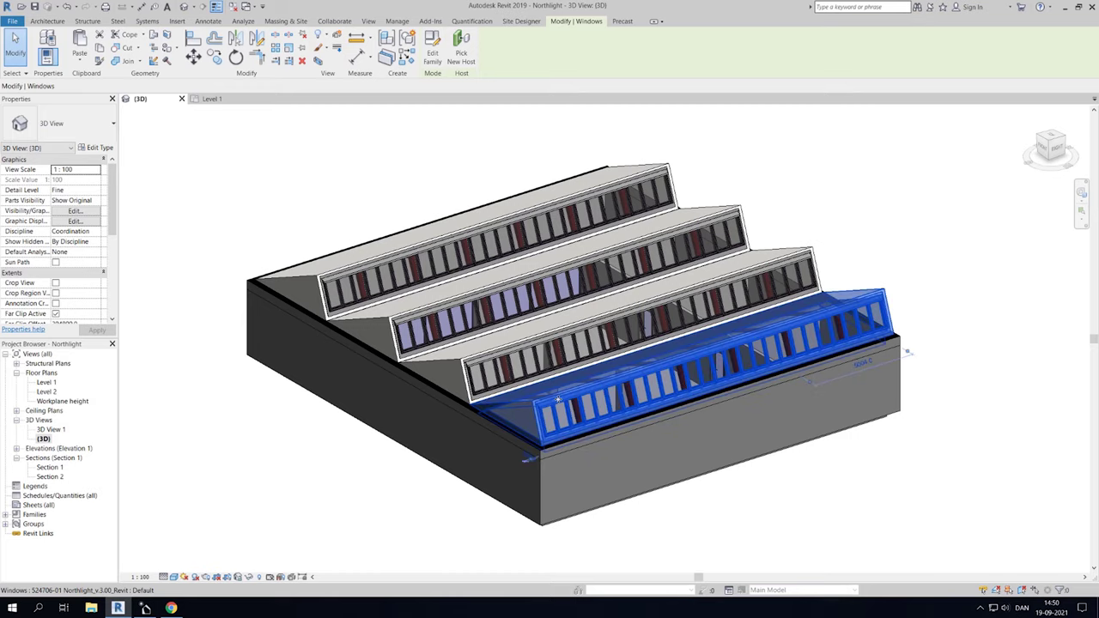
{"action": "left_click", "coordinate": [100, 148]}
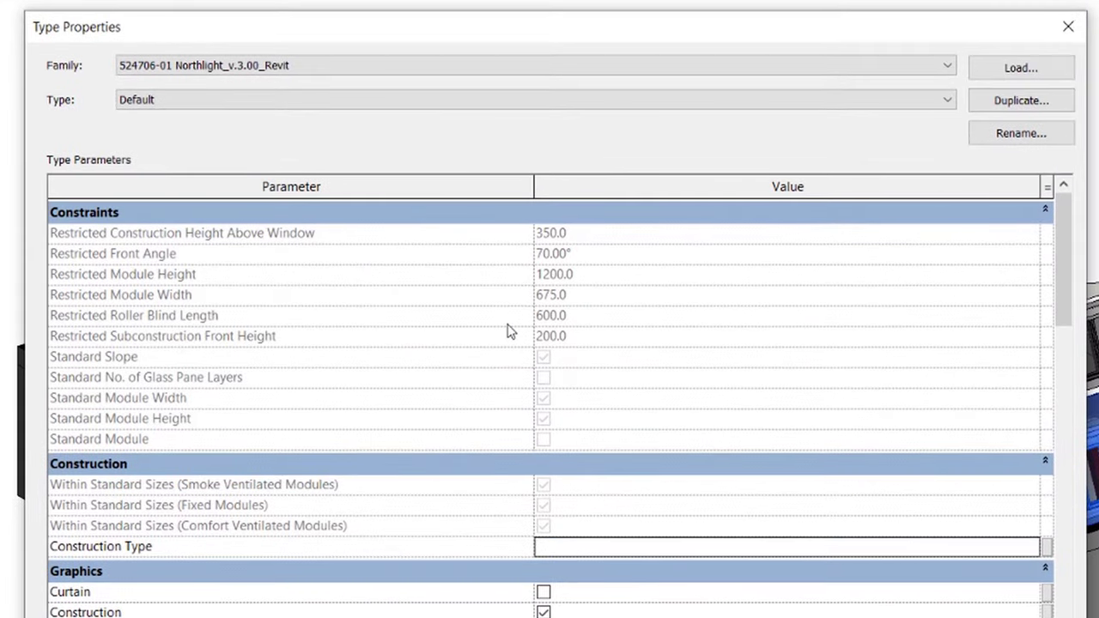
{"action": "scroll", "coordinate": [508, 329], "scroll_direction": "down", "scroll_amount": 3}
{"action": "scroll", "coordinate": [507, 330], "scroll_direction": "down", "scroll_amount": 5}
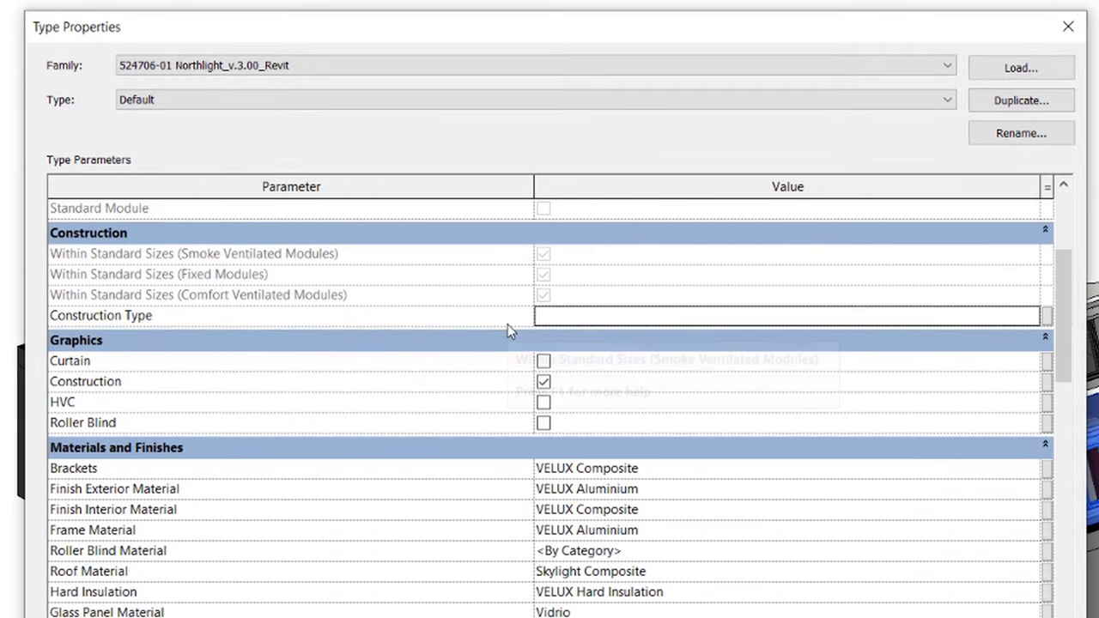
{"action": "scroll", "coordinate": [757, 452], "scroll_direction": "down", "scroll_amount": 3}
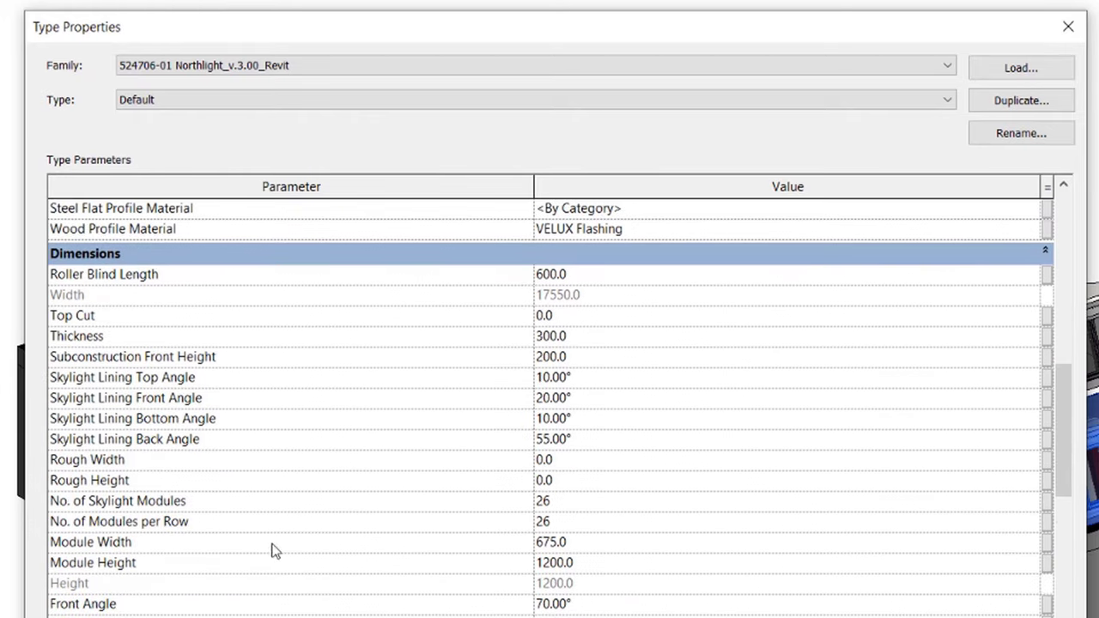
{"action": "scroll", "coordinate": [552, 533], "scroll_direction": "down", "scroll_amount": 3}
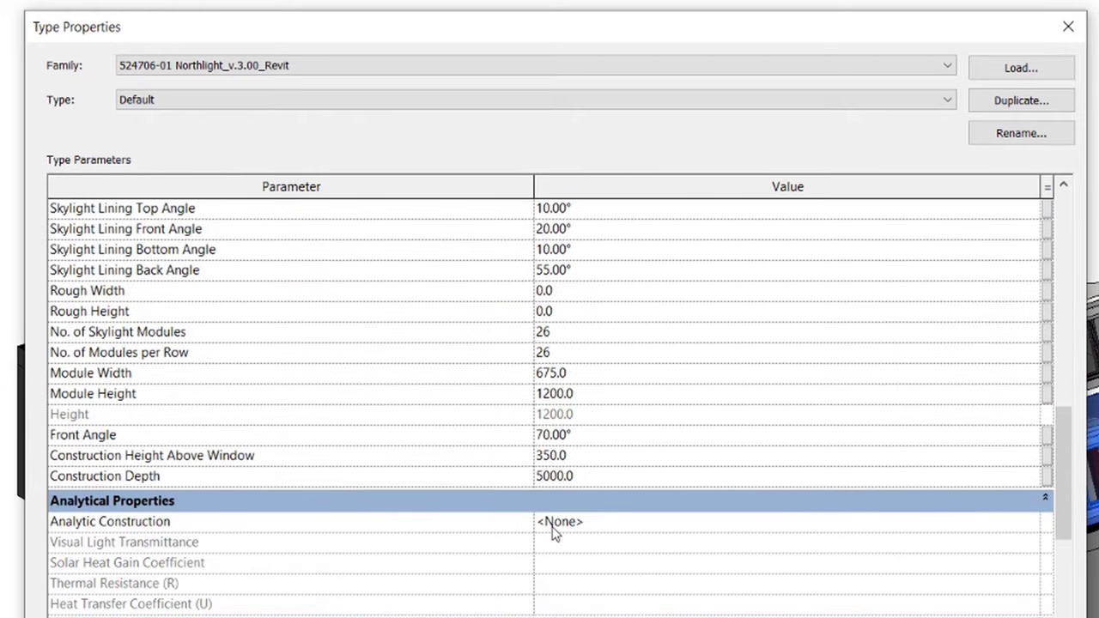
{"action": "scroll", "coordinate": [555, 530], "scroll_direction": "down", "scroll_amount": 2}
{"action": "left_click_drag", "start_coordinate": [1070, 524], "coordinate": [1047, 456]}
{"action": "scroll", "coordinate": [969, 386], "scroll_direction": "up", "scroll_amount": 8}
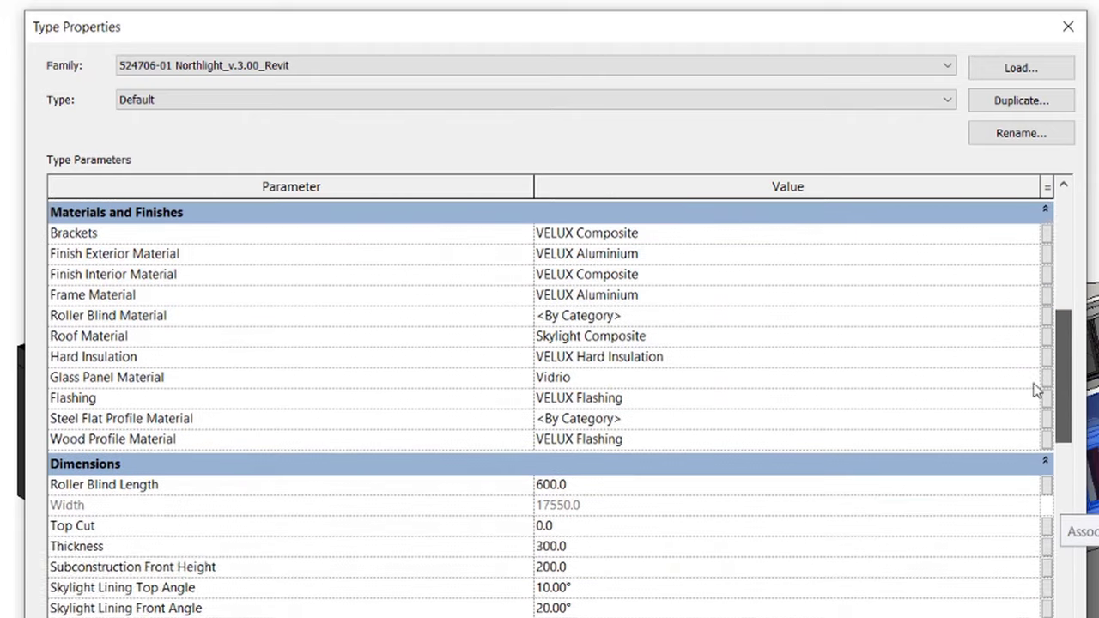
{"action": "left_click", "coordinate": [544, 399]}
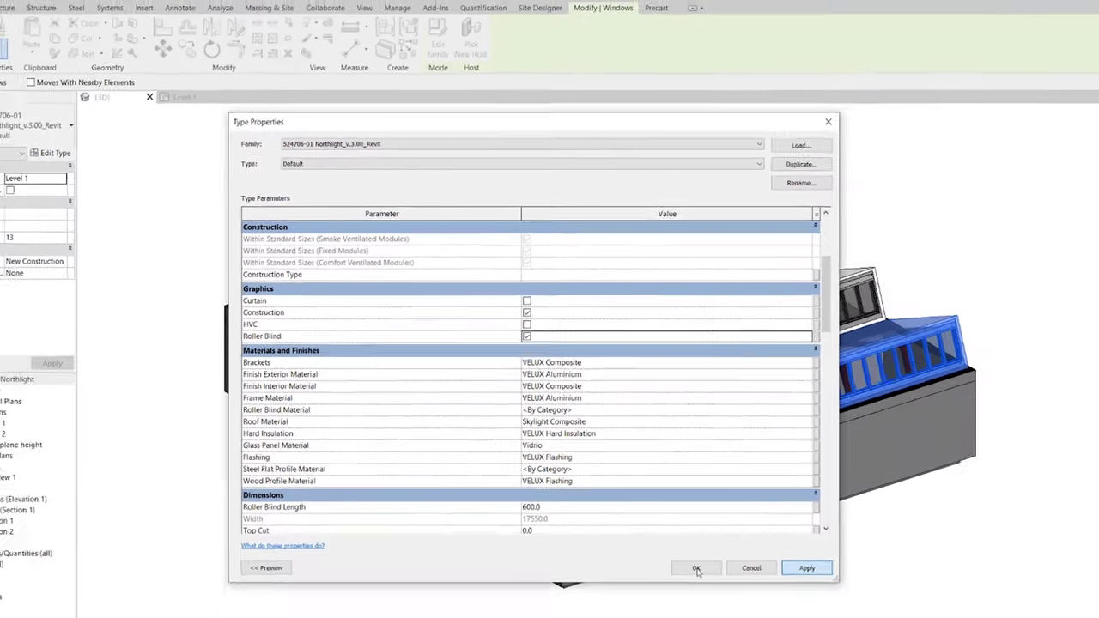
{"action": "left_click", "coordinate": [696, 568]}
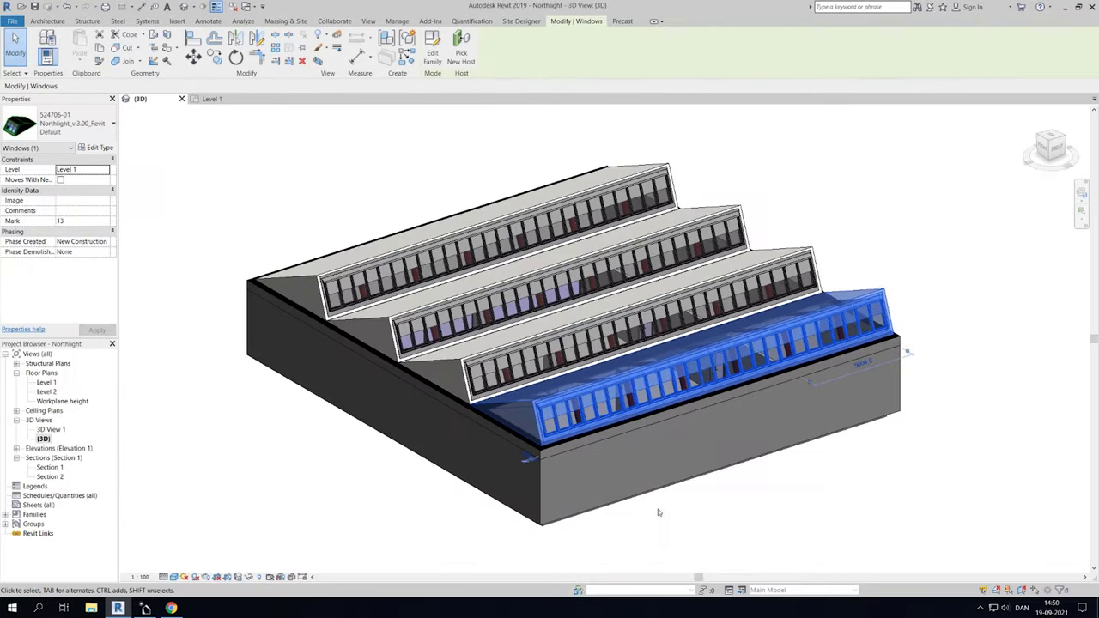
{"action": "left_click", "coordinate": [659, 513]}
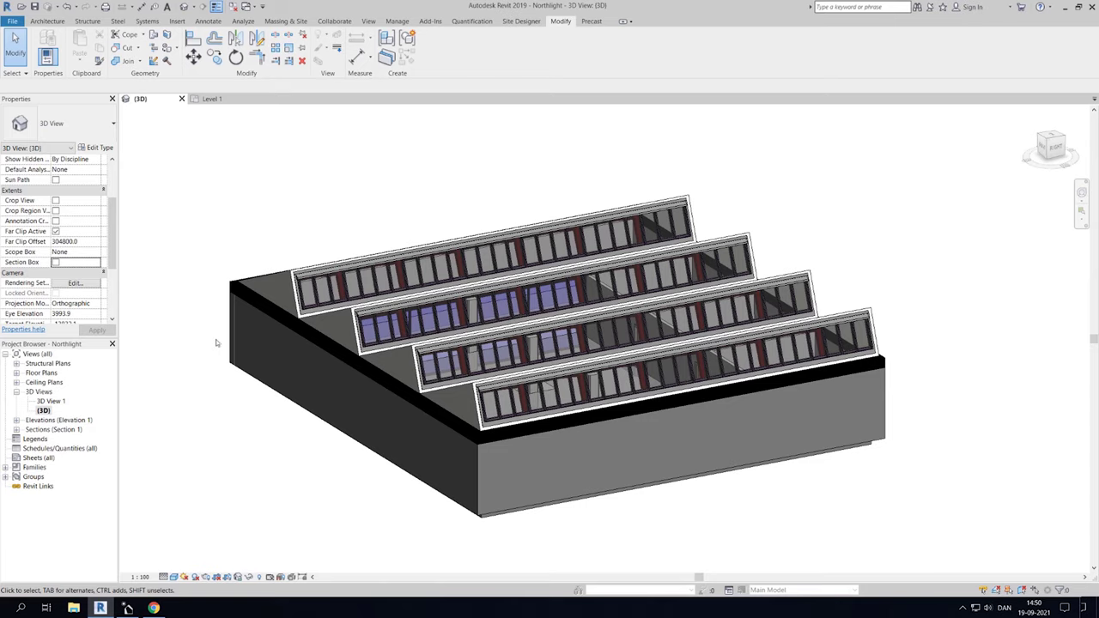
- Start a DWG export of the (3D) view through File > Export > CAD Formats
{"action": "left_click", "coordinate": [48, 414]}
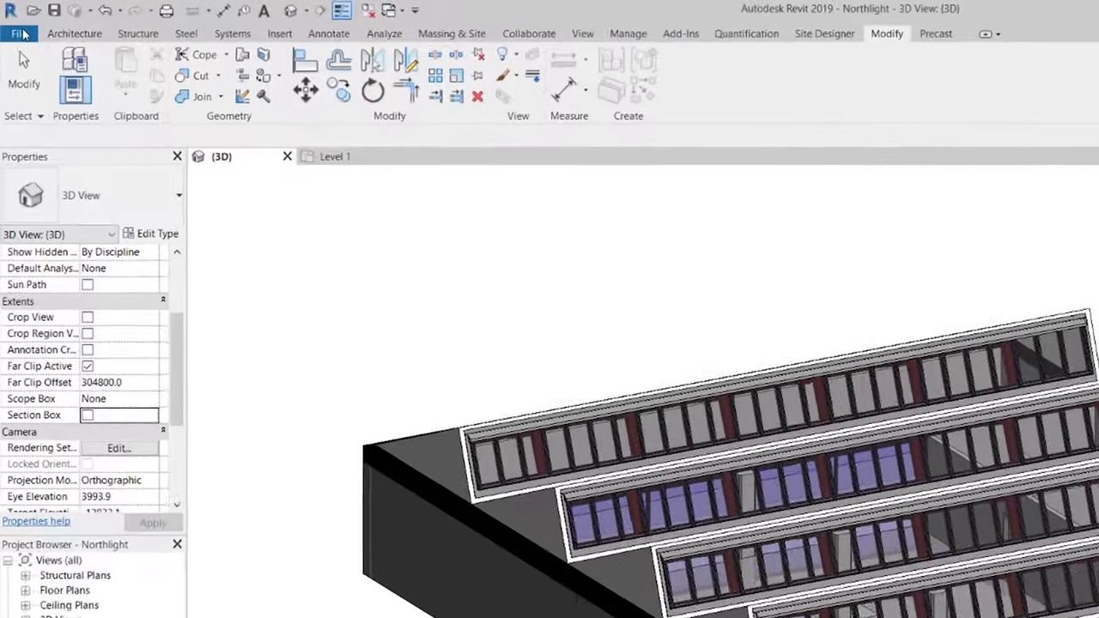
{"action": "left_click", "coordinate": [12, 21]}
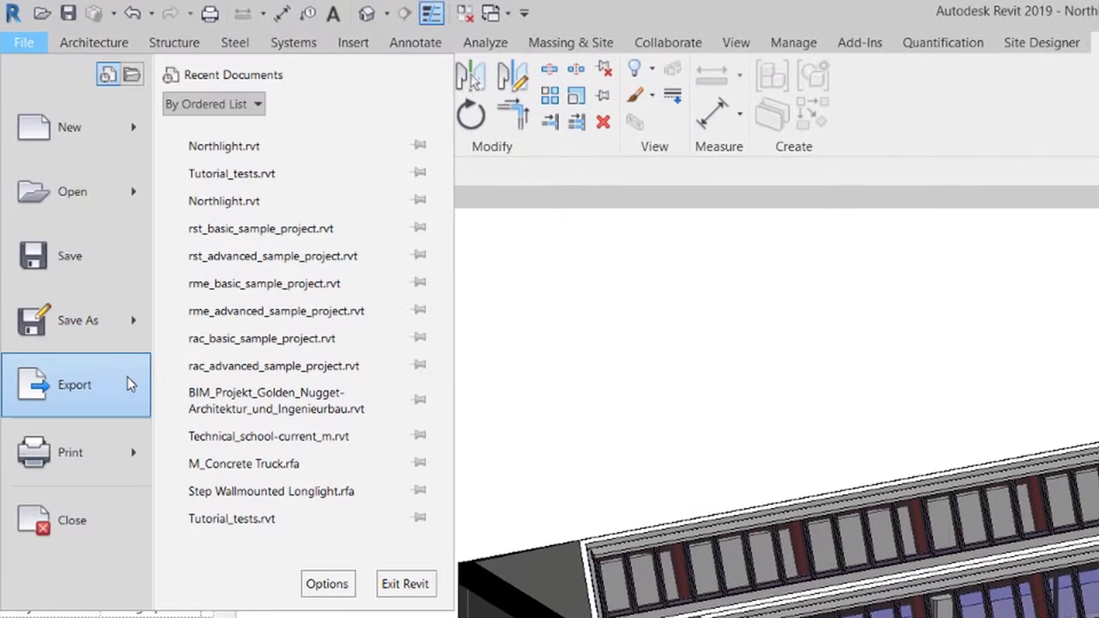
{"action": "mouse_move", "coordinate": [129, 388]}
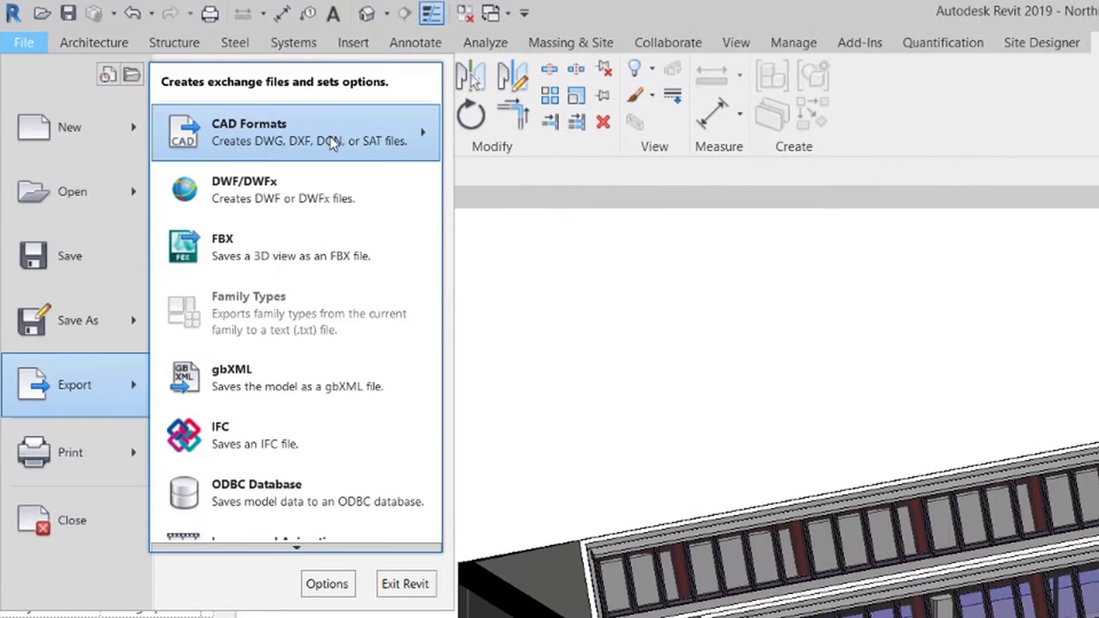
{"action": "mouse_move", "coordinate": [334, 140]}
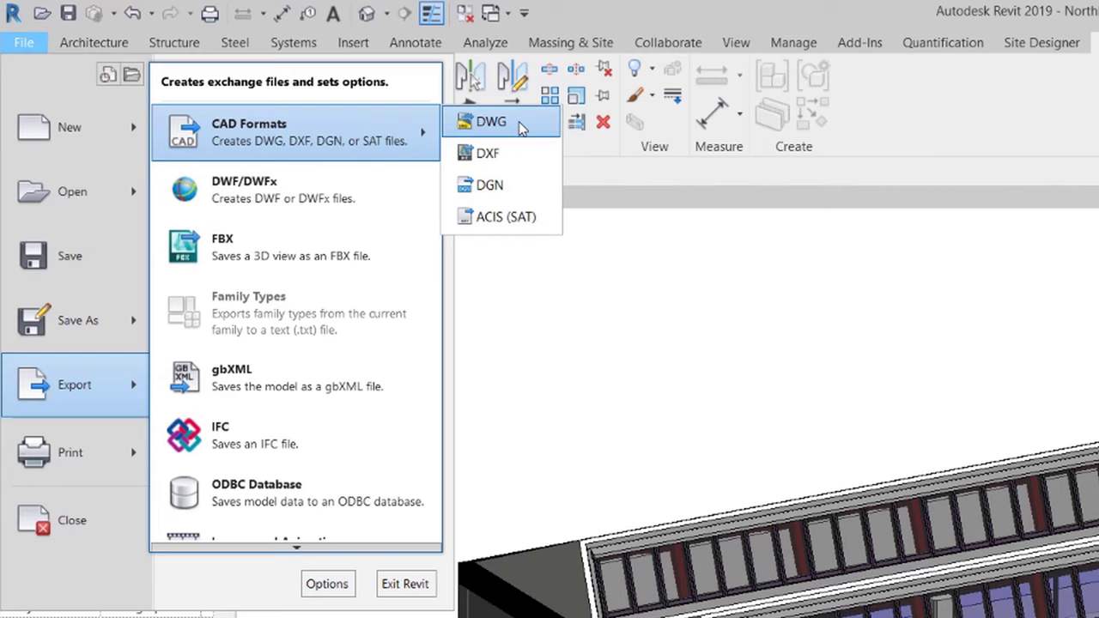
{"action": "left_click", "coordinate": [521, 127]}
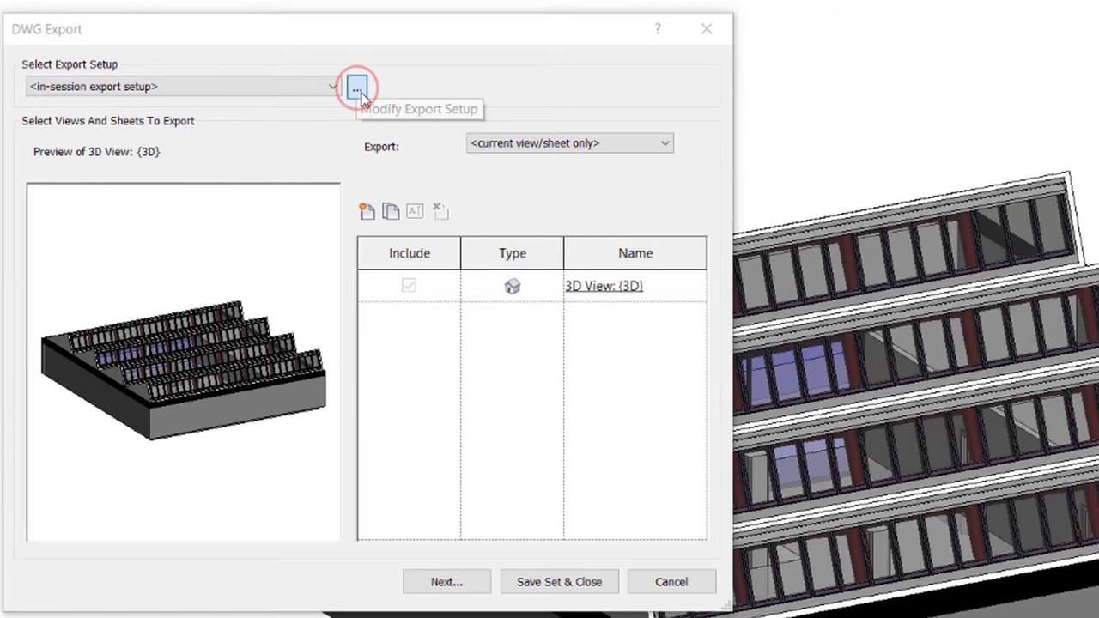
- Open the export setup, keeping properties BYLAYER with new override layers, and check layer standards
{"action": "left_click", "coordinate": [356, 89]}
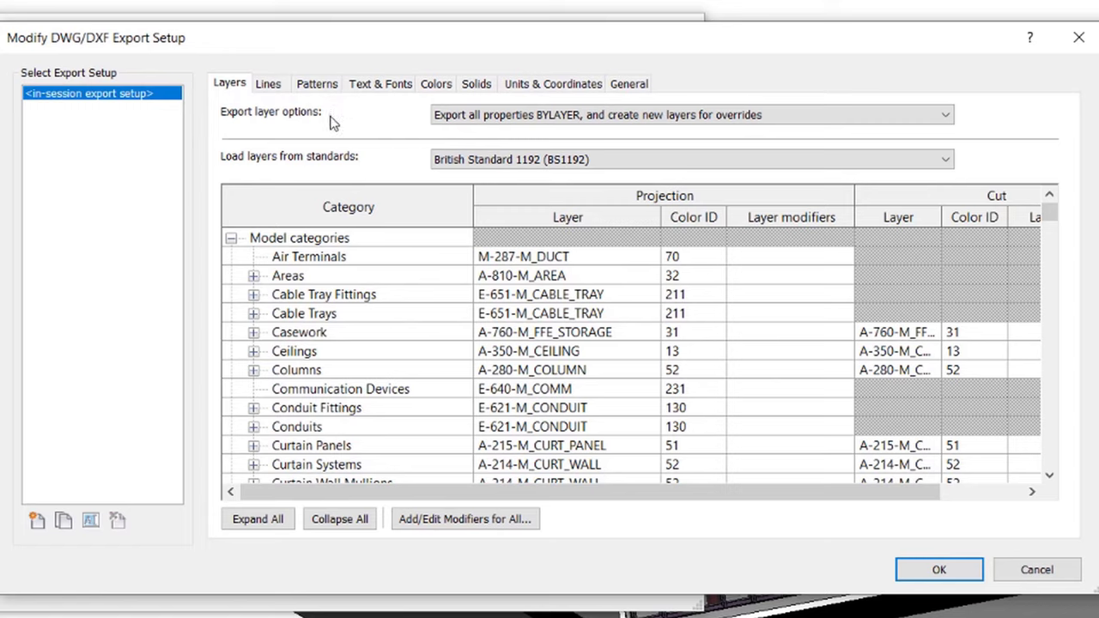
{"action": "left_click", "coordinate": [437, 119]}
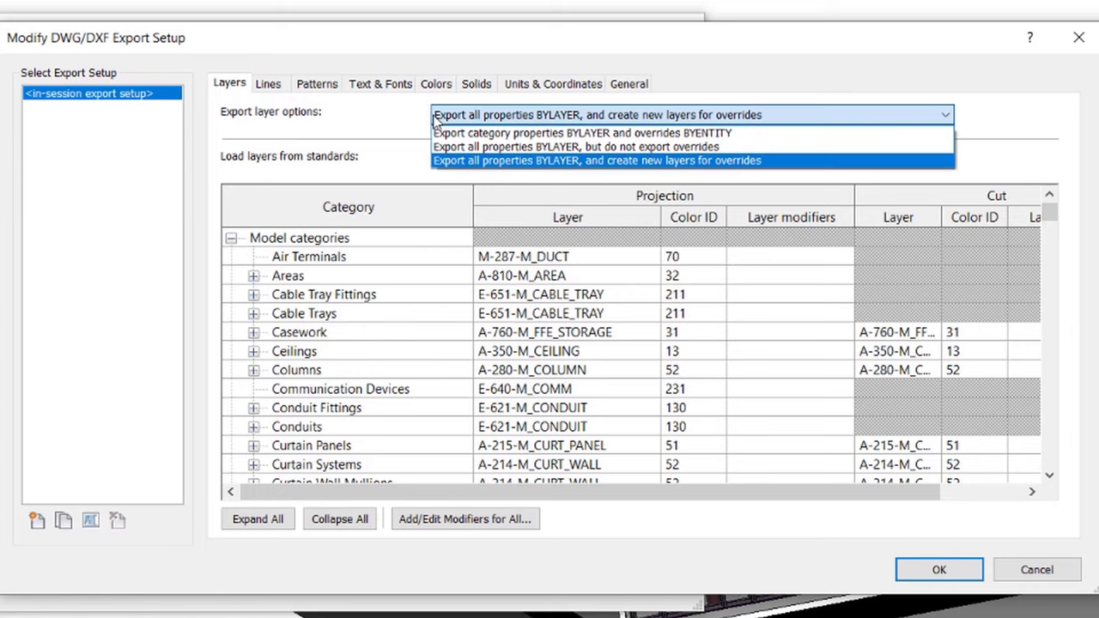
{"action": "left_click", "coordinate": [466, 162]}
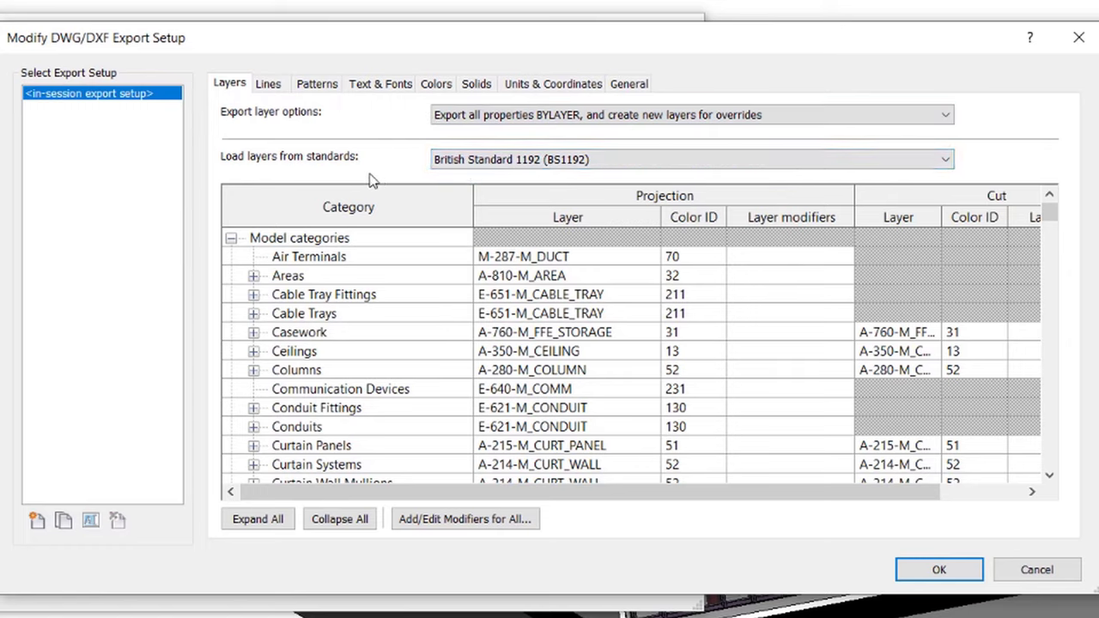
{"action": "left_click", "coordinate": [436, 164]}
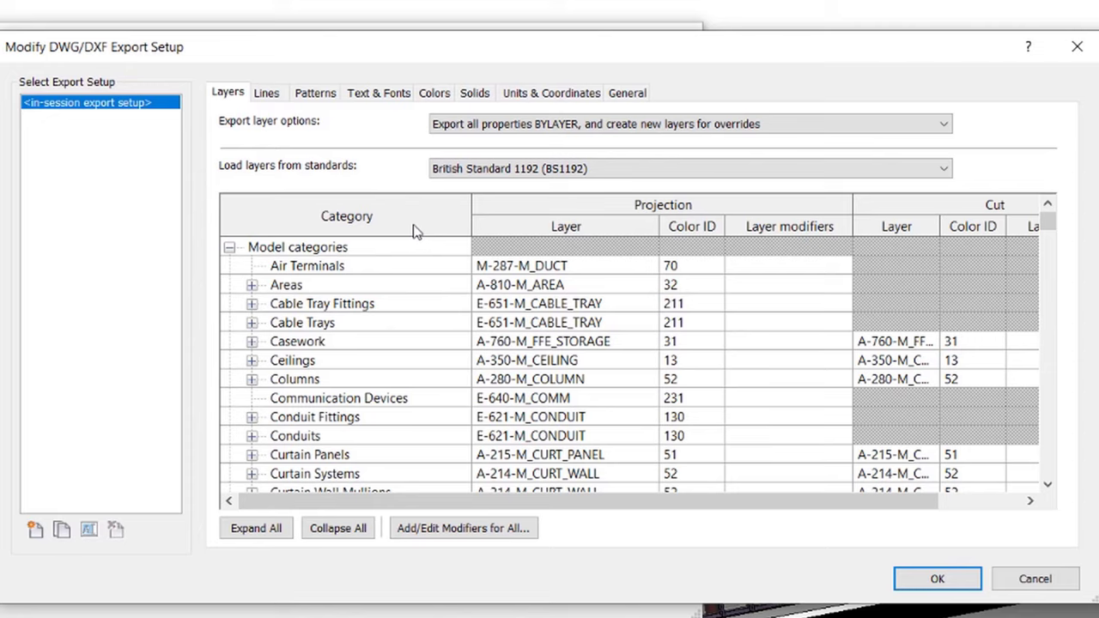
- Expand the Mass category and set its export layer to w_zone
{"action": "left_click", "coordinate": [369, 249]}
{"action": "scroll", "coordinate": [315, 331], "scroll_direction": "down", "scroll_amount": 2}
{"action": "scroll", "coordinate": [315, 330], "scroll_direction": "down", "scroll_amount": 8}
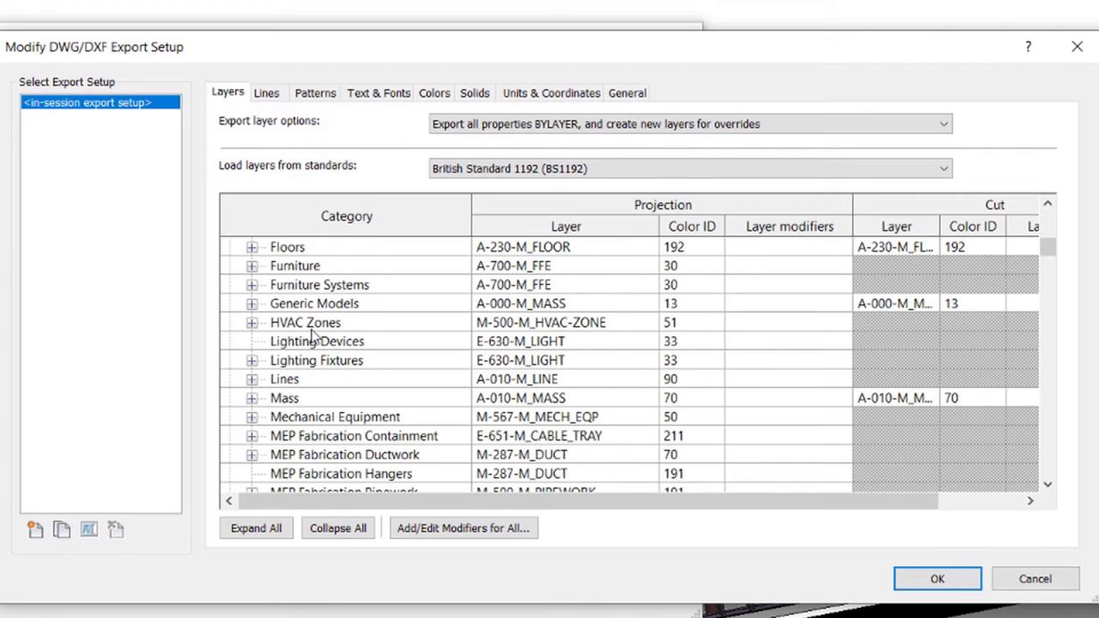
{"action": "left_click", "coordinate": [253, 400]}
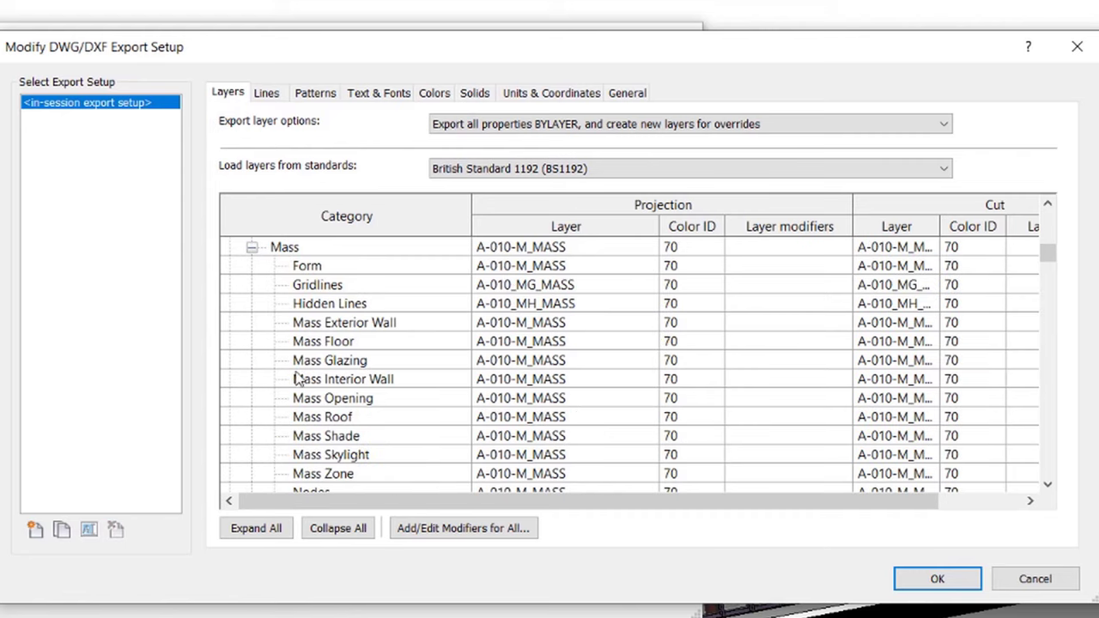
{"action": "left_click", "coordinate": [510, 249]}
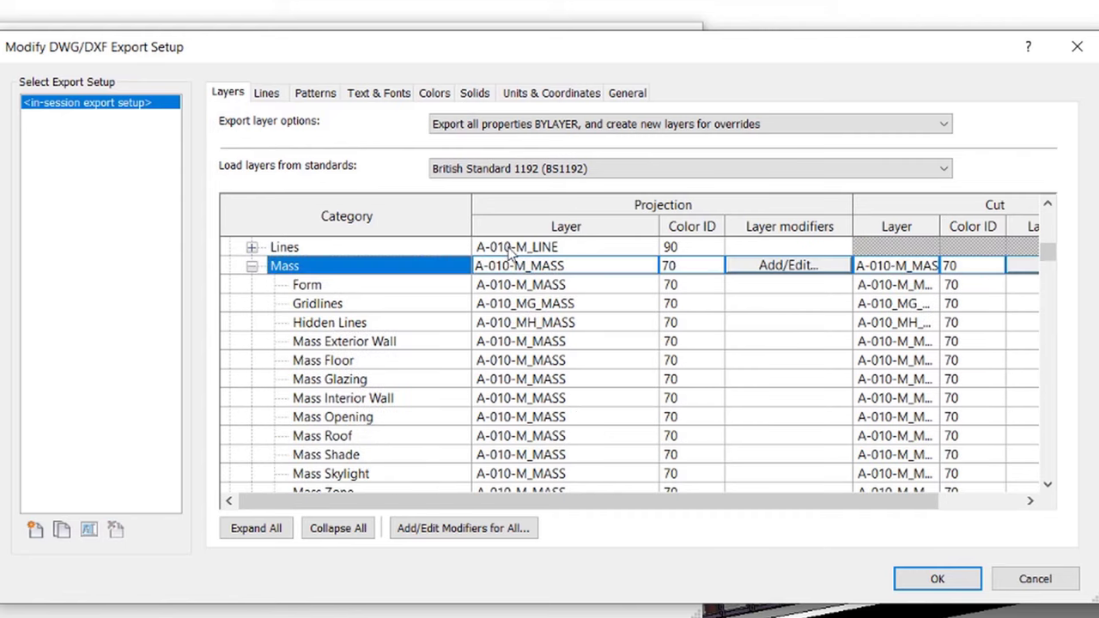
{"action": "left_click", "coordinate": [524, 268]}
{"action": "left_click_drag", "start_coordinate": [574, 268], "coordinate": [475, 271]}
{"action": "type", "text": "w_zone"}
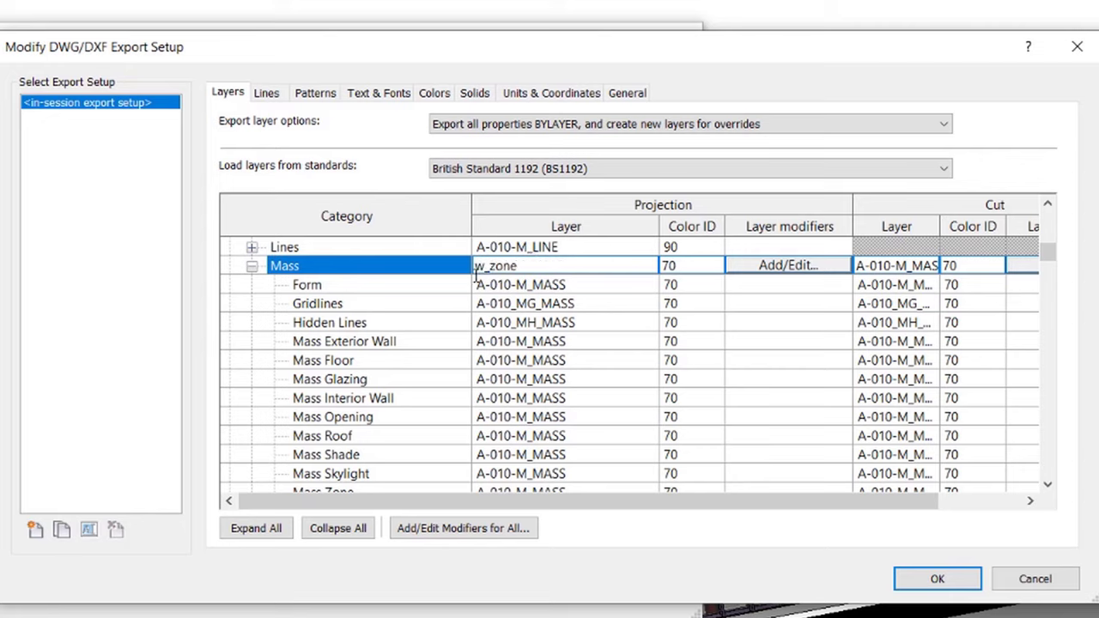
- Set the Form subcategory's layer to w_zone as well and collapse Mass
{"action": "left_click", "coordinate": [479, 285]}
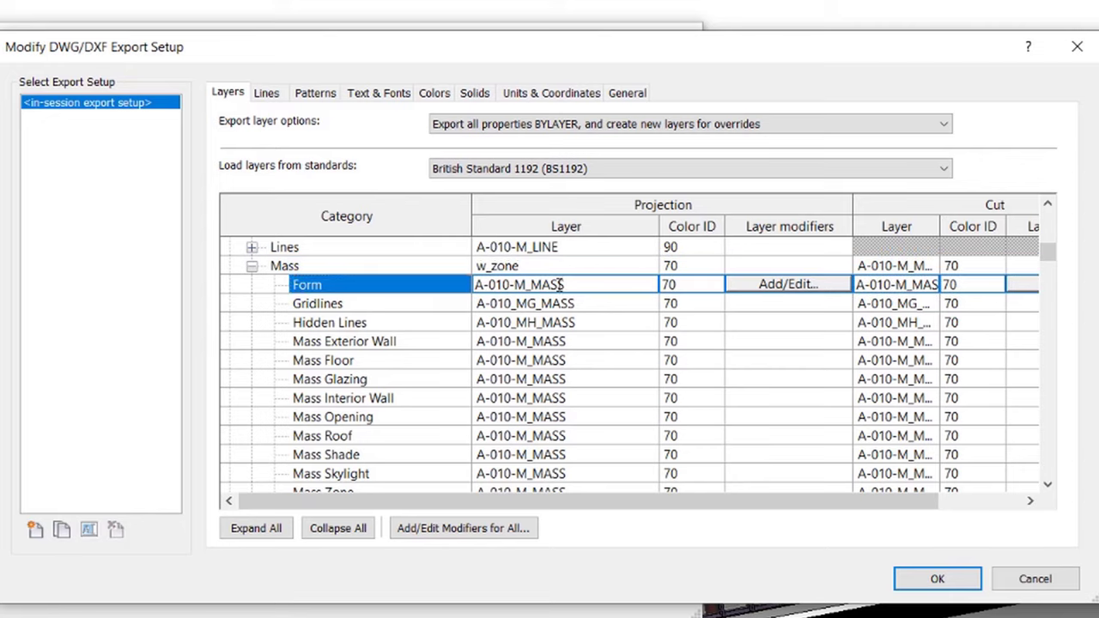
{"action": "left_click_drag", "start_coordinate": [569, 286], "coordinate": [479, 289]}
{"action": "type", "text": "w_zone"}
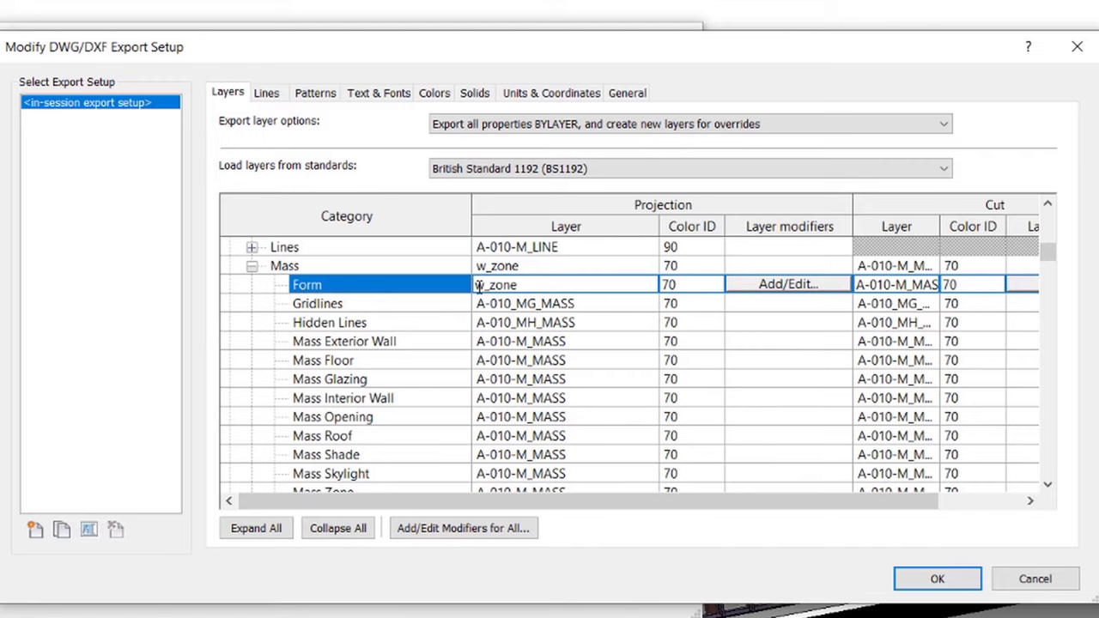
{"action": "left_click", "coordinate": [251, 266]}
{"action": "scroll", "coordinate": [275, 309], "scroll_direction": "up", "scroll_amount": 2}
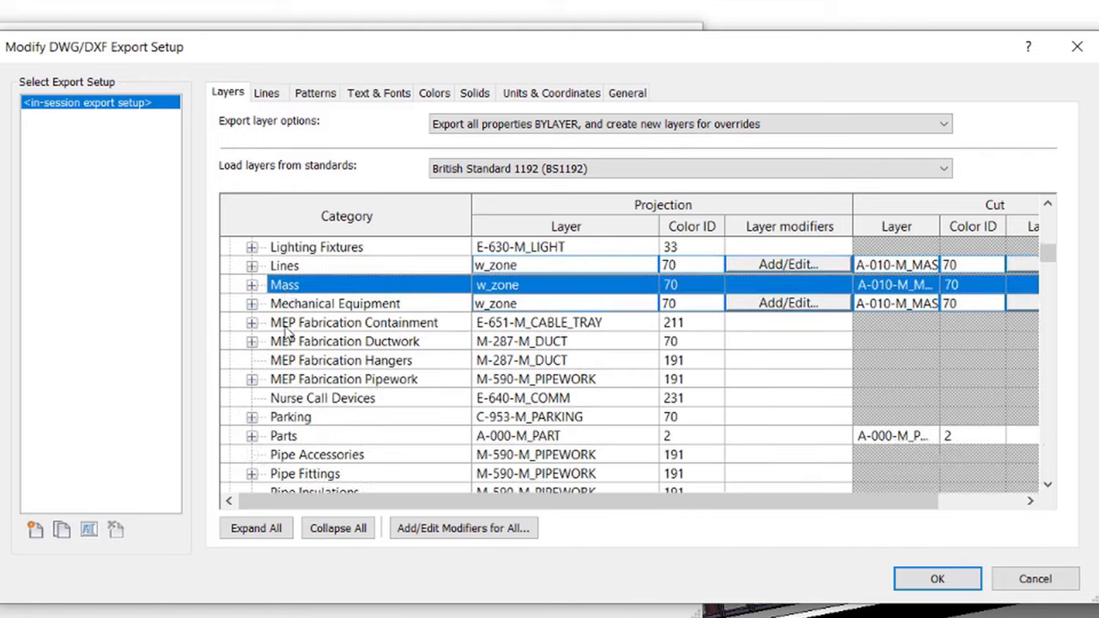
{"action": "scroll", "coordinate": [286, 334], "scroll_direction": "up", "scroll_amount": 2}
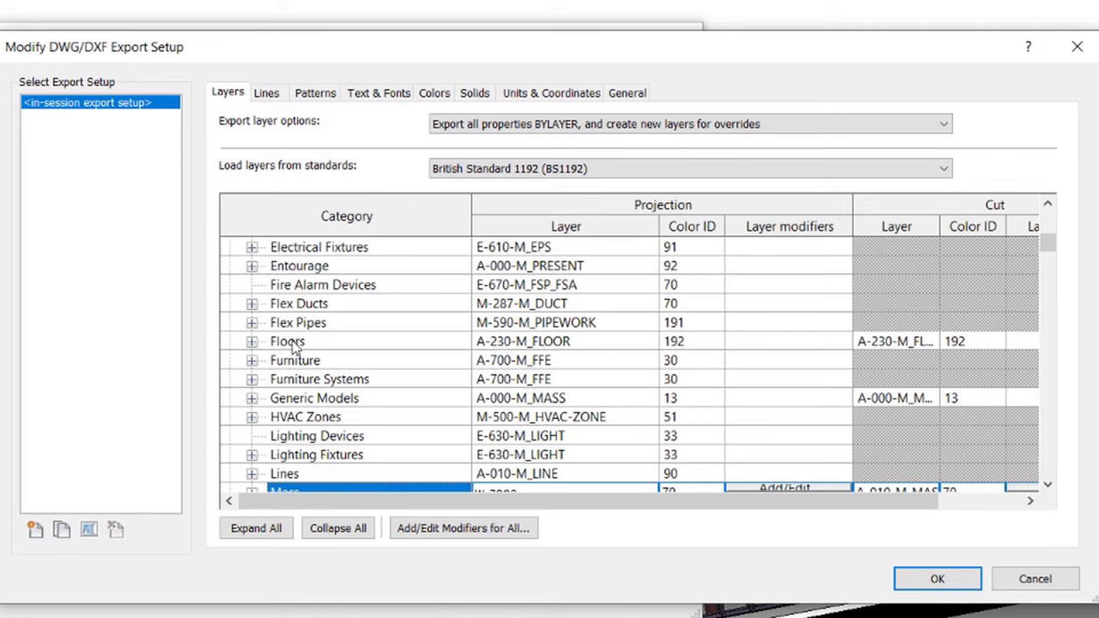
{"action": "left_click", "coordinate": [268, 344]}
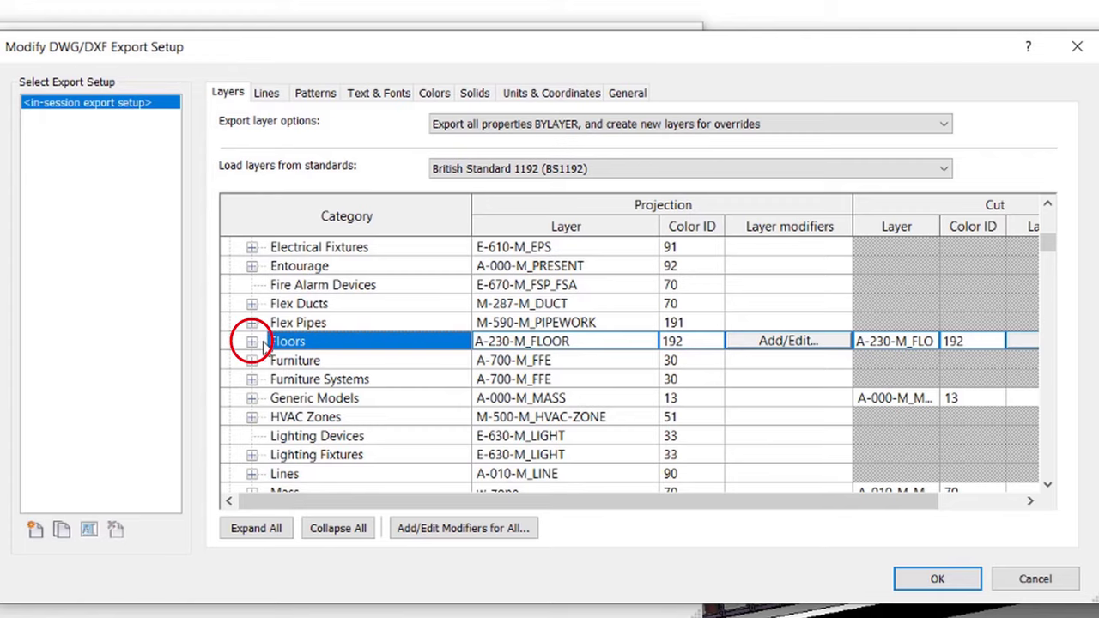
- Put Floors and its Finish 1 and Finish 2 subcategories on layer Floor, then confirm
{"action": "left_click", "coordinate": [253, 342]}
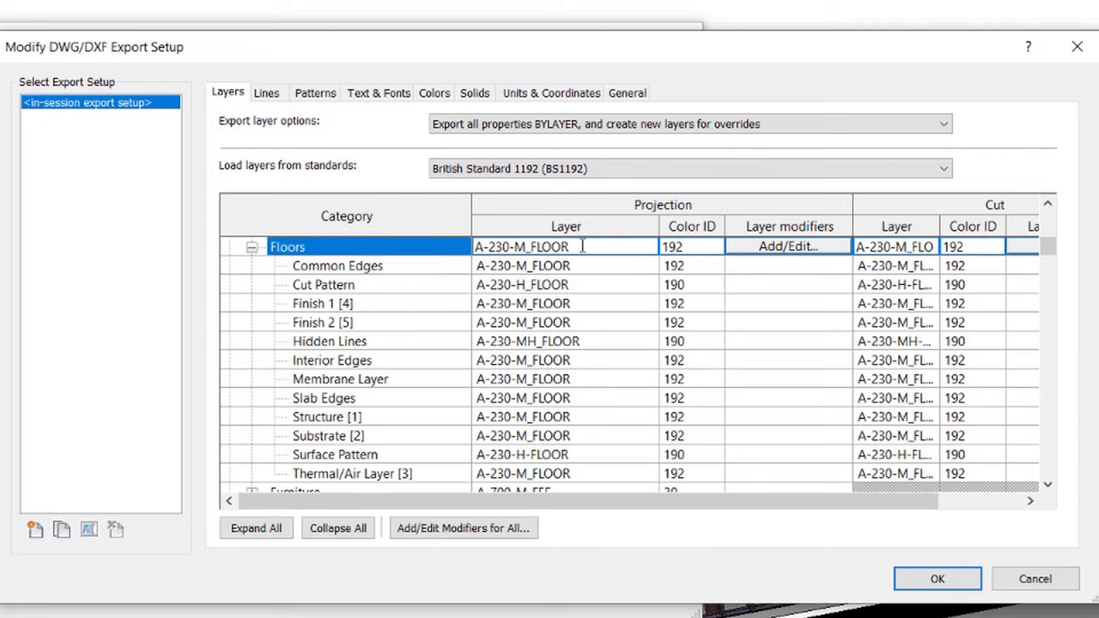
{"action": "left_click_drag", "start_coordinate": [582, 247], "coordinate": [468, 263]}
{"action": "type", "text": "Flo"}
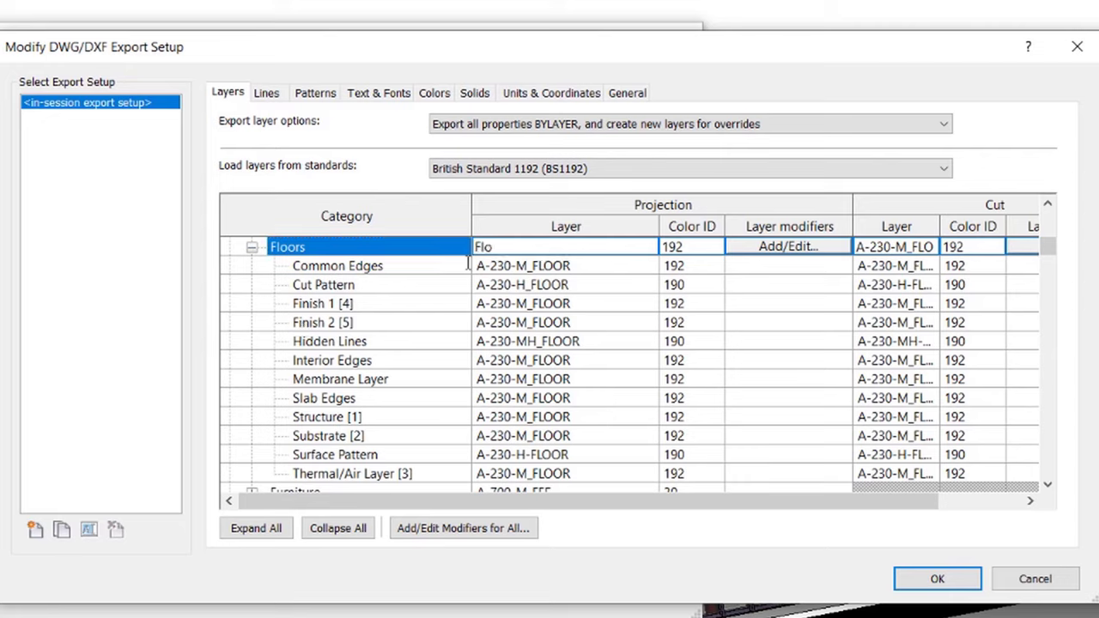
{"action": "type", "text": "or"}
{"action": "left_click", "coordinate": [517, 305]}
{"action": "left_click", "coordinate": [517, 306]}
{"action": "left_click_drag", "start_coordinate": [577, 304], "coordinate": [474, 314]}
{"action": "type", "text": "Floor"}
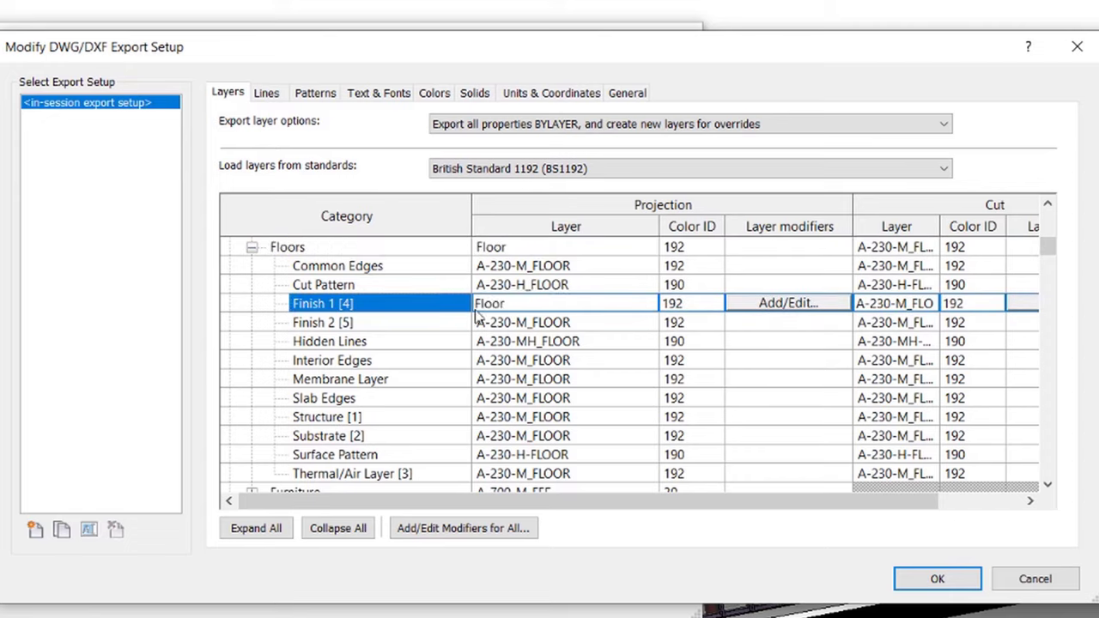
{"action": "left_click", "coordinate": [585, 324]}
{"action": "left_click", "coordinate": [583, 323]}
{"action": "type", "text": "Floor"}
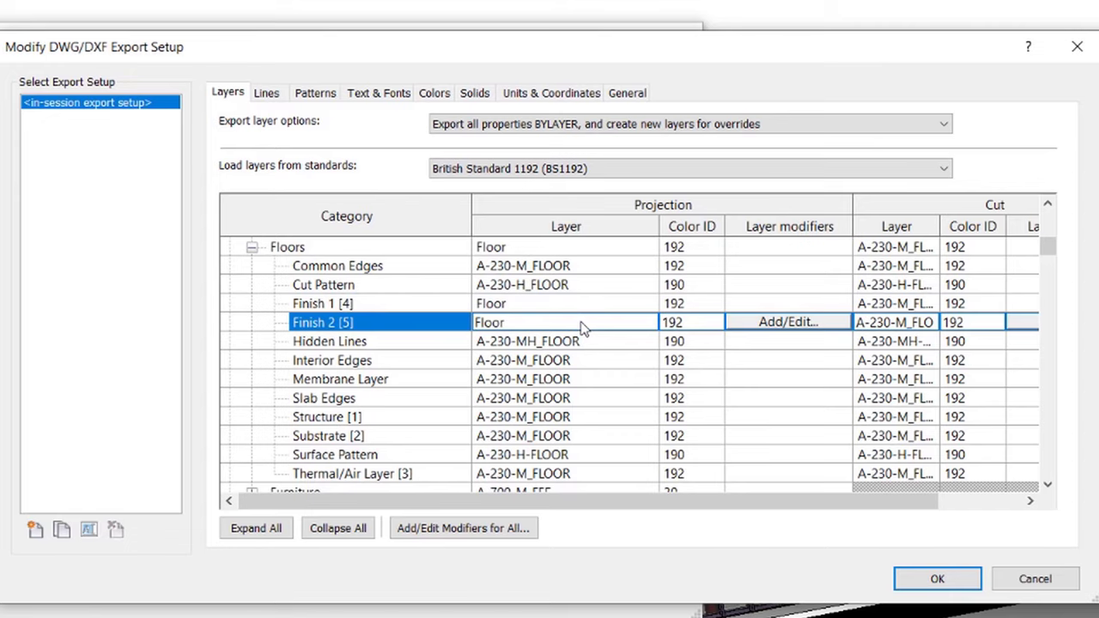
{"action": "left_click", "coordinate": [912, 579]}
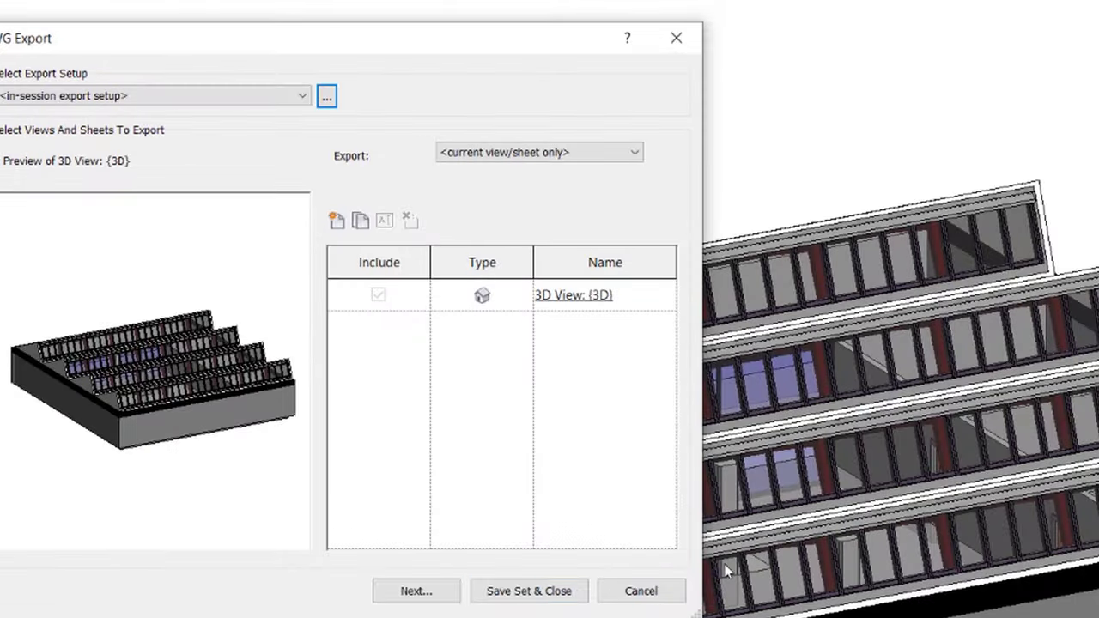
- Continue the export, then measure the imported plan (about 20.6 m) and check scale factor 0.0010
{"action": "left_click", "coordinate": [416, 591]}
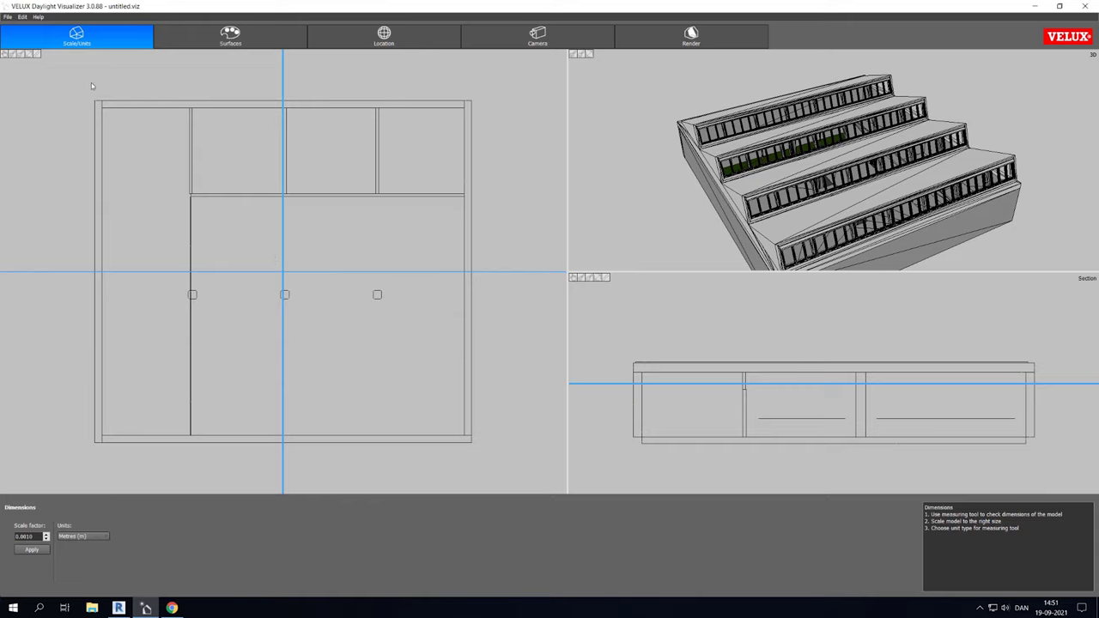
{"action": "left_click_drag", "start_coordinate": [92, 84], "coordinate": [475, 92]}
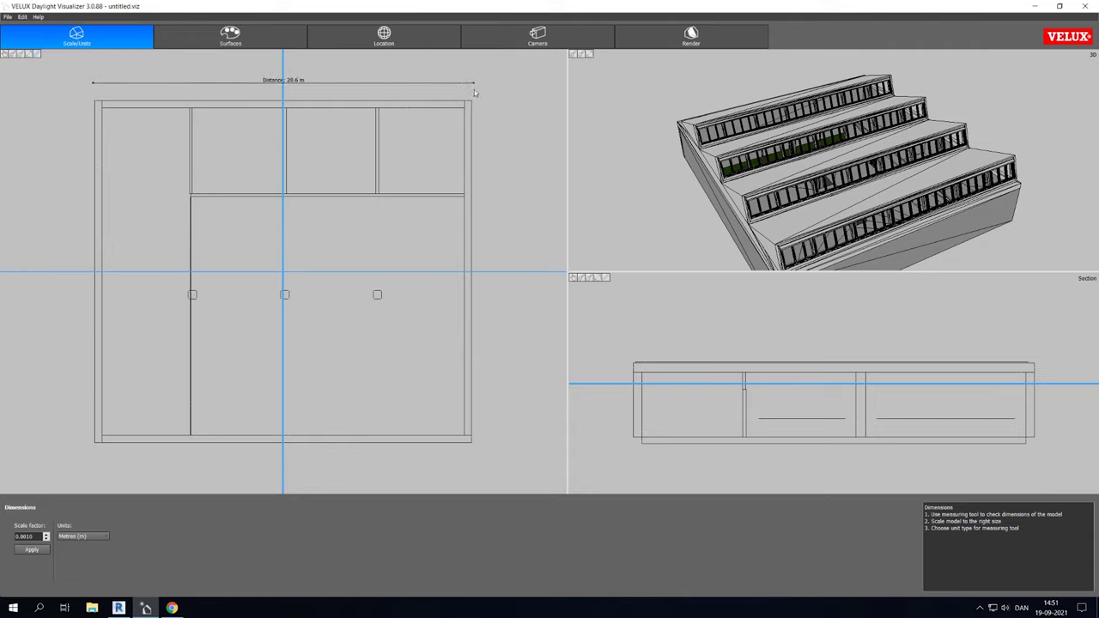
{"action": "left_click", "coordinate": [474, 89]}
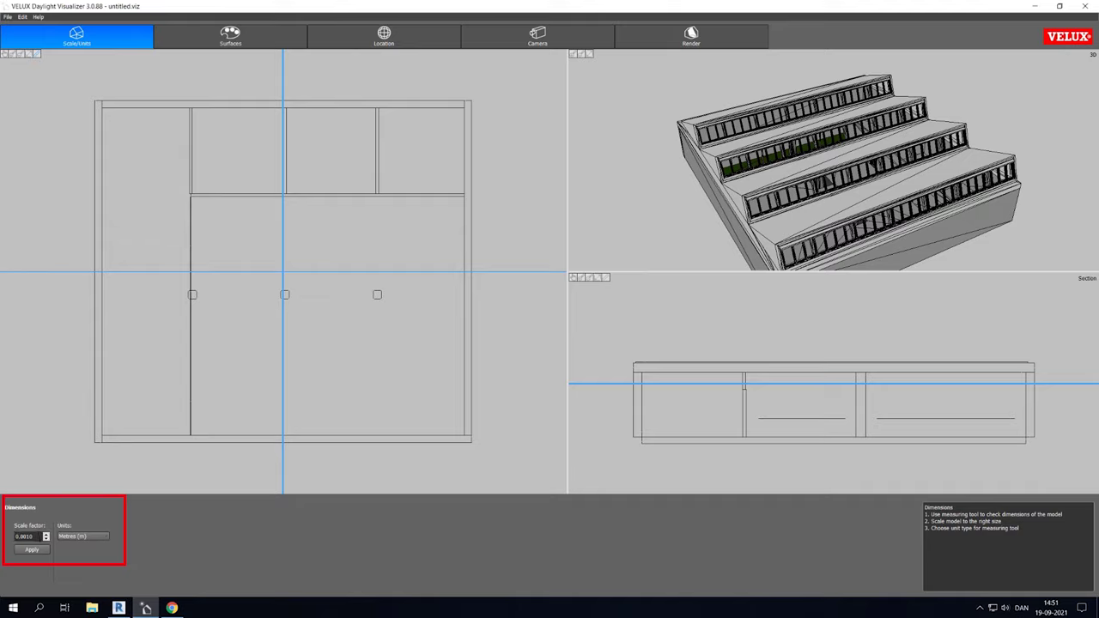
{"action": "left_click", "coordinate": [32, 536]}
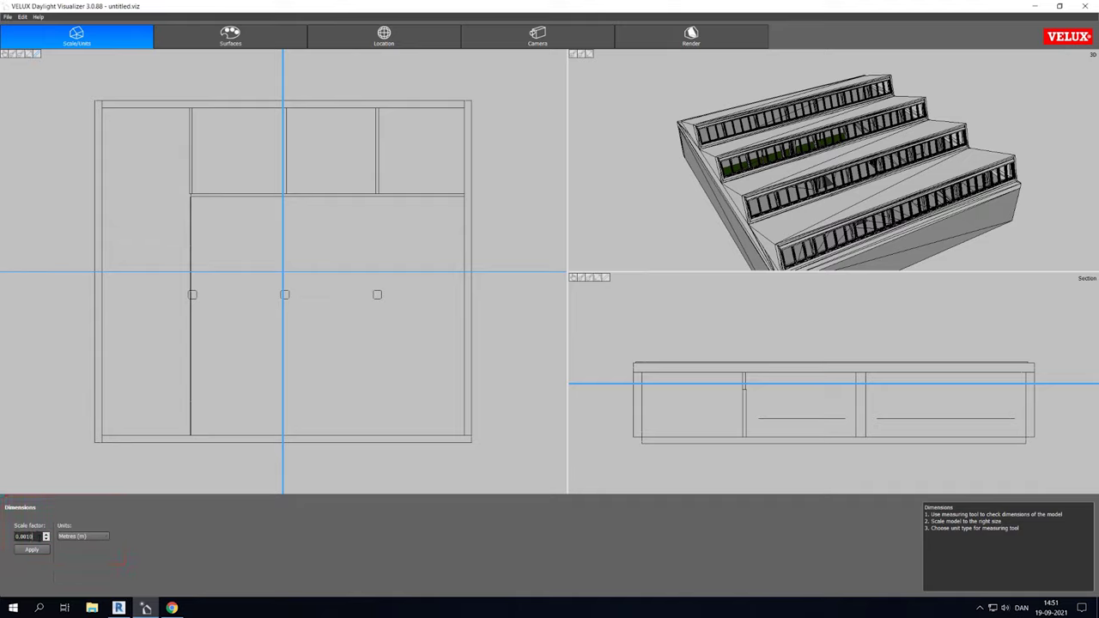
- Review the Exterior ground, Floor-1 and w_zone-1 surfaces, then select Floor-2
{"action": "left_click", "coordinate": [247, 31]}
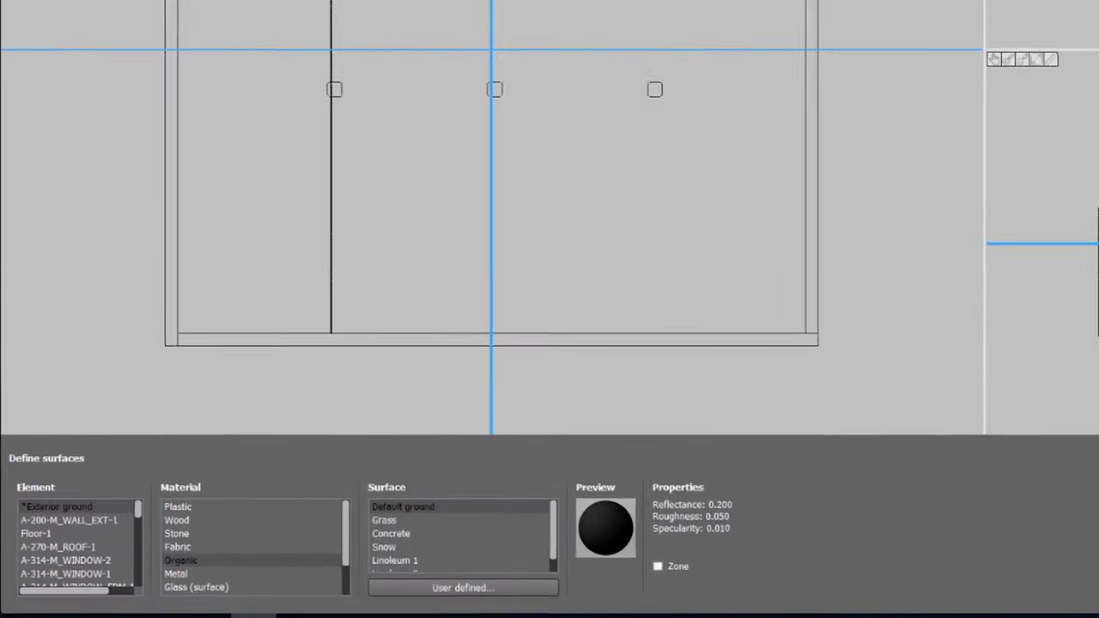
{"action": "left_click", "coordinate": [81, 531]}
{"action": "left_click", "coordinate": [60, 506]}
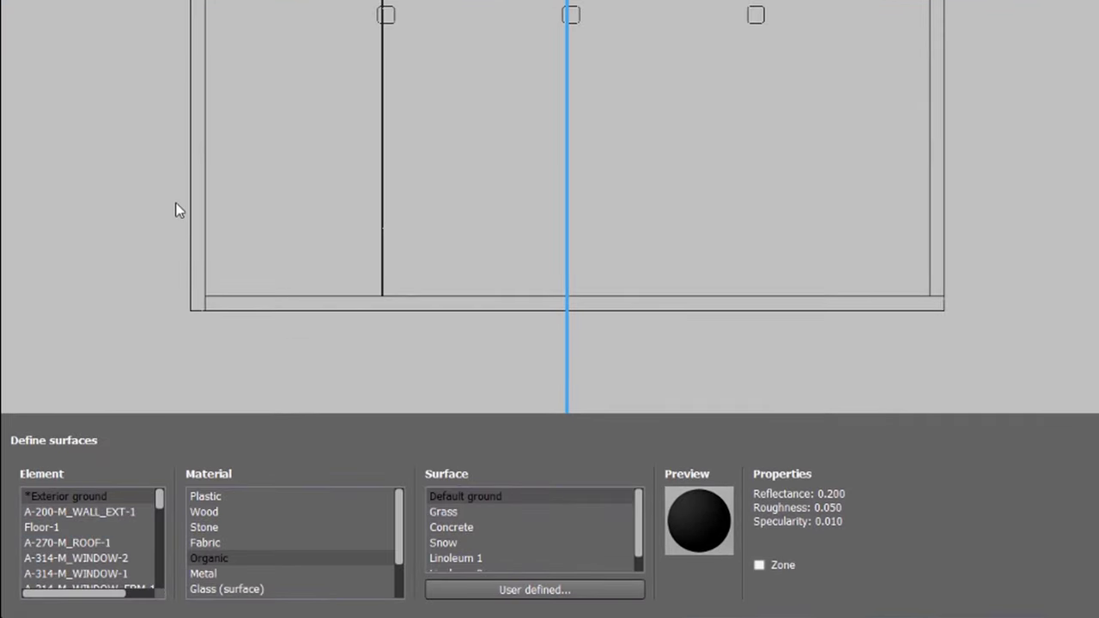
{"action": "left_click", "coordinate": [91, 531]}
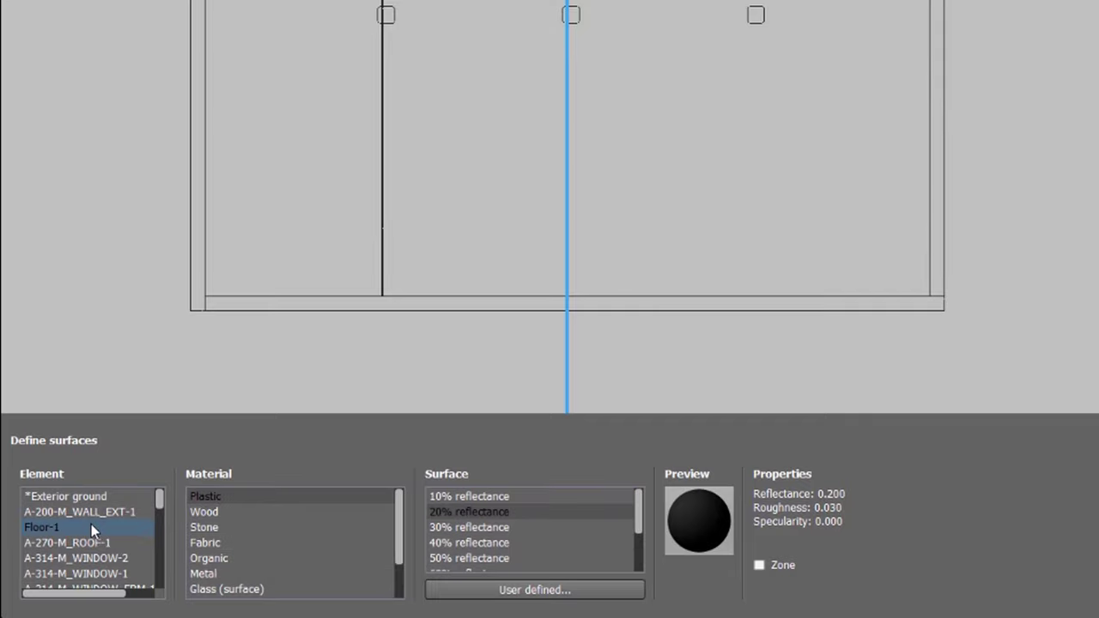
{"action": "scroll", "coordinate": [91, 529], "scroll_direction": "down", "scroll_amount": 8}
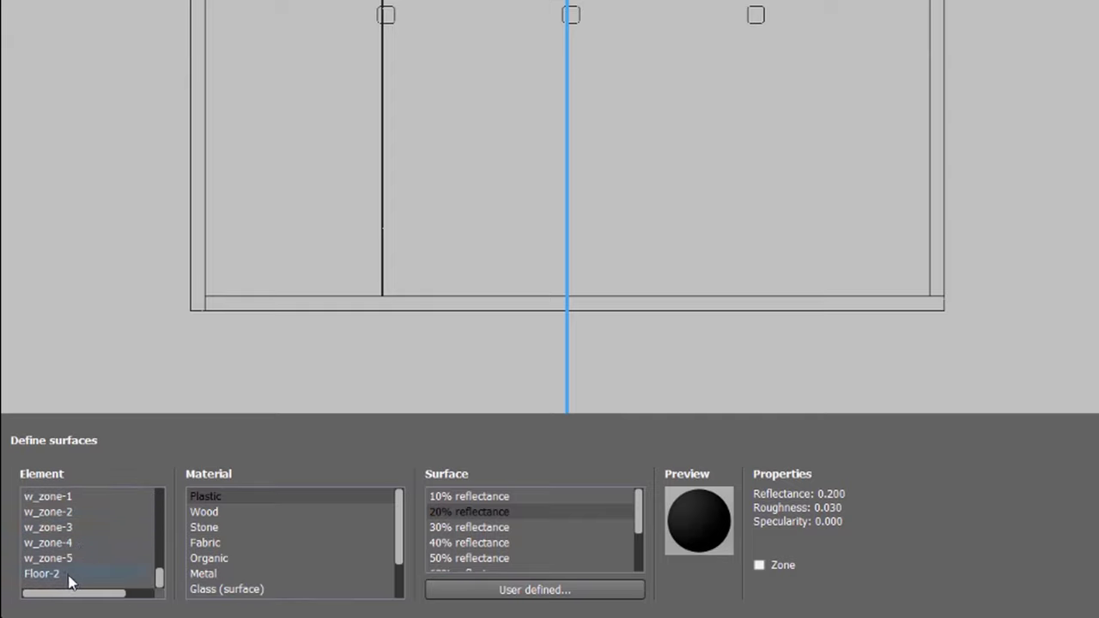
{"action": "left_click", "coordinate": [70, 574]}
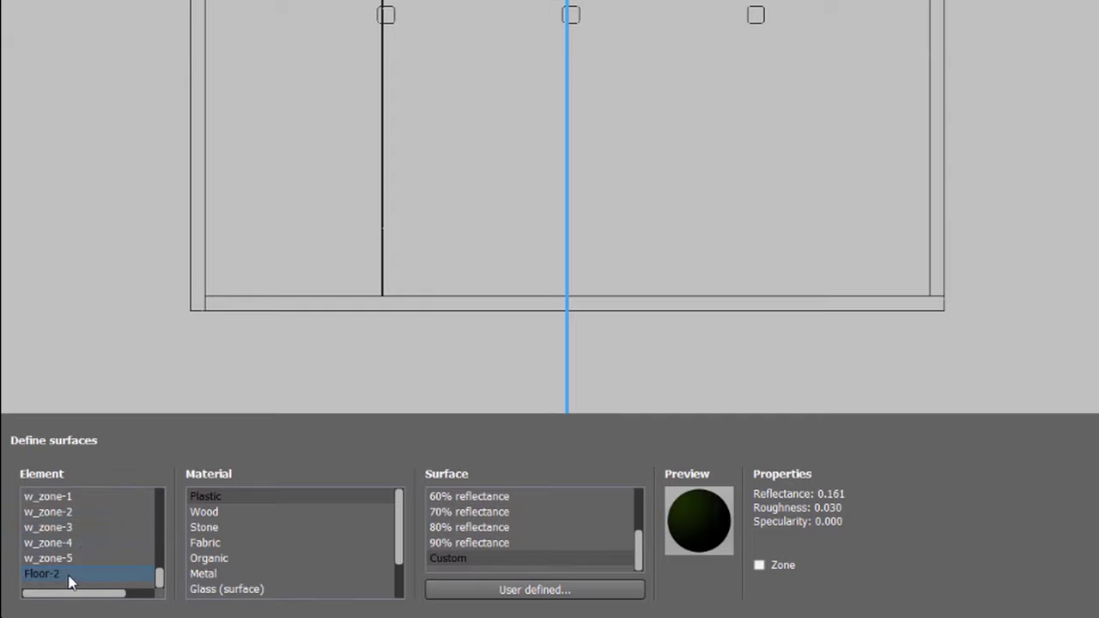
{"action": "left_click", "coordinate": [98, 502]}
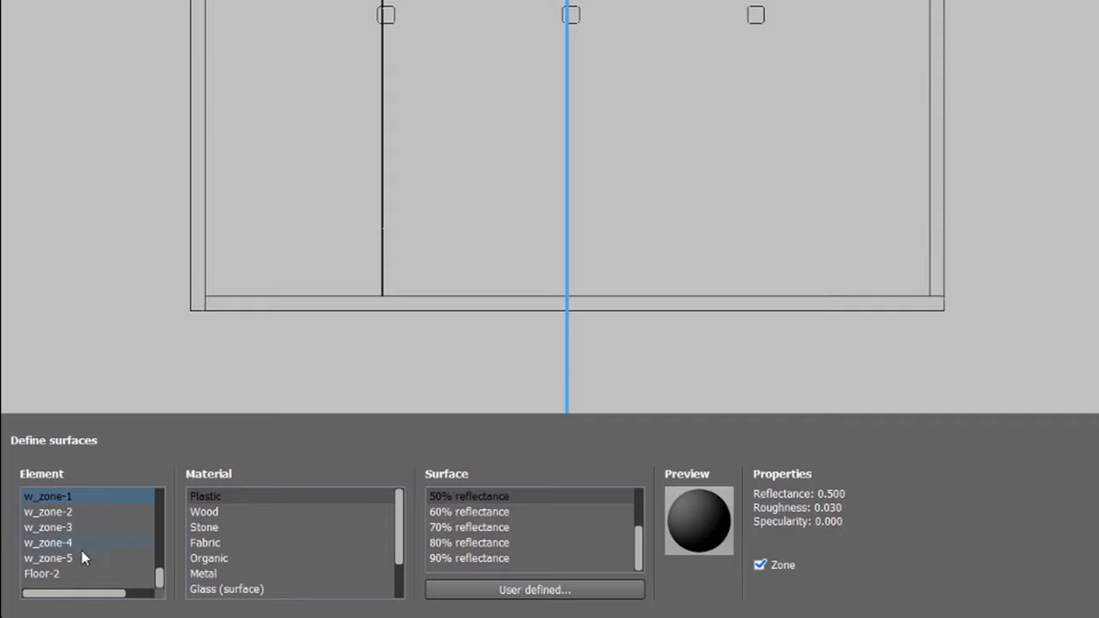
{"action": "left_click", "coordinate": [69, 574]}
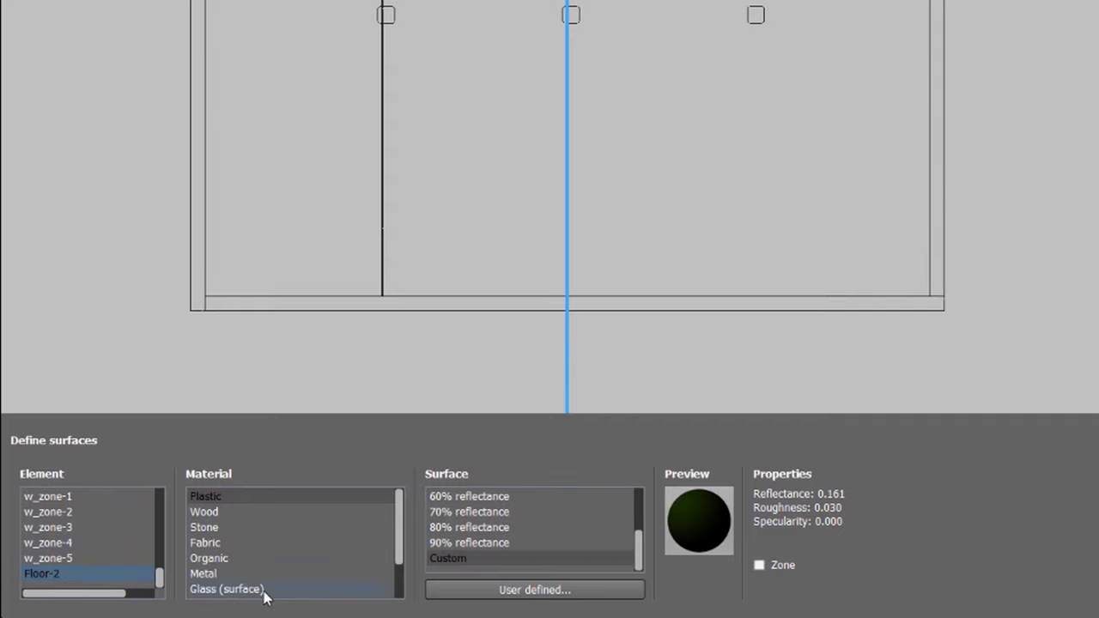
- Give Floor-2 a user-defined grey surface with R, G and B all 0.3
{"action": "left_click", "coordinate": [445, 597]}
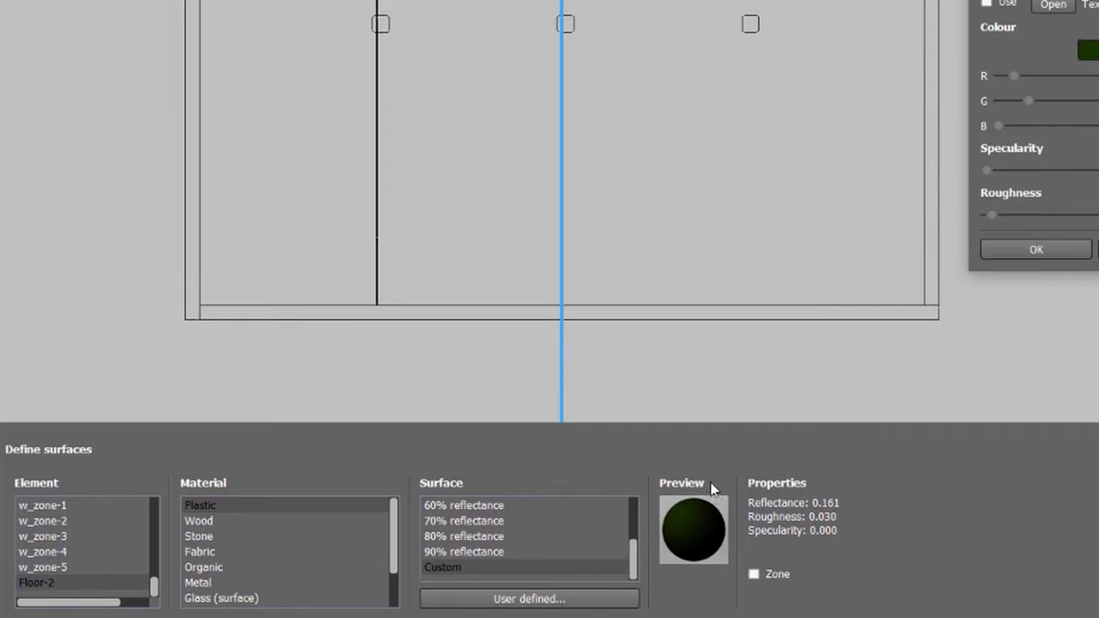
{"action": "double_click", "coordinate": [1005, 313]}
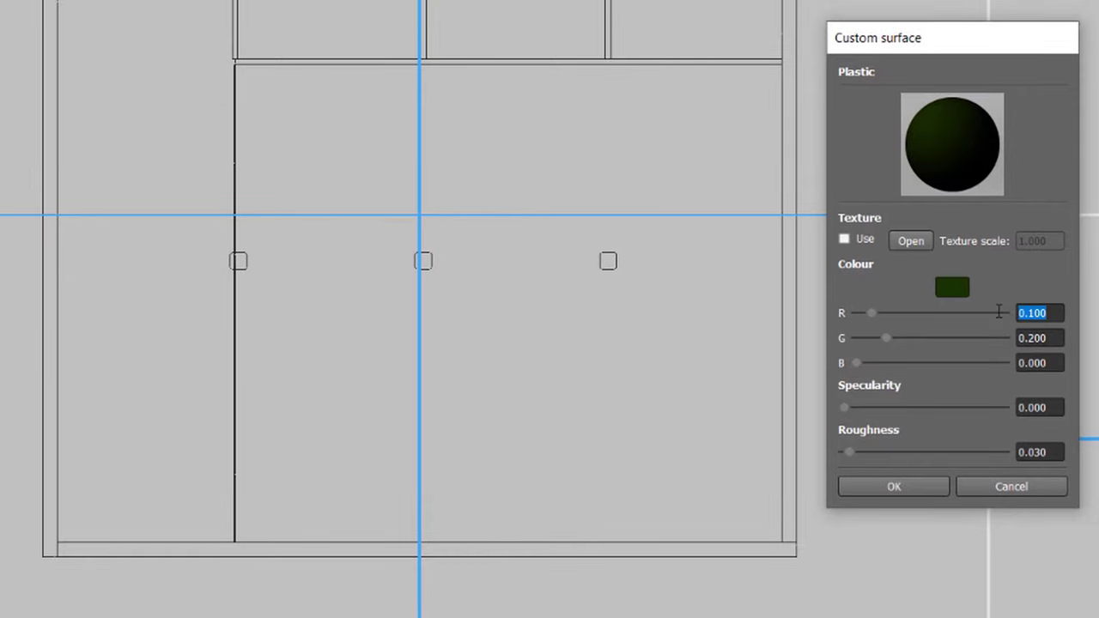
{"action": "type", "text": "0,3"}
{"action": "key", "text": "Tab"}
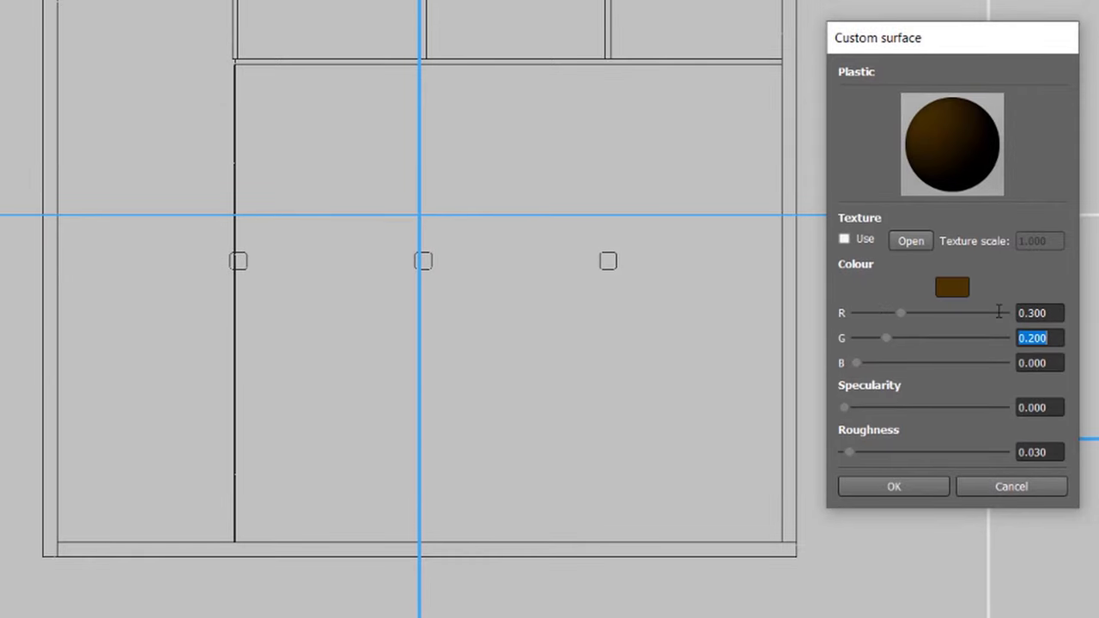
{"action": "type", "text": "0,3"}
{"action": "key", "text": "Tab"}
{"action": "type", "text": "0,3"}
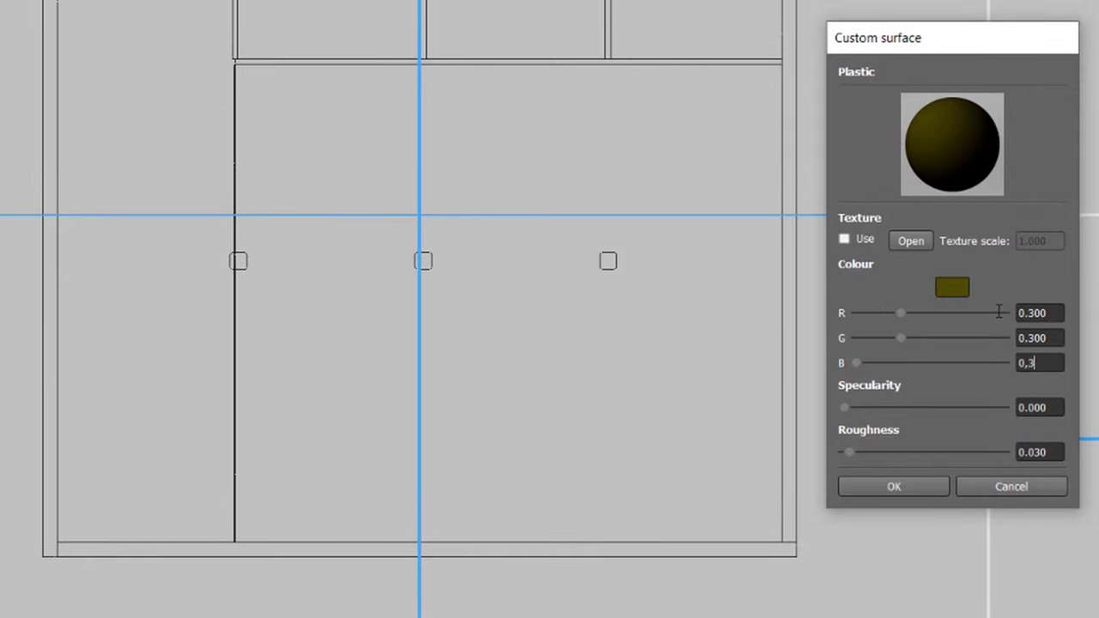
{"action": "key", "text": "Tab"}
{"action": "left_click", "coordinate": [914, 486]}
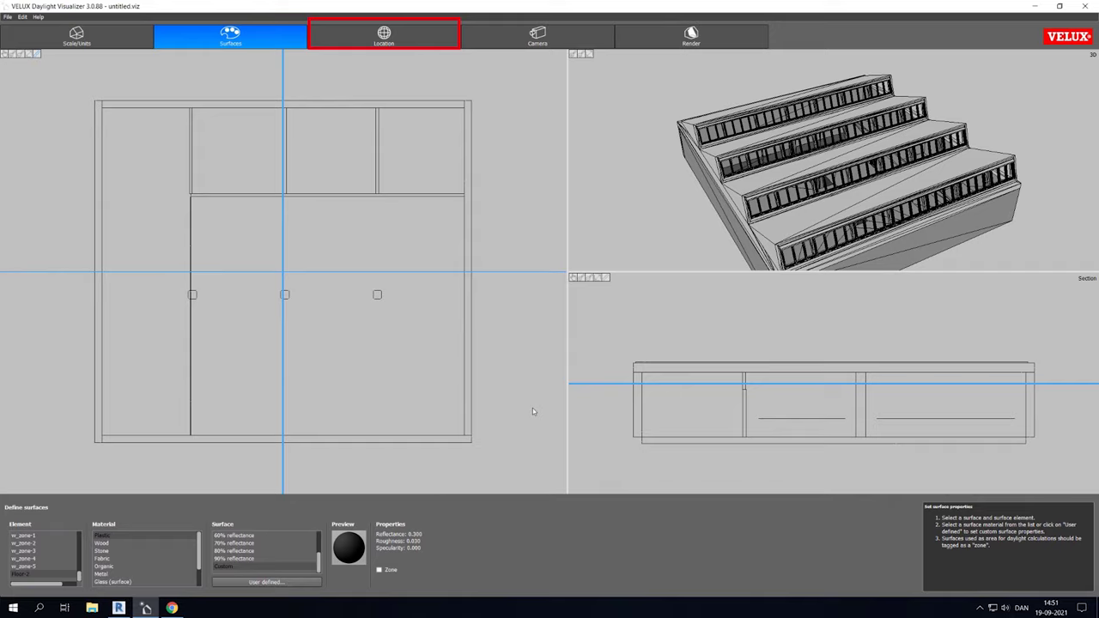
- Rotate the north arrow to 34 degrees and keep Paris as the location
{"action": "left_click", "coordinate": [391, 43]}
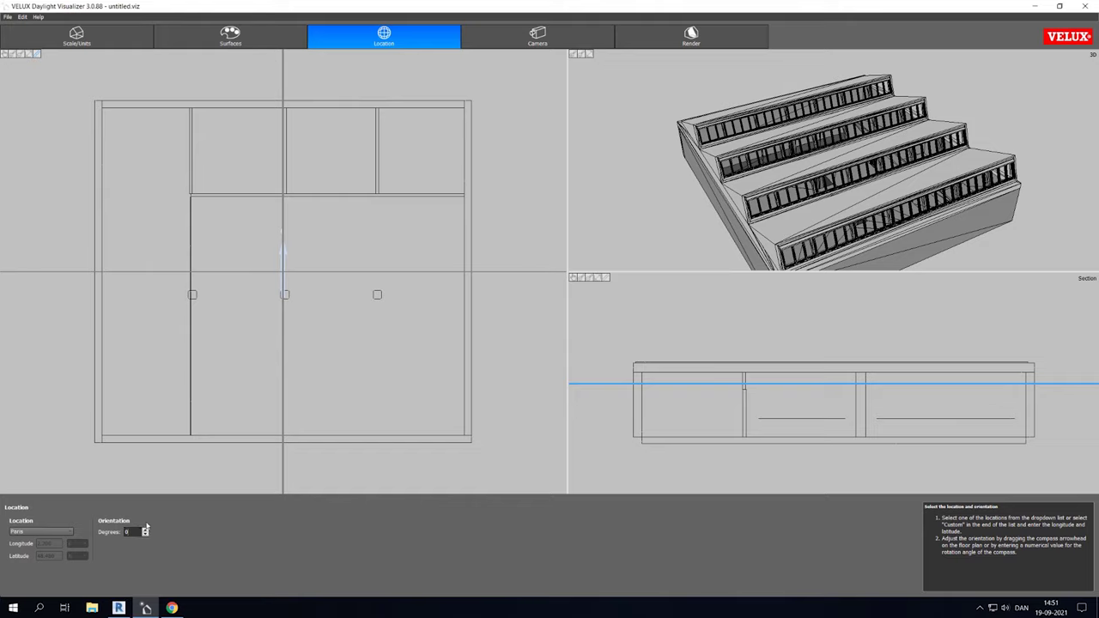
{"action": "left_click_drag", "start_coordinate": [289, 257], "coordinate": [300, 253]}
{"action": "left_click_drag", "start_coordinate": [280, 252], "coordinate": [299, 251]}
{"action": "left_click", "coordinate": [56, 533]}
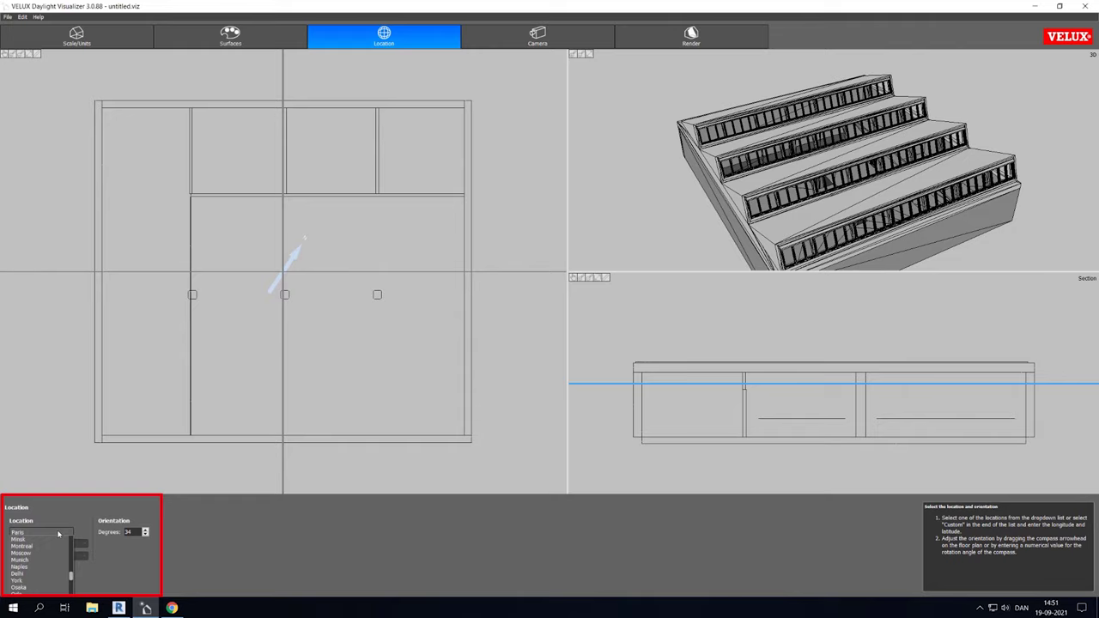
{"action": "left_click", "coordinate": [57, 533]}
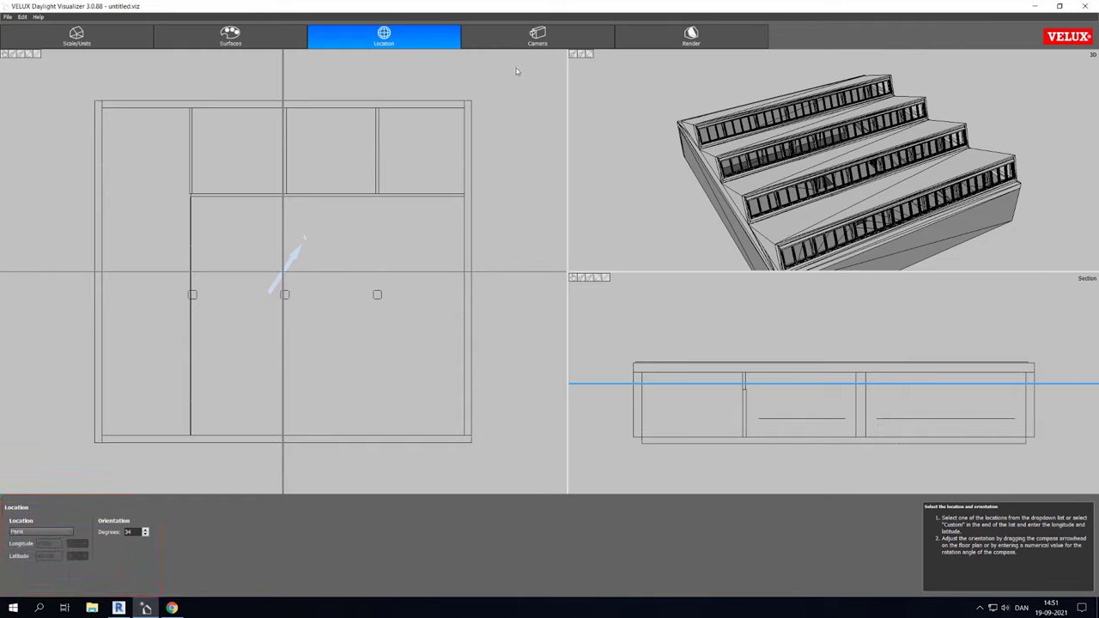
{"action": "left_click", "coordinate": [523, 45]}
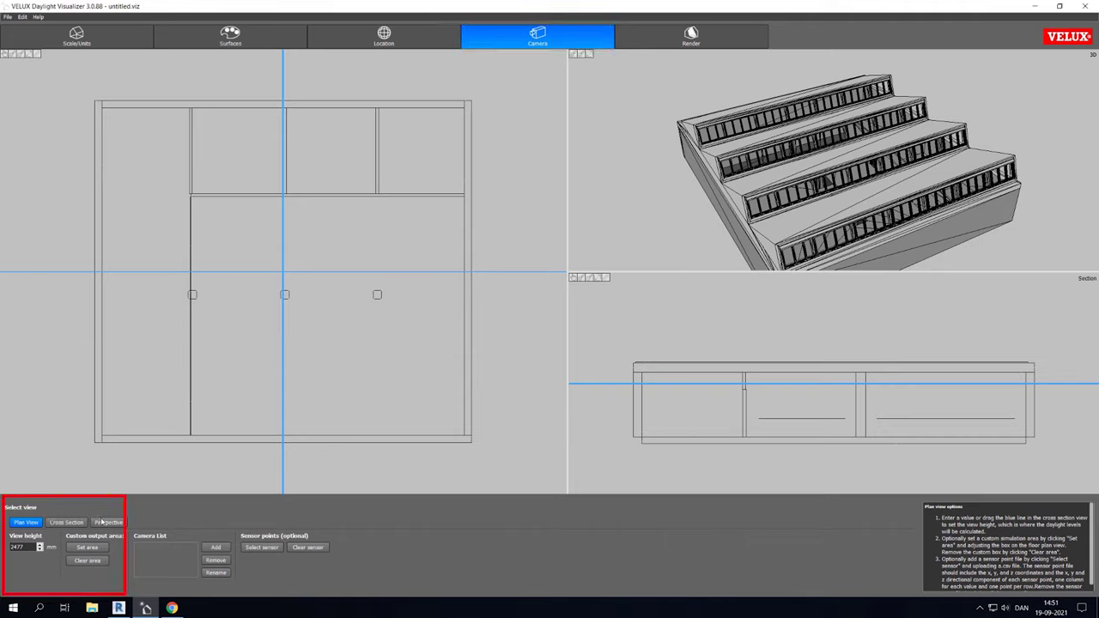
- Change the plan view height from 2477 mm to 850 mm
{"action": "double_click", "coordinate": [17, 547]}
{"action": "type", "text": "850"}
{"action": "key", "text": "Return"}
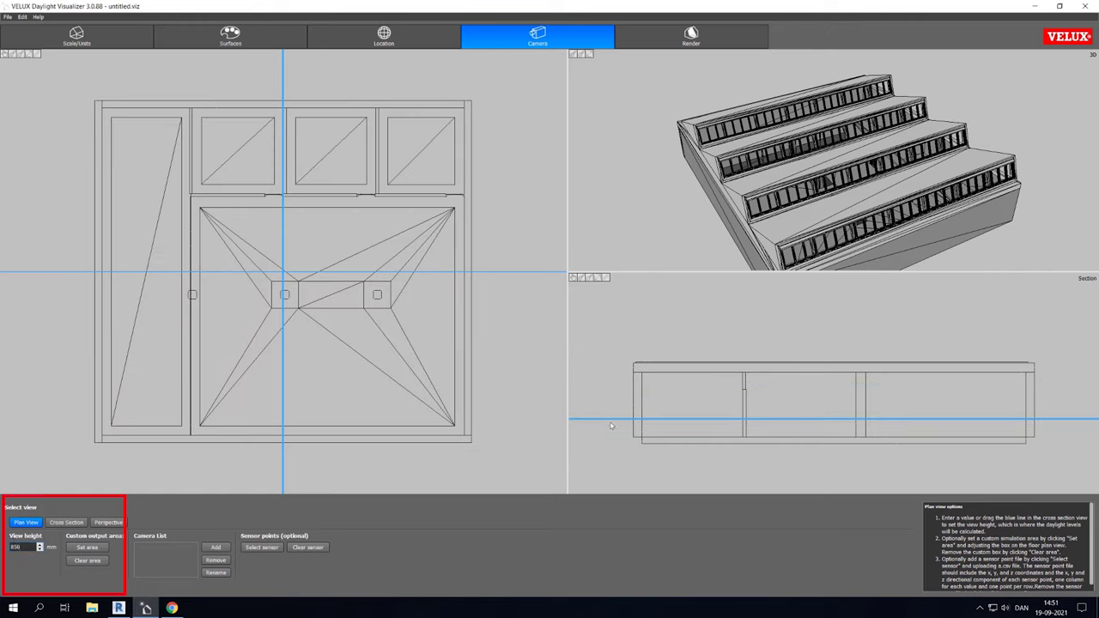
- Set render type Daylight factor, High resolution, slightly higher quality, and Camera + Zones output
{"action": "left_click", "coordinate": [651, 44]}
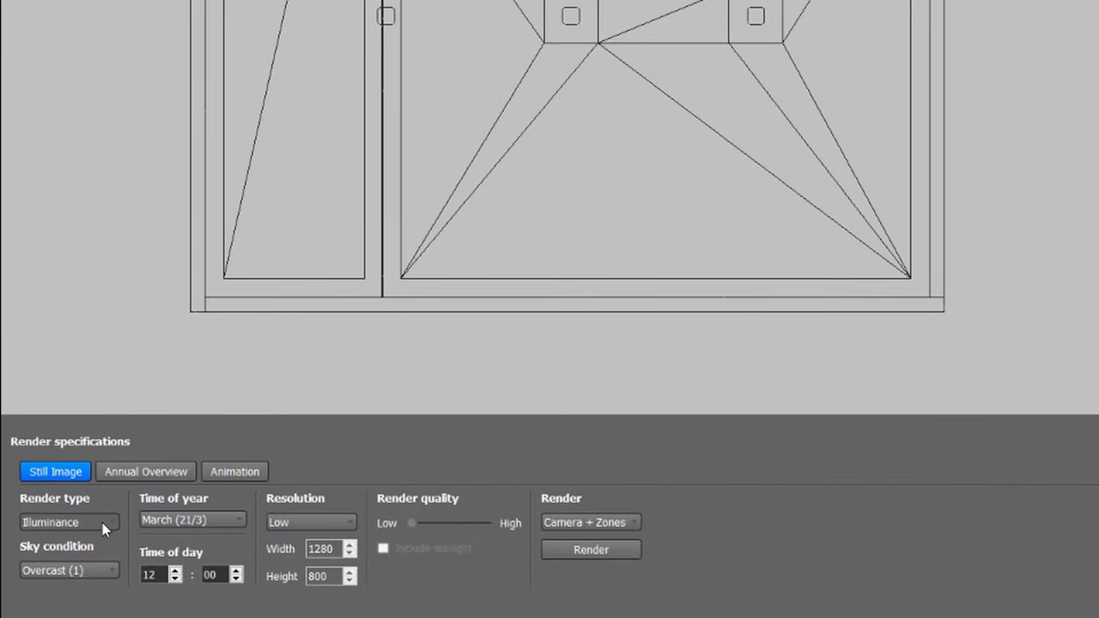
{"action": "left_click", "coordinate": [102, 523]}
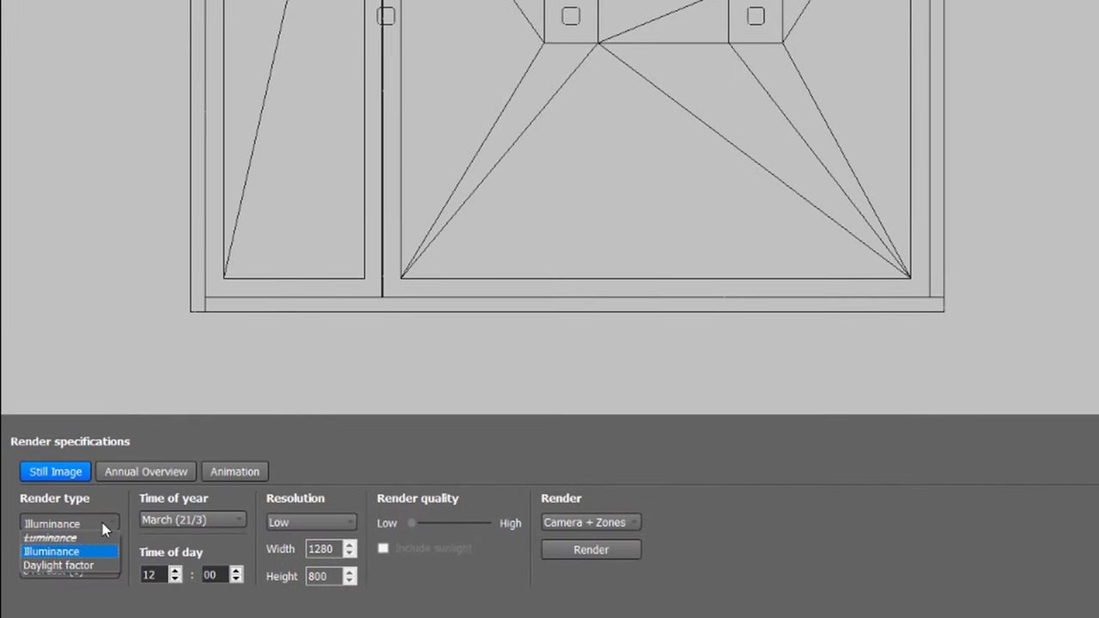
{"action": "left_click", "coordinate": [85, 567]}
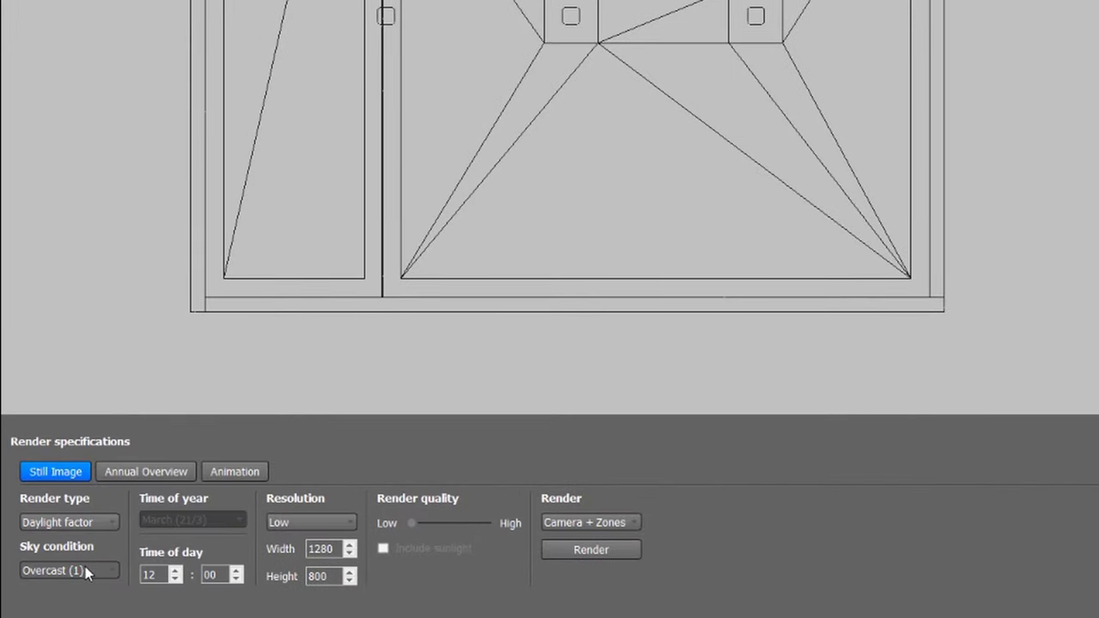
{"action": "left_click", "coordinate": [305, 524]}
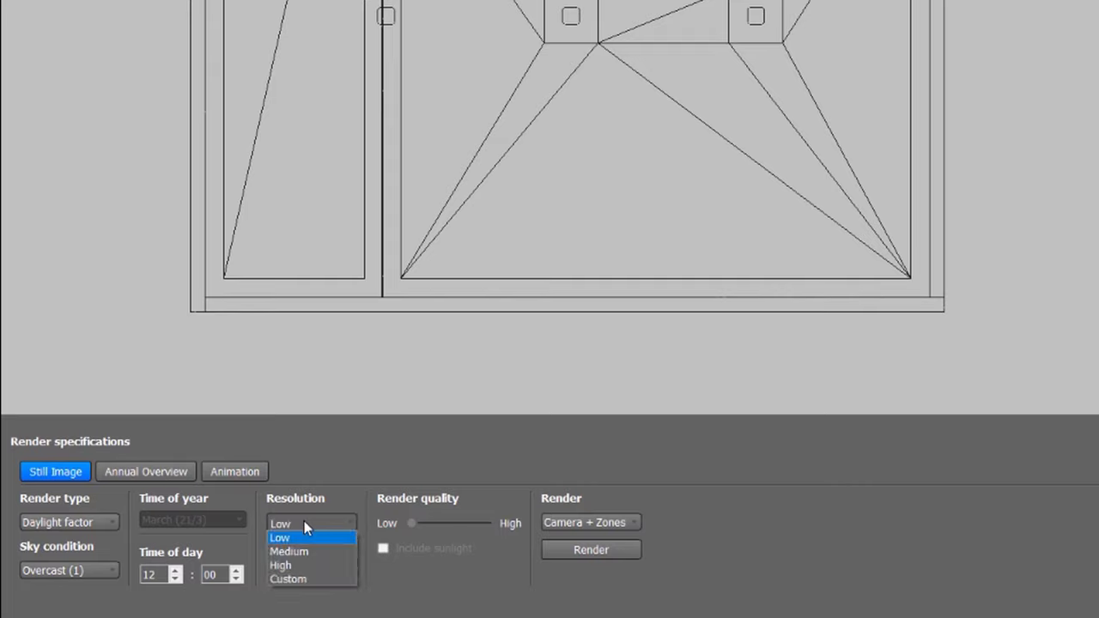
{"action": "left_click", "coordinate": [292, 566]}
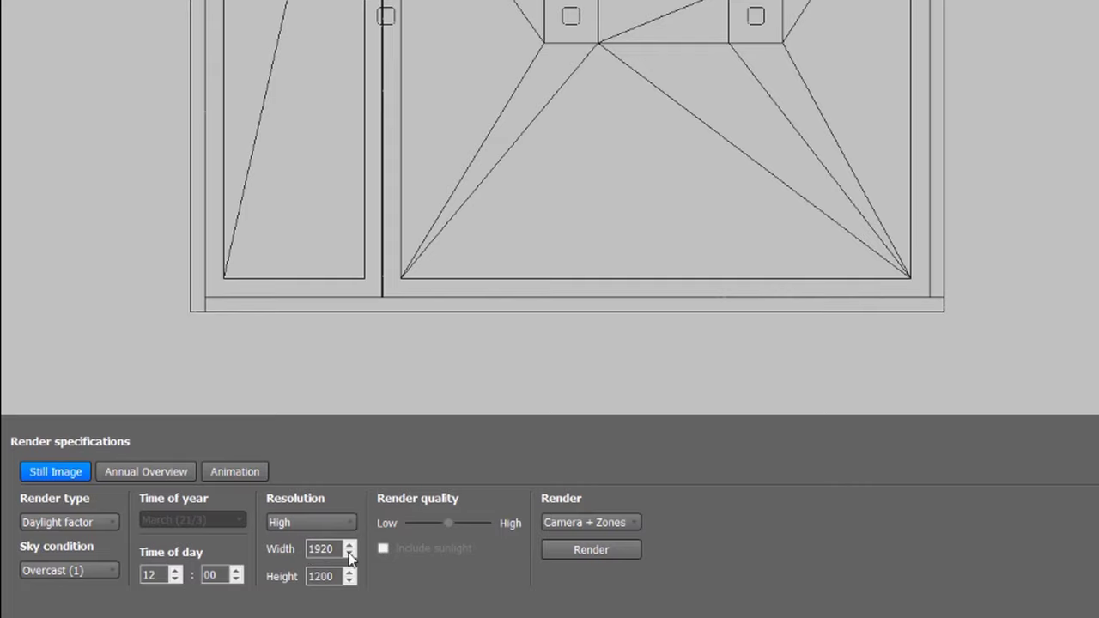
{"action": "left_click_drag", "start_coordinate": [456, 527], "coordinate": [459, 526]}
{"action": "left_click", "coordinate": [633, 530]}
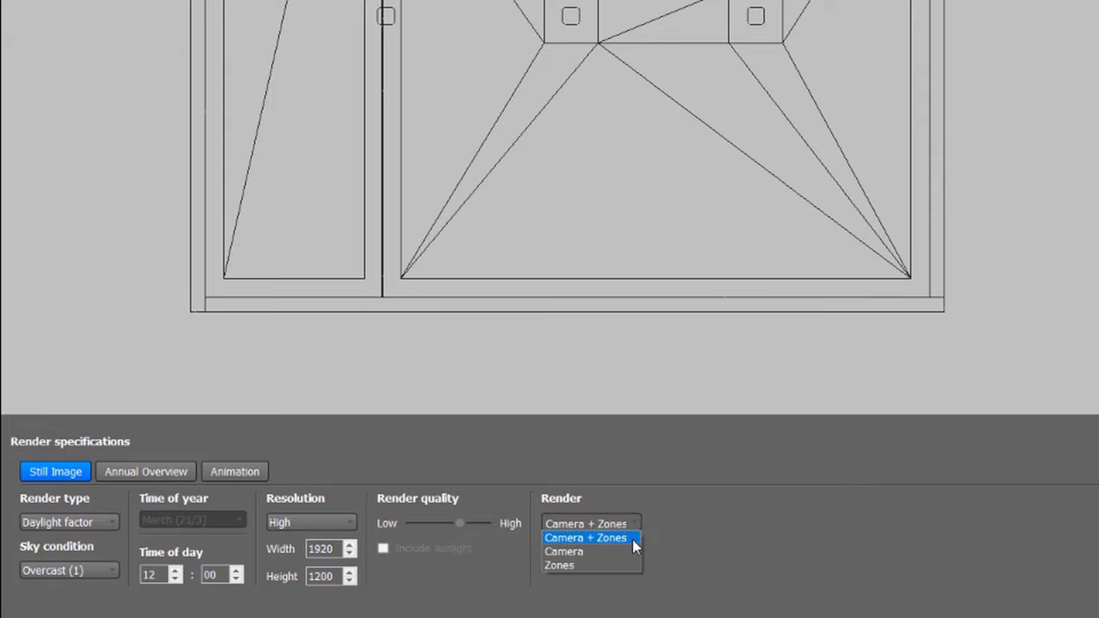
{"action": "left_click", "coordinate": [633, 540]}
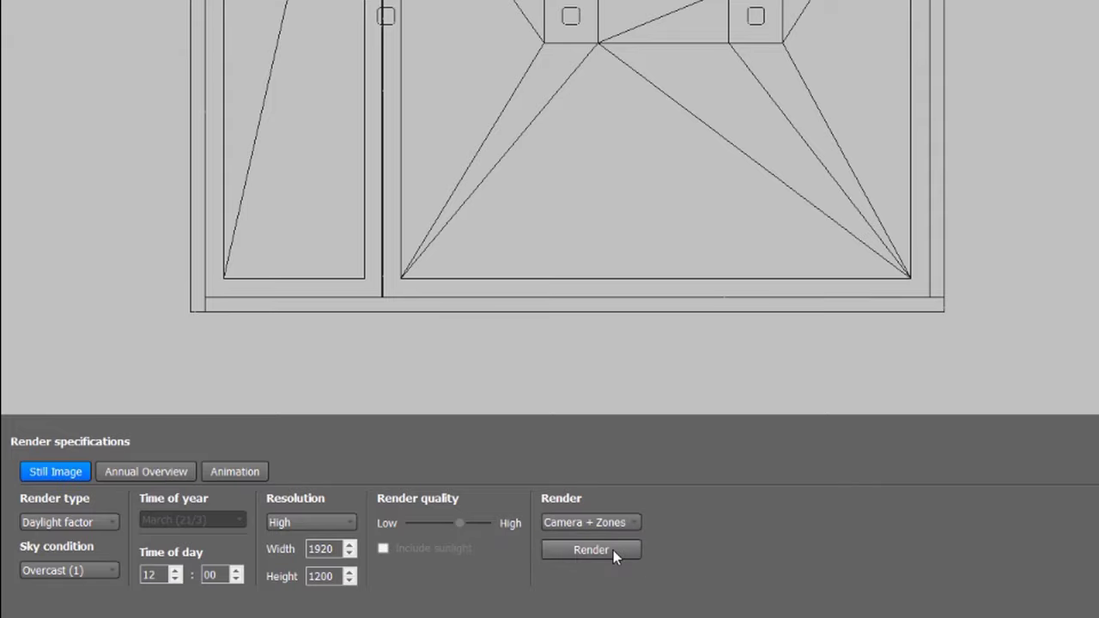
- Render the daylight factor image in false colour with a maximum of 6 and no ISO contours
{"action": "left_click", "coordinate": [613, 551]}
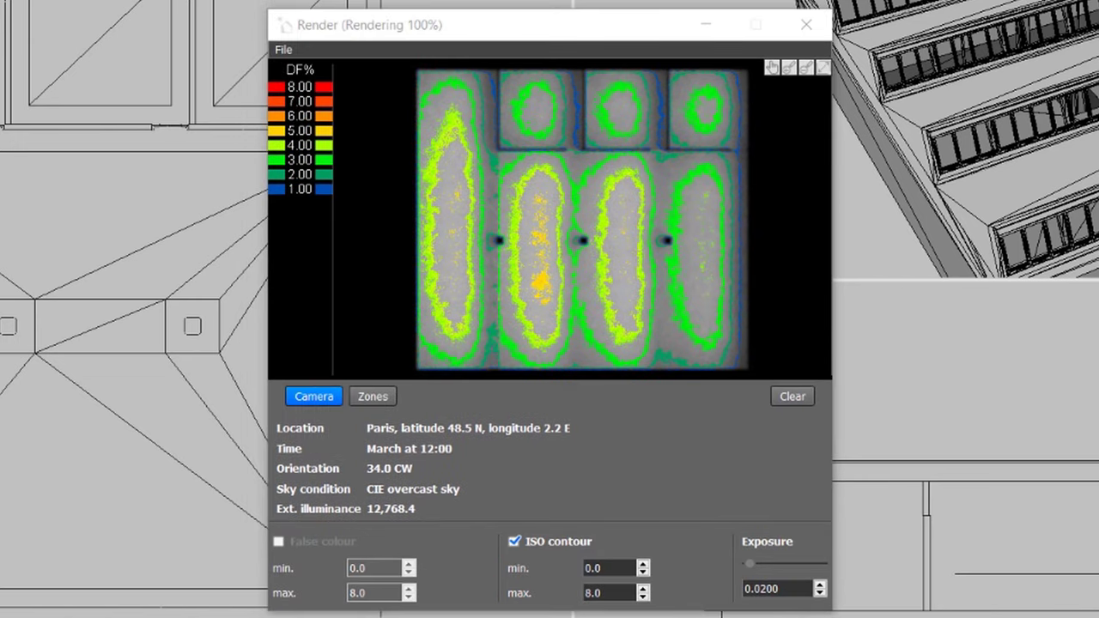
{"action": "left_click", "coordinate": [516, 542]}
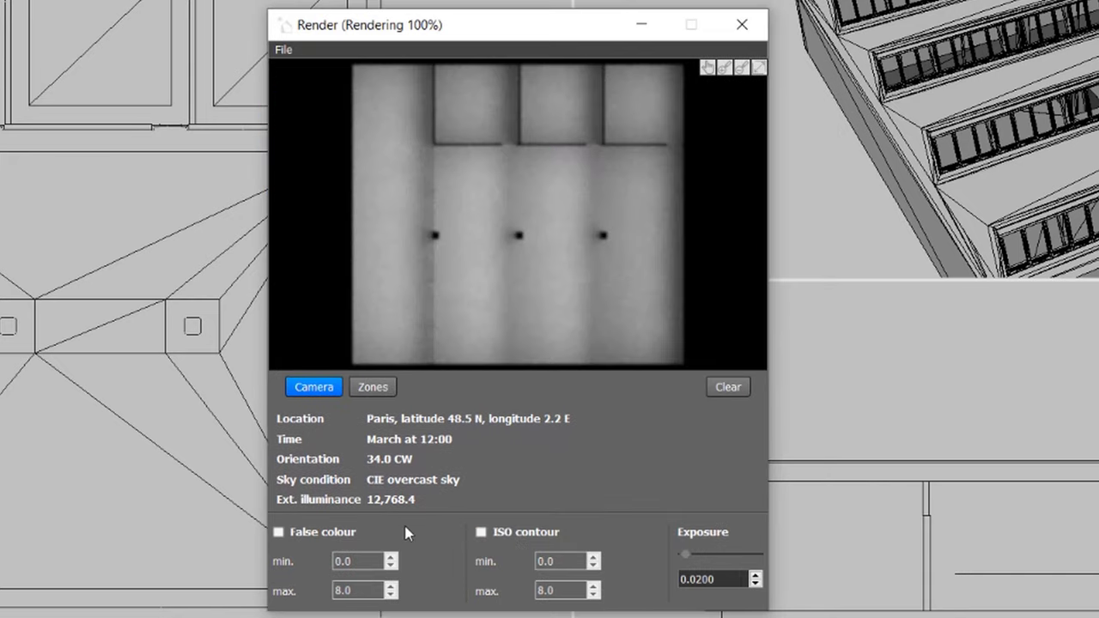
{"action": "left_click", "coordinate": [280, 533]}
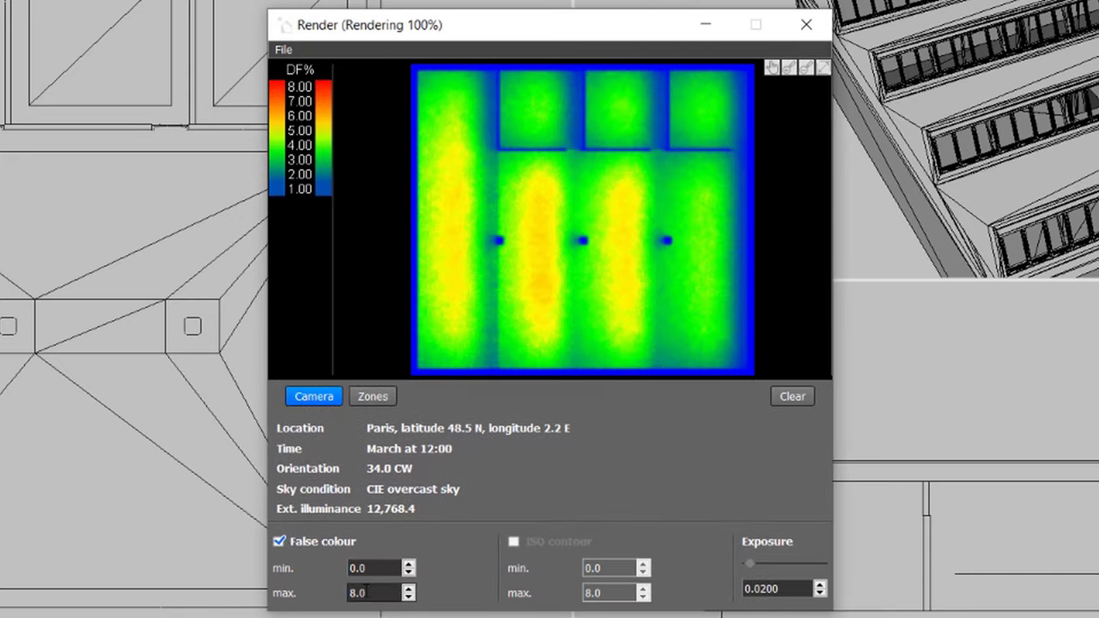
{"action": "double_click", "coordinate": [373, 593]}
{"action": "type", "text": "6"}
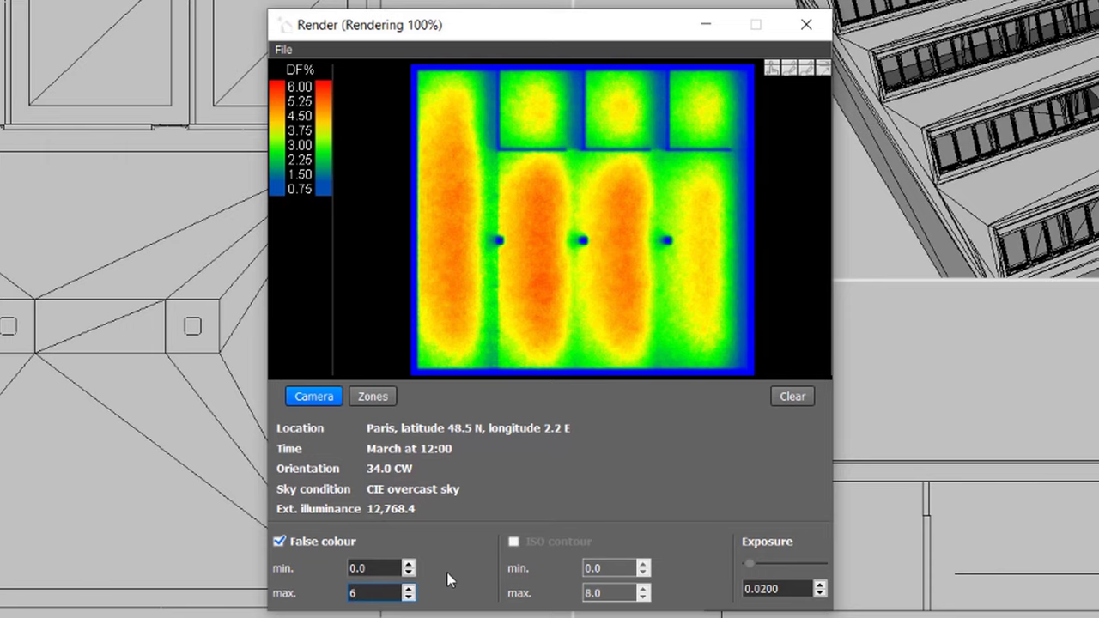
- Split the results by zone and cycle through every zone back to w_zone-1
{"action": "left_click", "coordinate": [371, 402]}
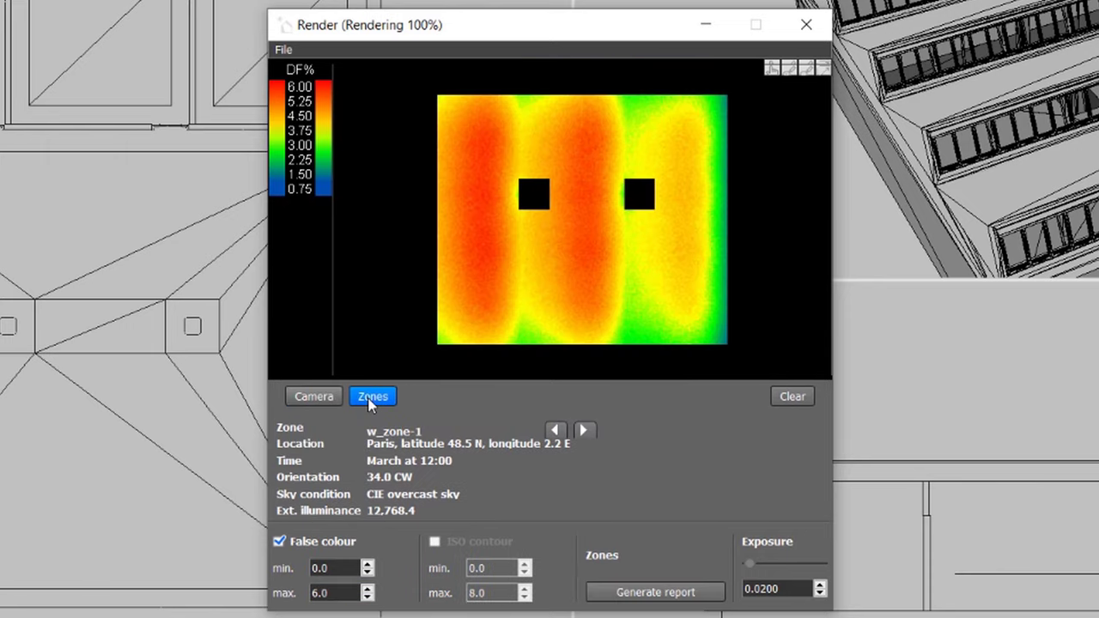
{"action": "left_click", "coordinate": [583, 431]}
{"action": "left_click", "coordinate": [583, 431]}
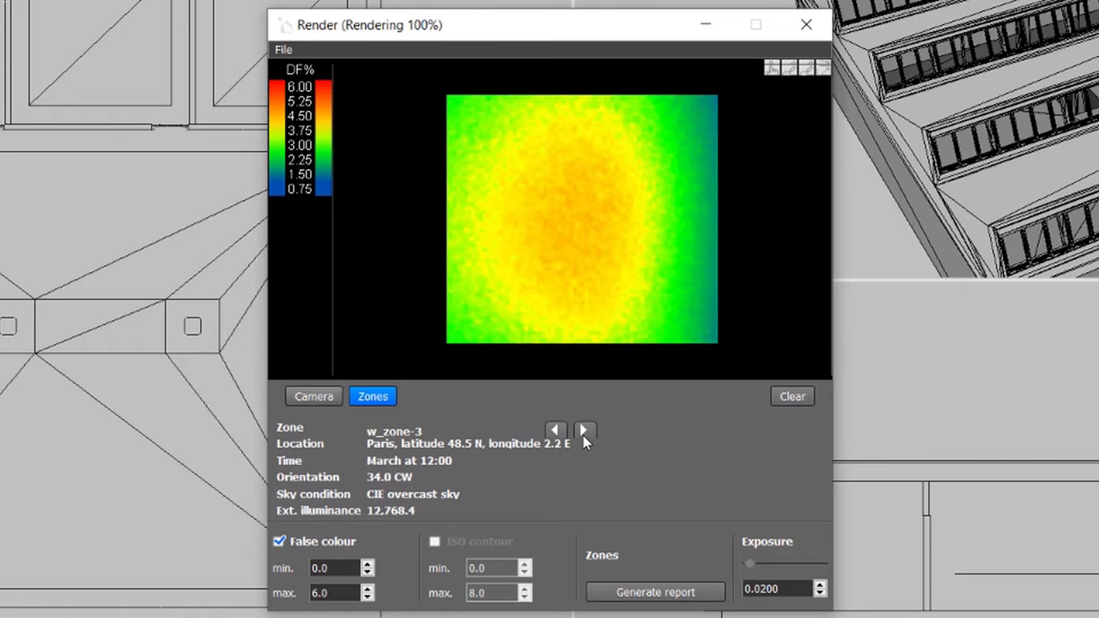
{"action": "left_click", "coordinate": [583, 431]}
{"action": "left_click", "coordinate": [583, 431]}
{"action": "left_click", "coordinate": [583, 431]}
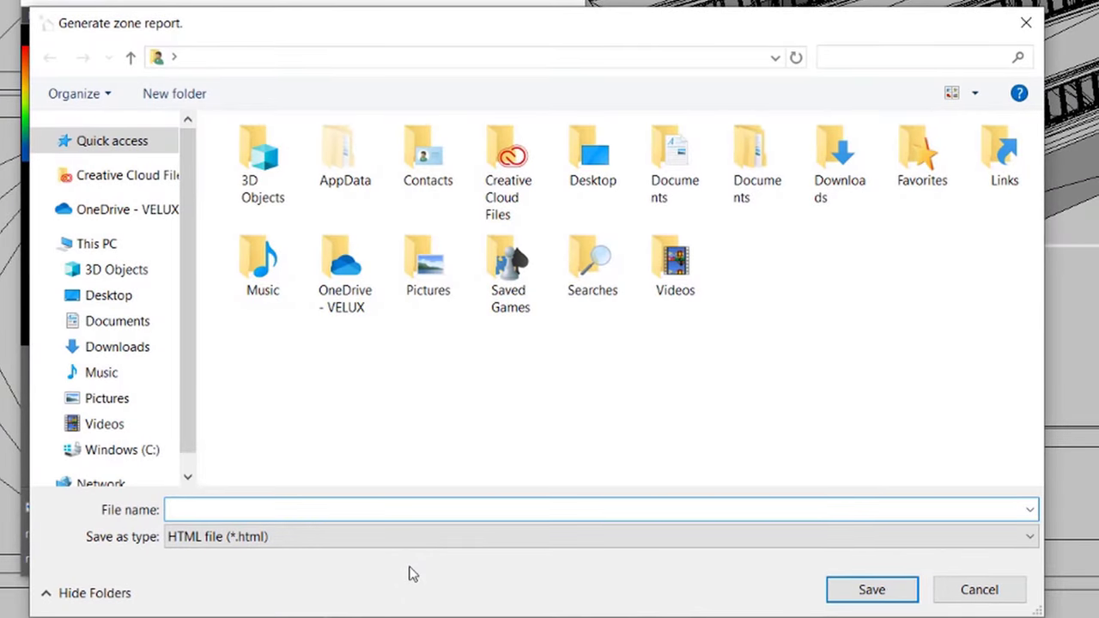
- Save the zone report under the name Zone_report
{"action": "type", "text": "Zone_report"}
{"action": "key", "text": "Return"}
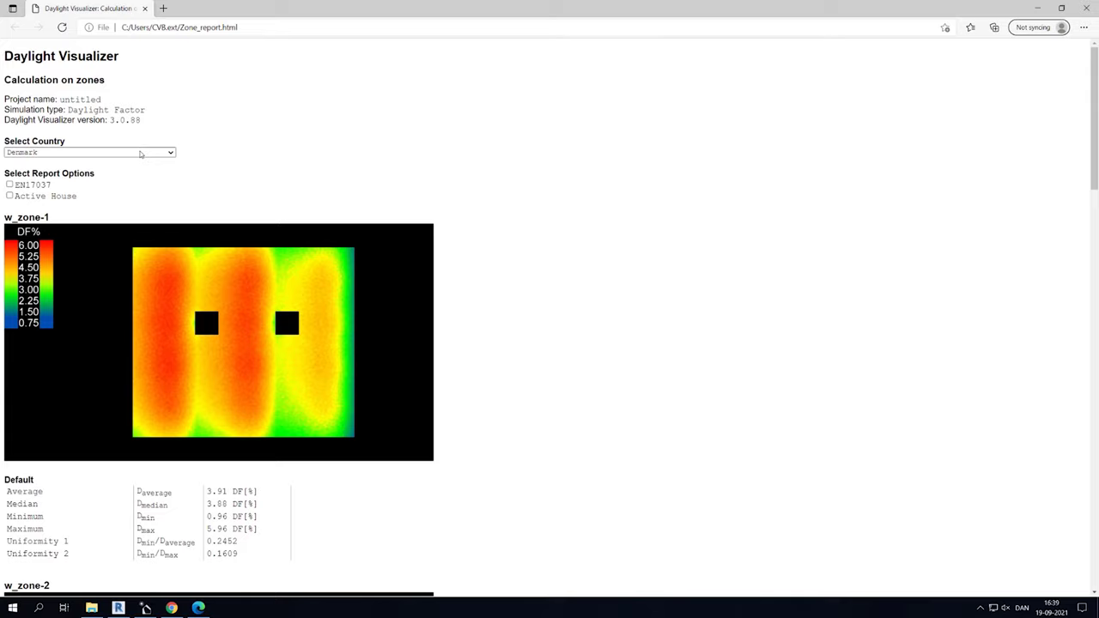
- Keep Denmark as the country, add EN17037 results, and scroll through the zone results
{"action": "left_click", "coordinate": [141, 154]}
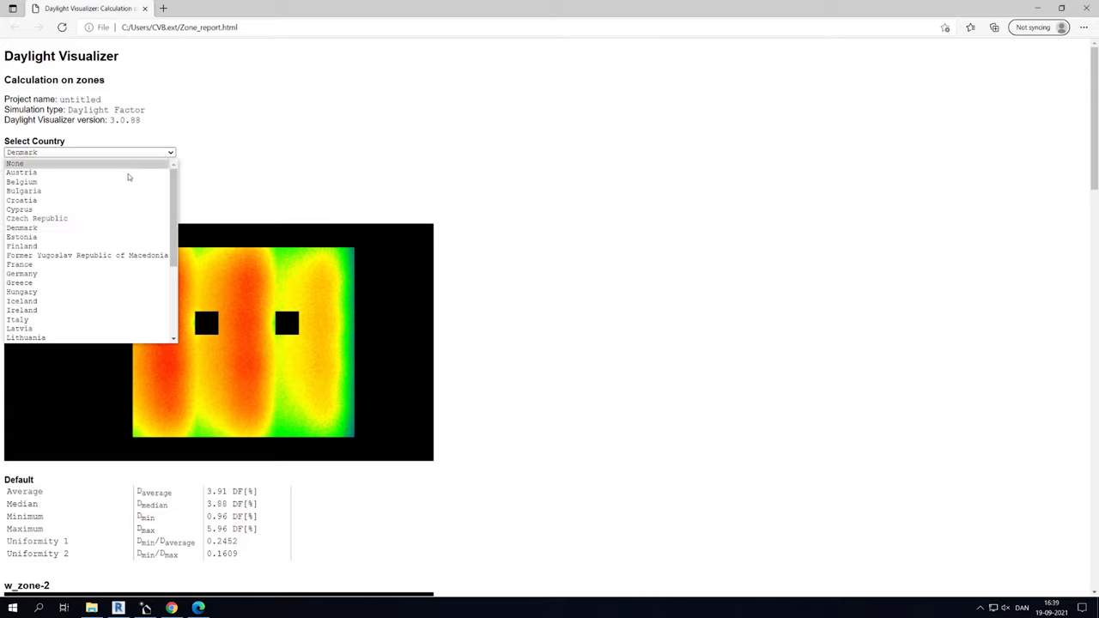
{"action": "left_click", "coordinate": [106, 228]}
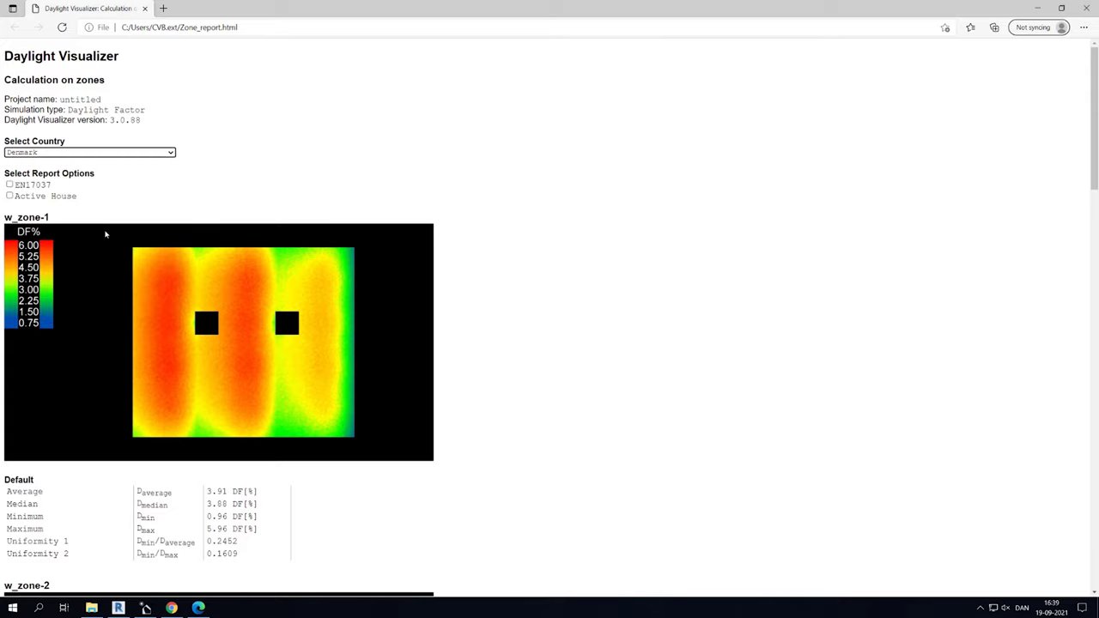
{"action": "left_click", "coordinate": [10, 185]}
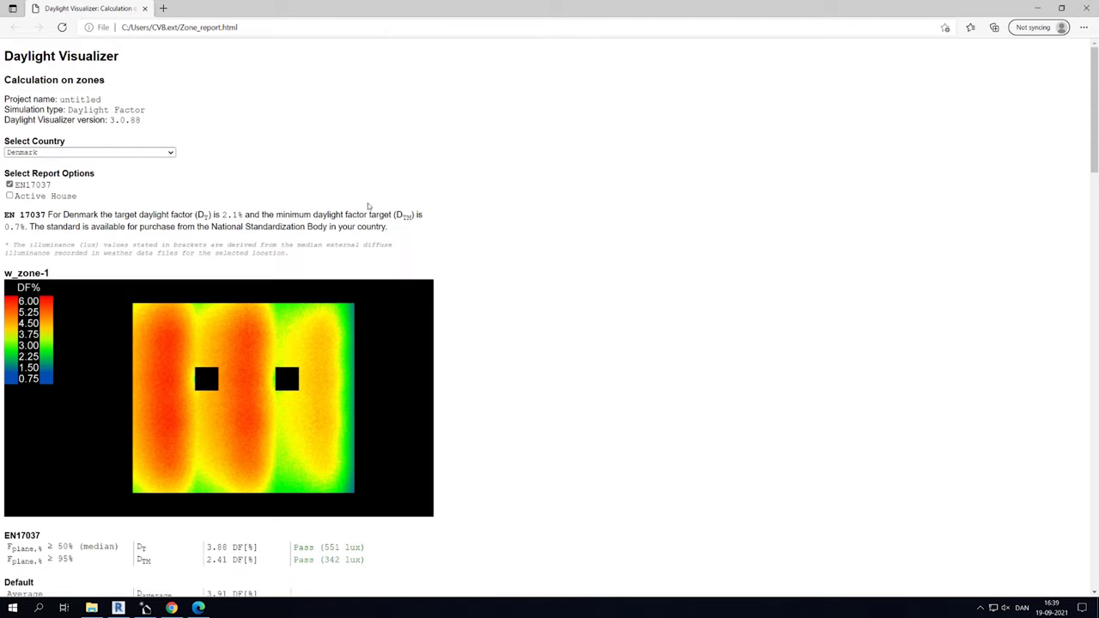
{"action": "scroll", "coordinate": [423, 207], "scroll_direction": "down", "scroll_amount": 3}
{"action": "scroll", "coordinate": [423, 206], "scroll_direction": "down", "scroll_amount": 1}
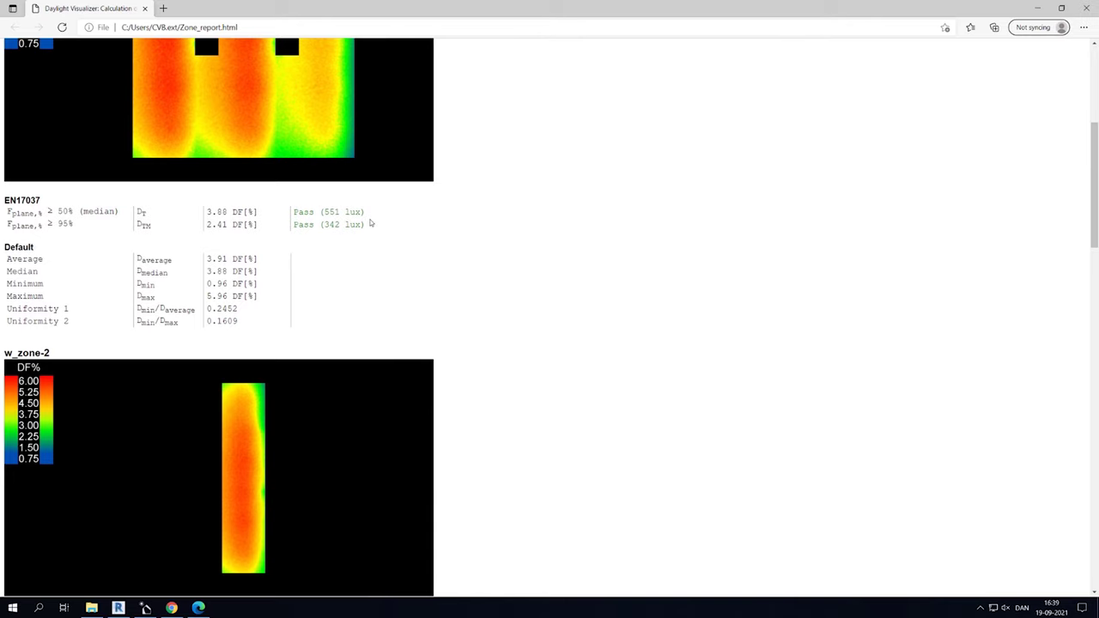
{"action": "scroll", "coordinate": [371, 223], "scroll_direction": "down", "scroll_amount": 5}
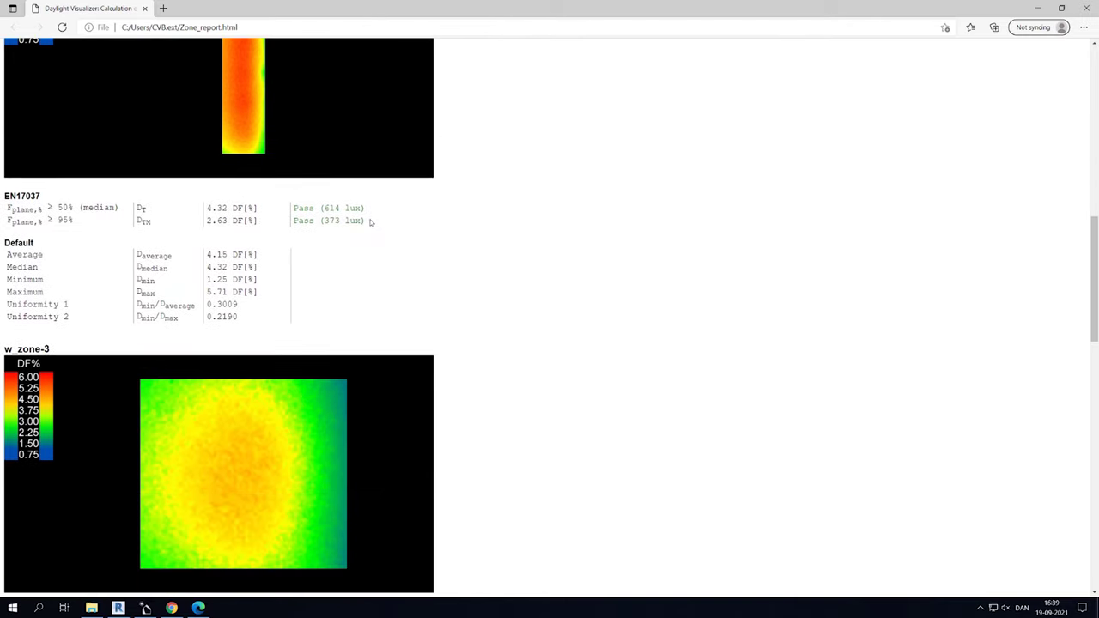
{"action": "scroll", "coordinate": [371, 224], "scroll_direction": "down", "scroll_amount": 5}
{"action": "scroll", "coordinate": [371, 223], "scroll_direction": "down", "scroll_amount": 8}
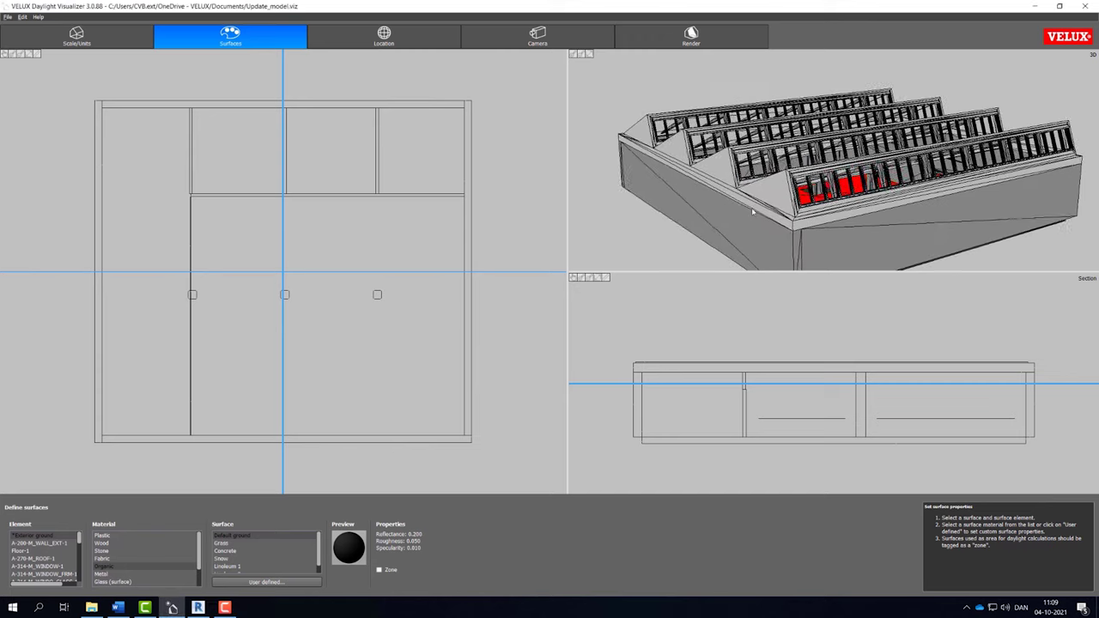
- Turn on the Roller Blind option in the roof windows' type properties
{"action": "left_click_drag", "start_coordinate": [752, 212], "coordinate": [624, 280]}
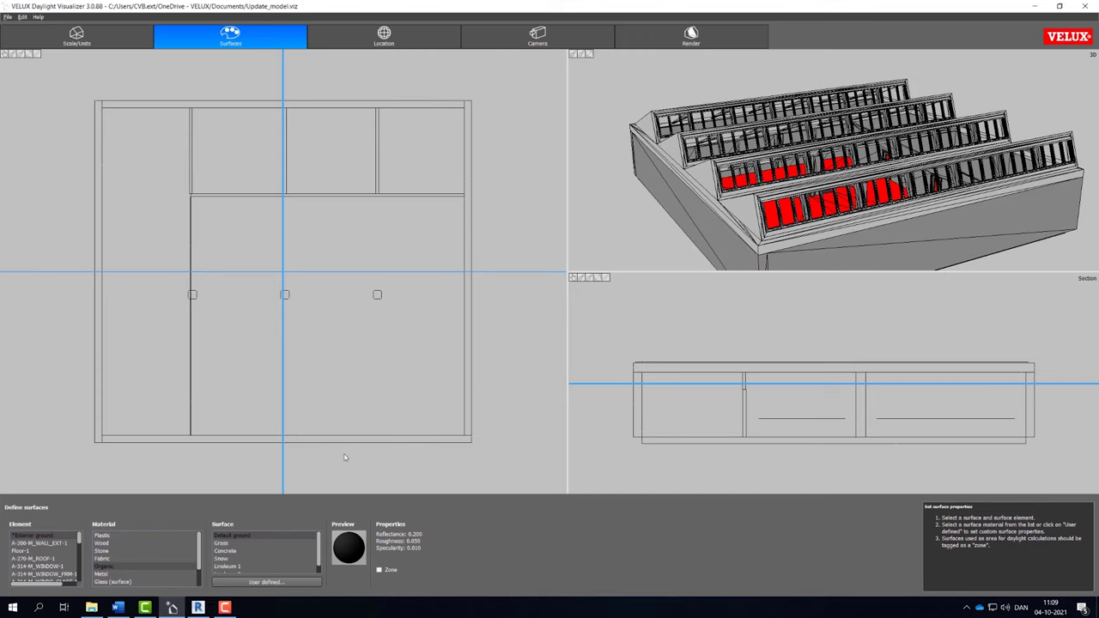
{"action": "left_click", "coordinate": [197, 607]}
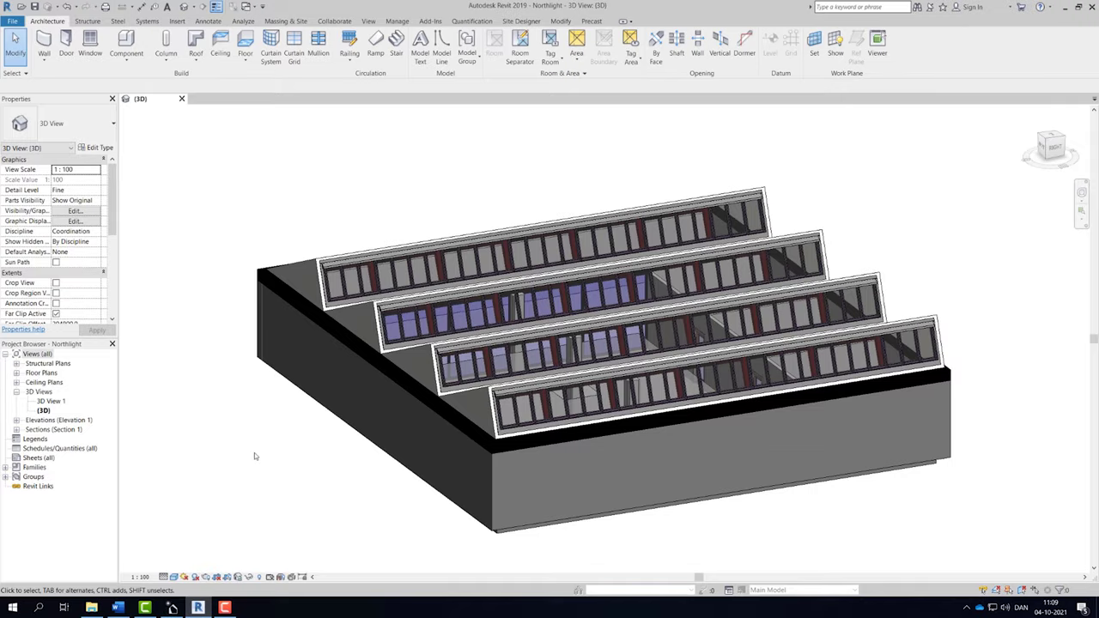
{"action": "left_click", "coordinate": [489, 400]}
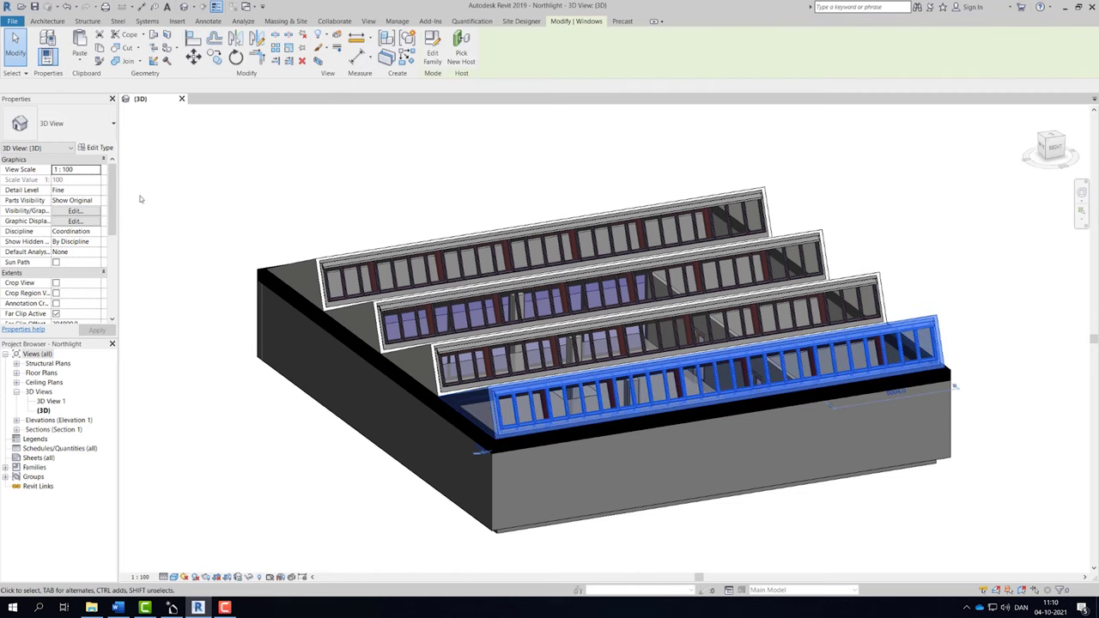
{"action": "left_click", "coordinate": [108, 147]}
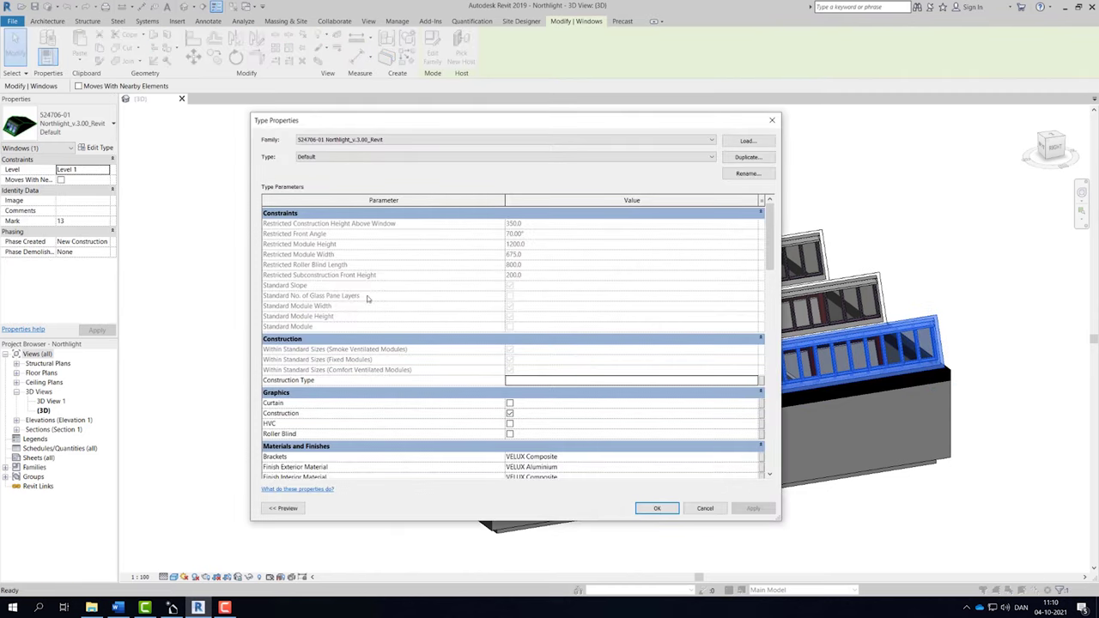
{"action": "left_click", "coordinate": [513, 435]}
{"action": "left_click", "coordinate": [511, 434]}
{"action": "left_click", "coordinate": [753, 508]}
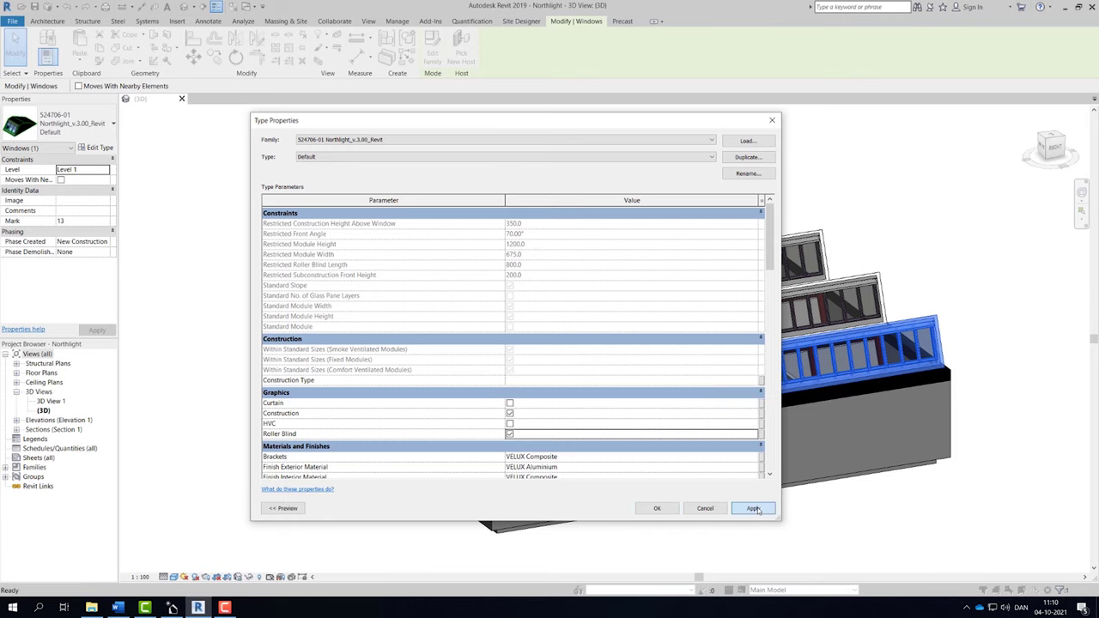
{"action": "left_click", "coordinate": [658, 509]}
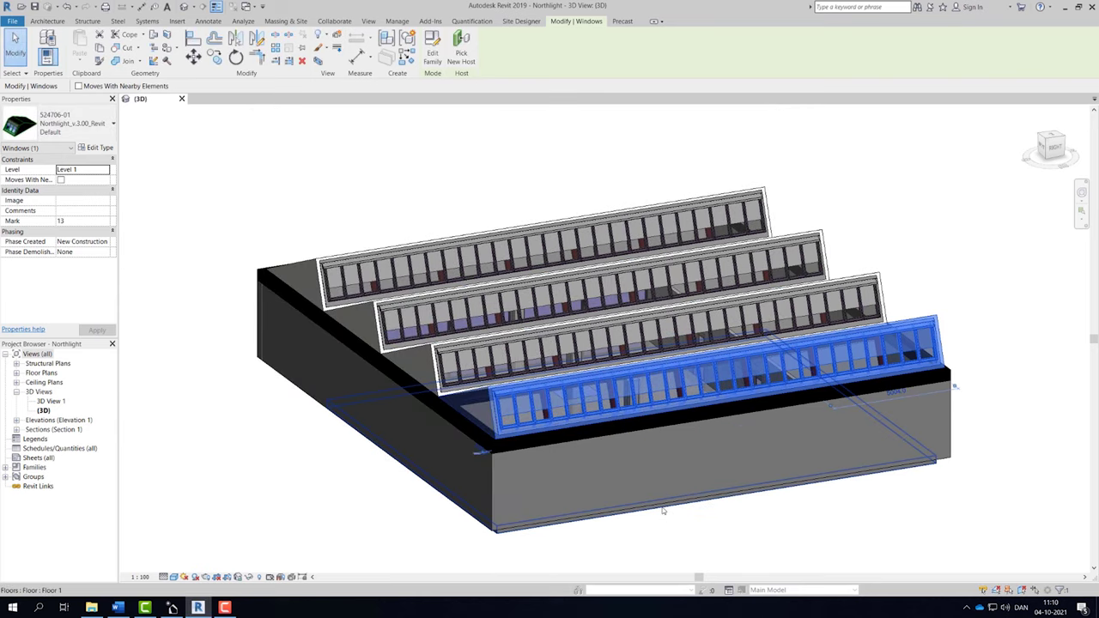
{"action": "key", "text": "Escape"}
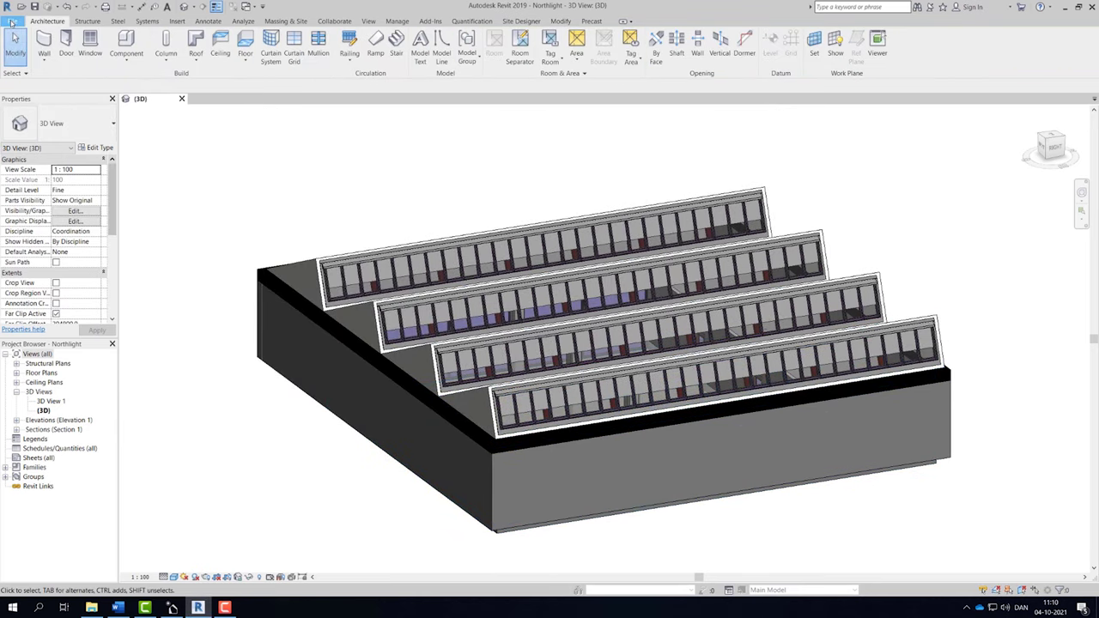
- Export the 3D view to DWG, overwriting Northlight - 3D View - (3D).dwg
{"action": "left_click", "coordinate": [12, 22]}
{"action": "mouse_move", "coordinate": [38, 191]}
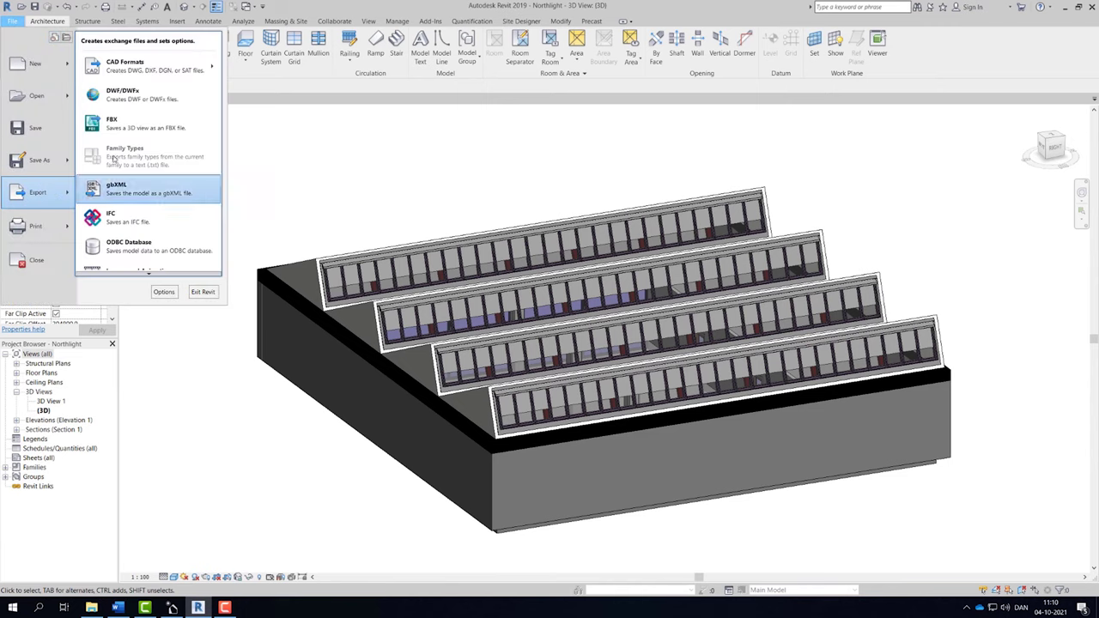
{"action": "mouse_move", "coordinate": [128, 64]}
{"action": "left_click", "coordinate": [245, 58]}
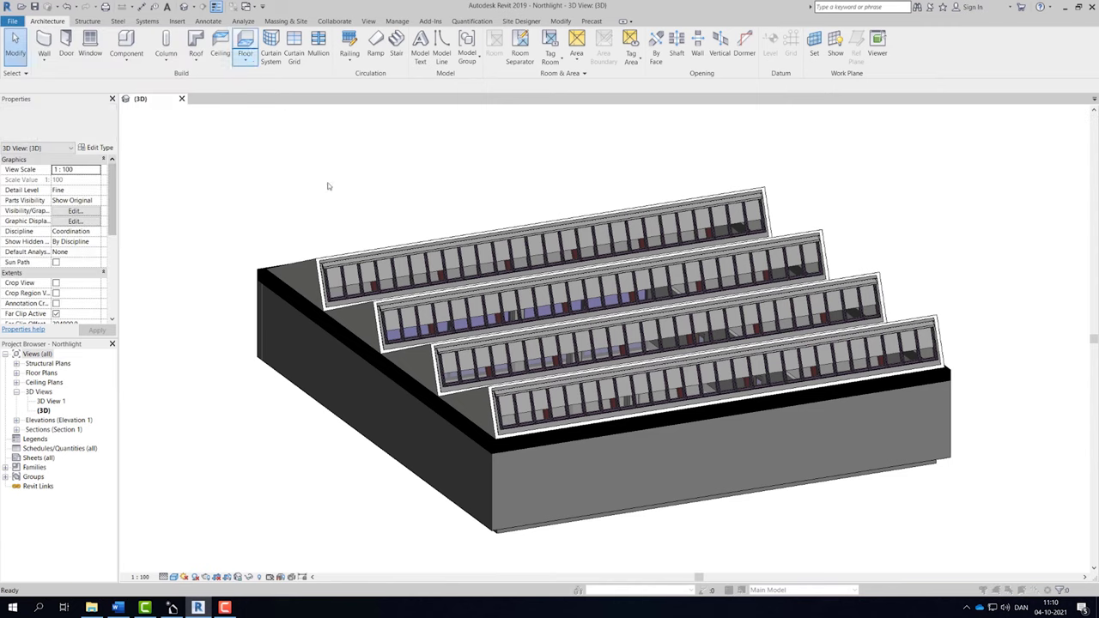
{"action": "left_click", "coordinate": [386, 401]}
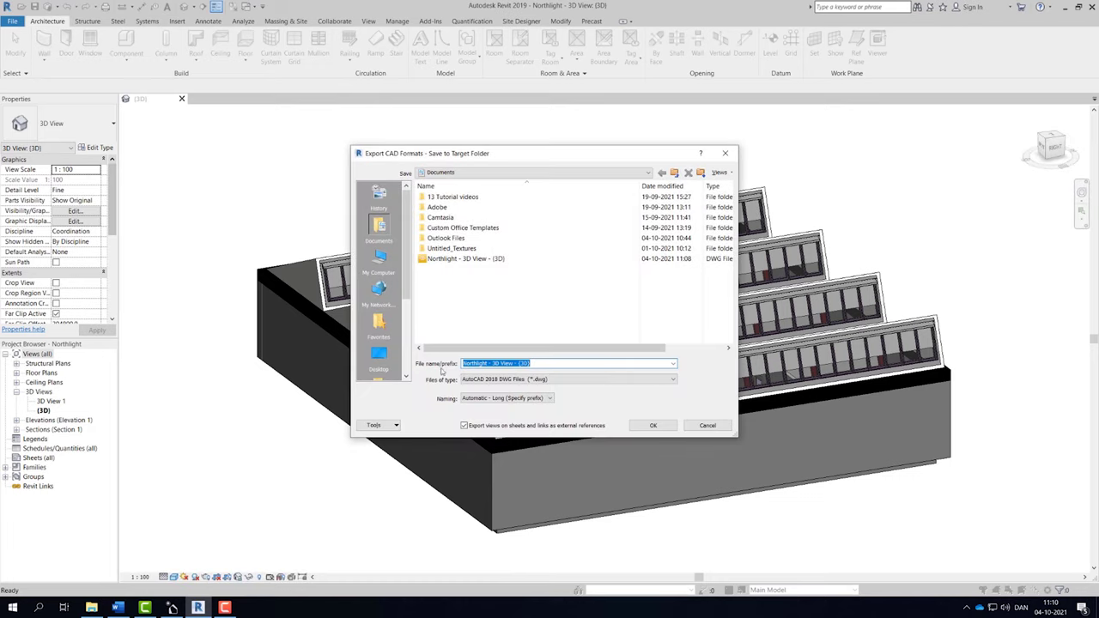
{"action": "left_click", "coordinate": [466, 259]}
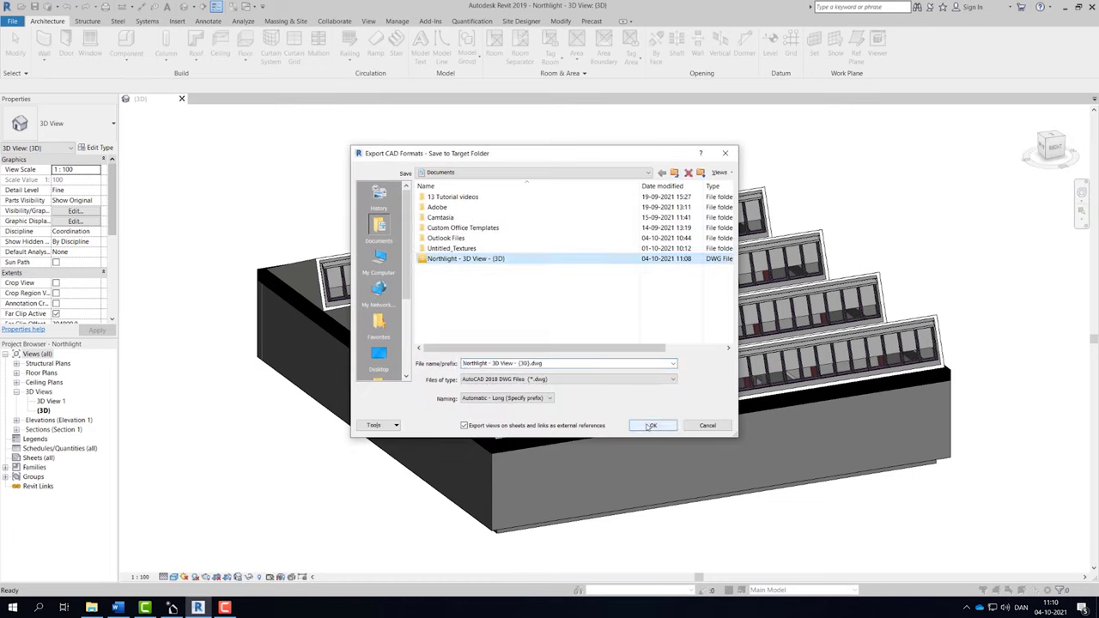
{"action": "left_click", "coordinate": [651, 426]}
{"action": "left_click", "coordinate": [586, 323]}
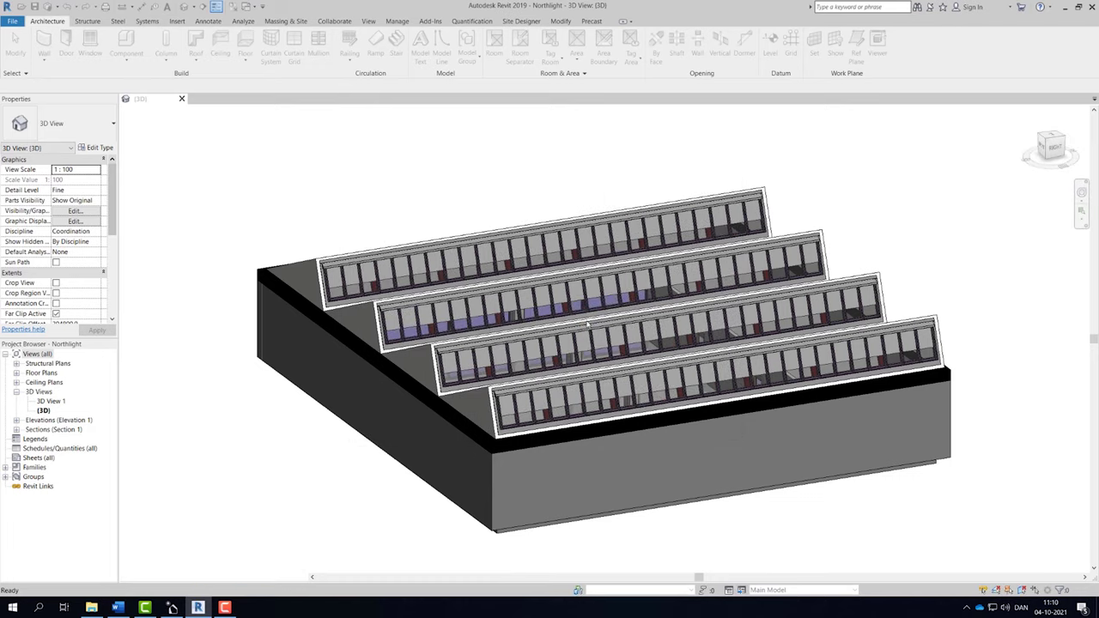
- Update the daylight project from the re-exported Northlight DWG and orbit to check the roof
{"action": "left_click", "coordinate": [173, 607]}
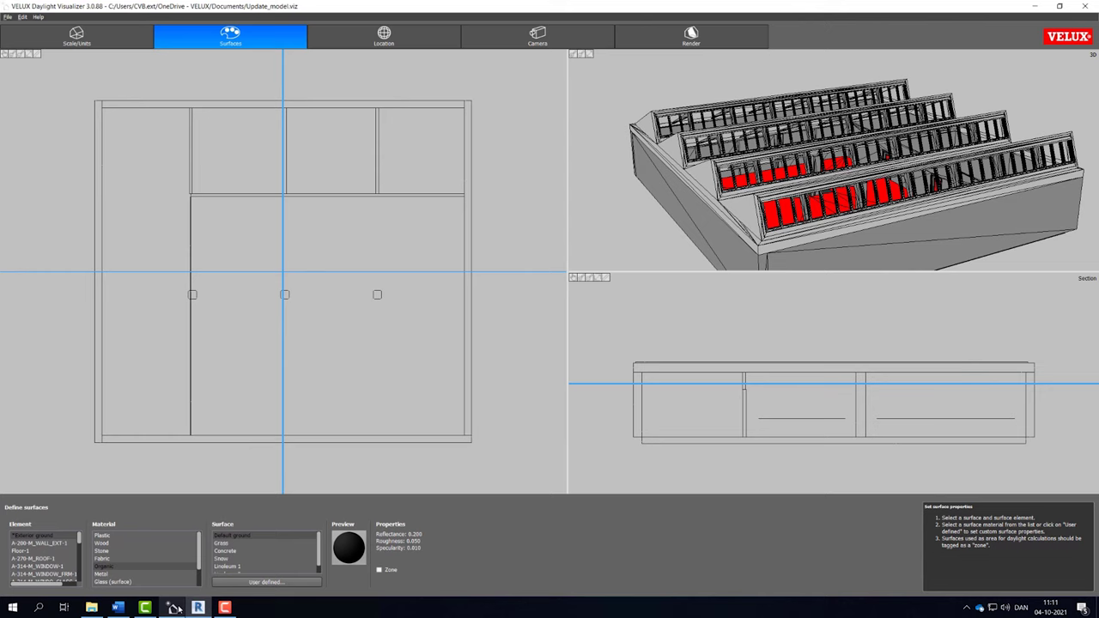
{"action": "left_click", "coordinate": [7, 16]}
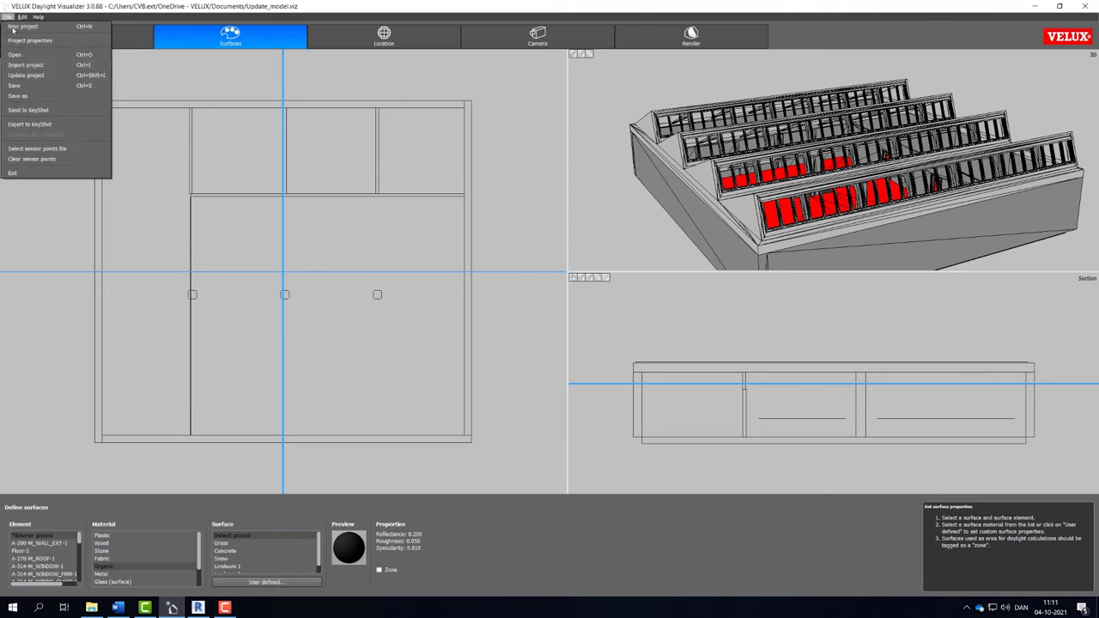
{"action": "left_click", "coordinate": [26, 75]}
{"action": "left_click", "coordinate": [8, 18]}
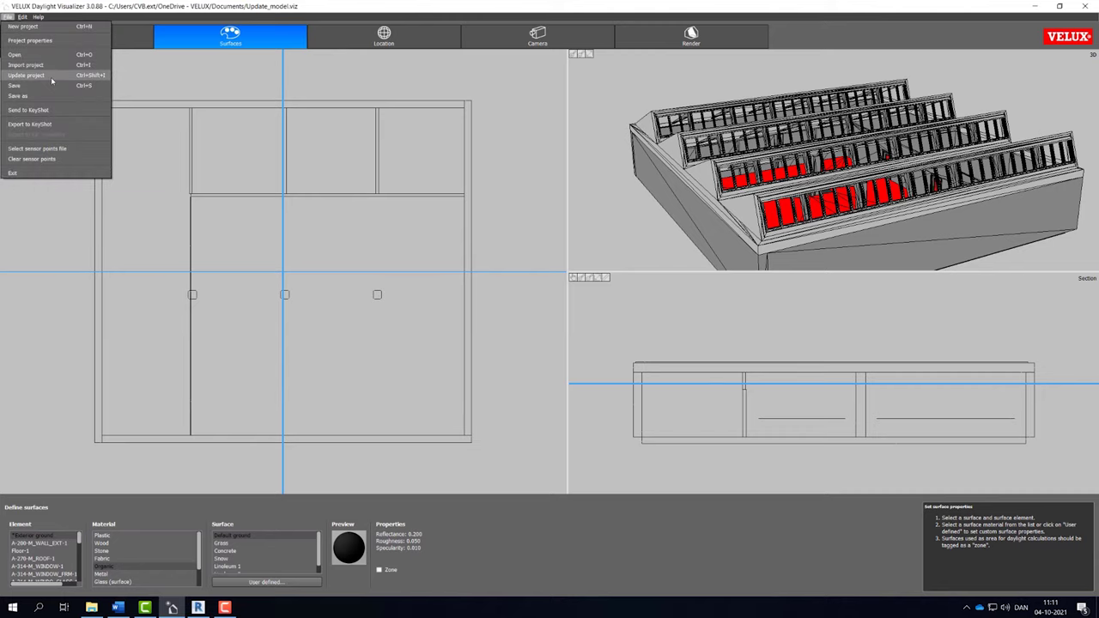
{"action": "left_click", "coordinate": [51, 77]}
{"action": "double_click", "coordinate": [158, 163]}
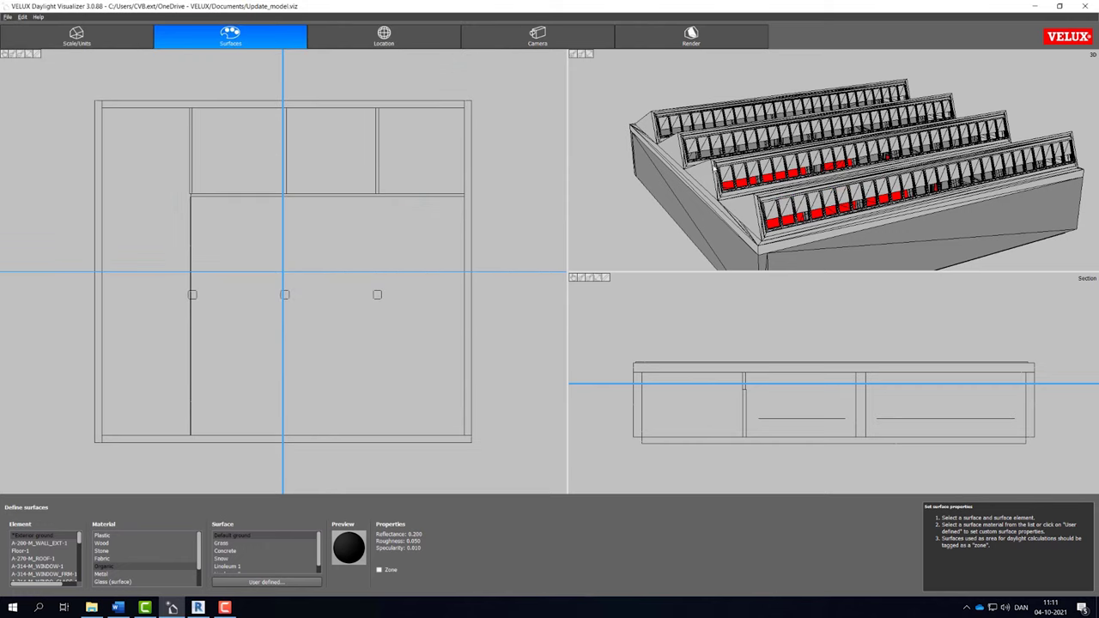
{"action": "mouse_move", "coordinate": [808, 218]}
{"action": "left_mouse_down"}
{"action": "mouse_move", "coordinate": [819, 222]}
{"action": "mouse_move", "coordinate": [788, 215]}
{"action": "left_mouse_up"}
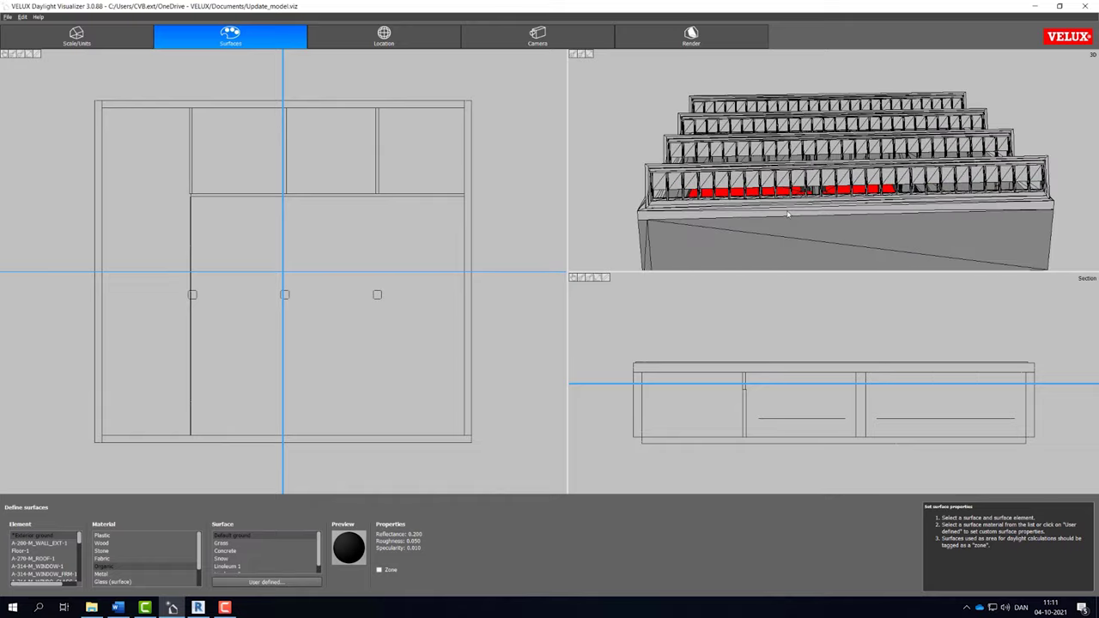